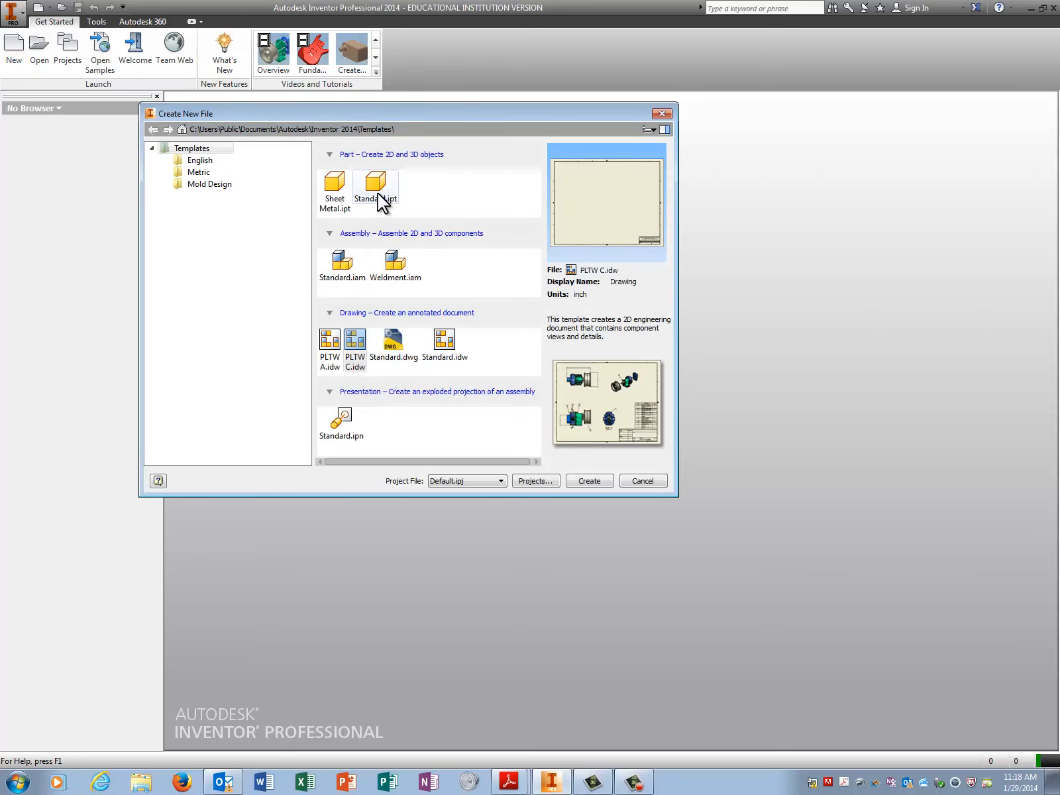
Create a new part from the Standard.ipt template and start a 2D sketch on its YZ plane
left_click(376, 189)
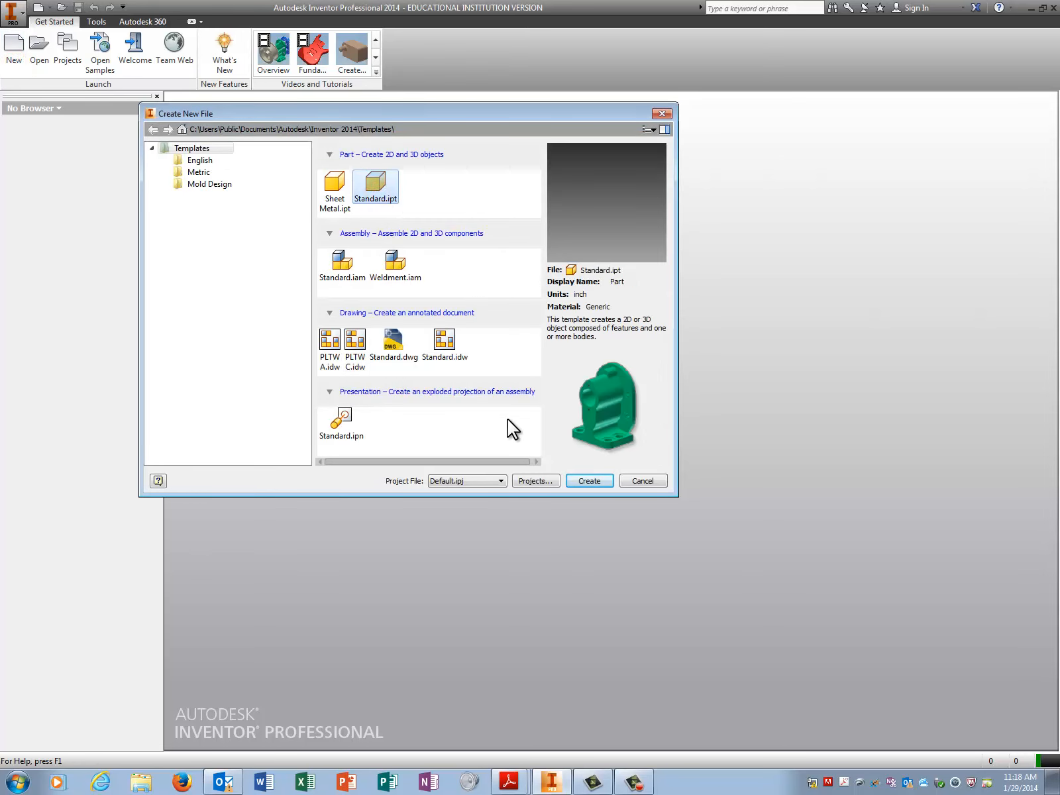
left_click(578, 481)
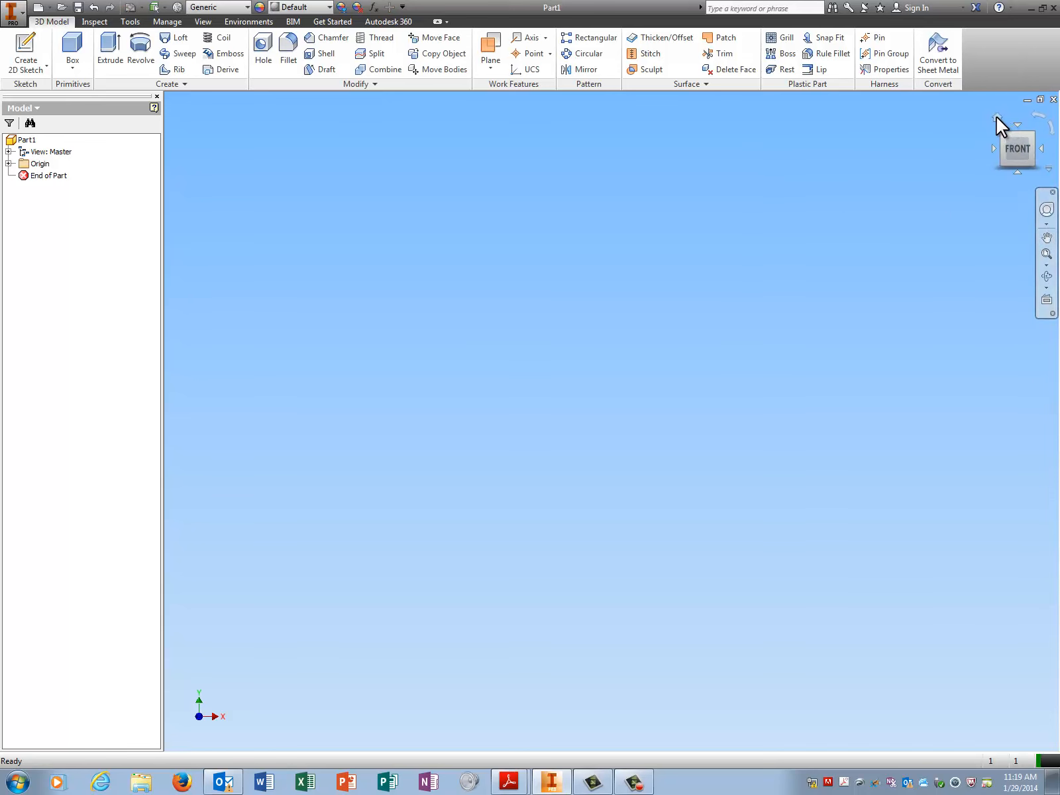
left_click(996, 118)
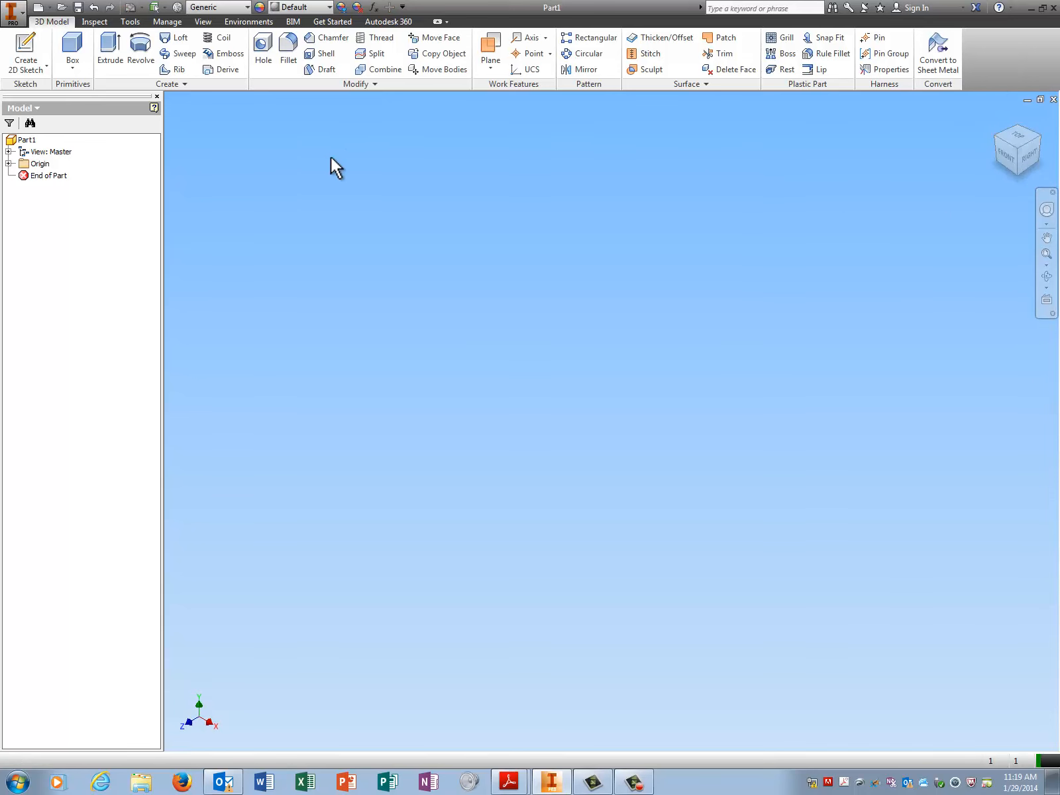
left_click(8, 164)
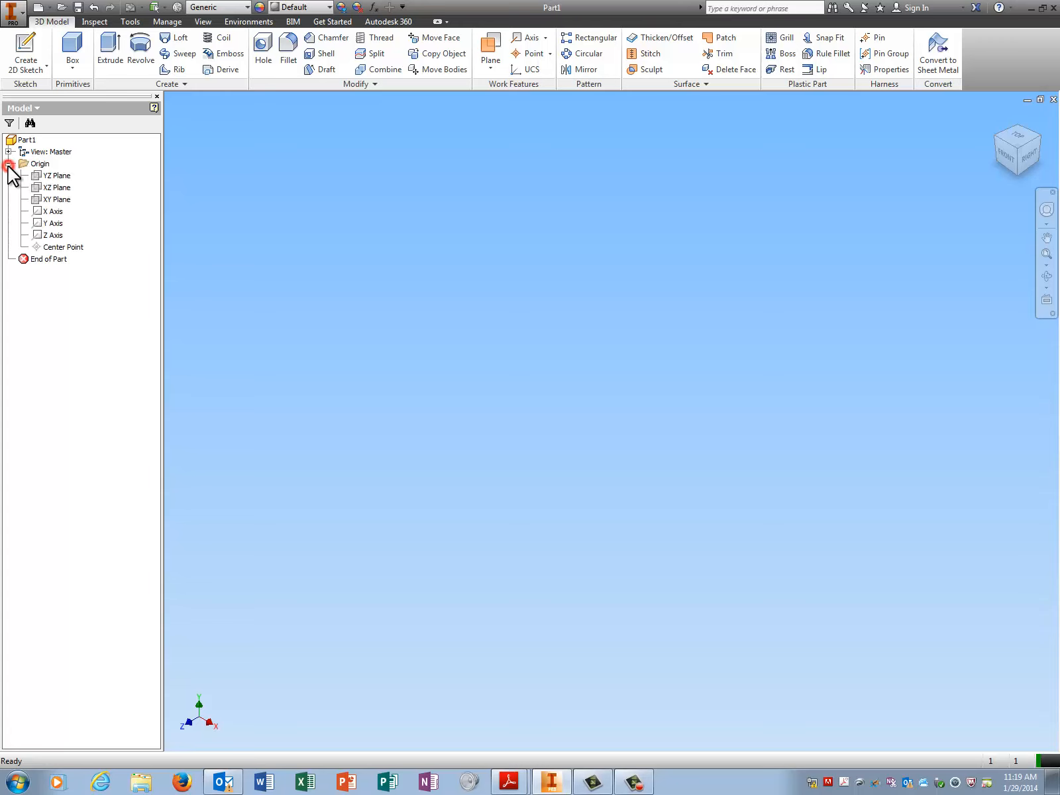
left_click(56, 175)
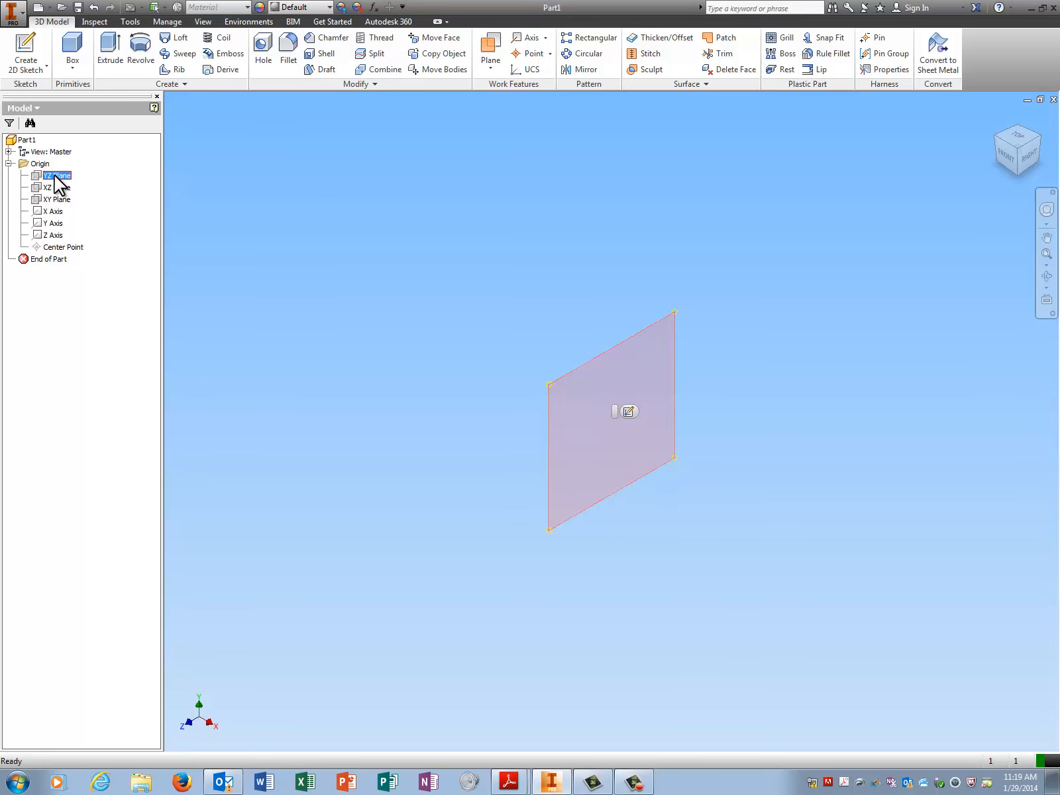
left_click(33, 53)
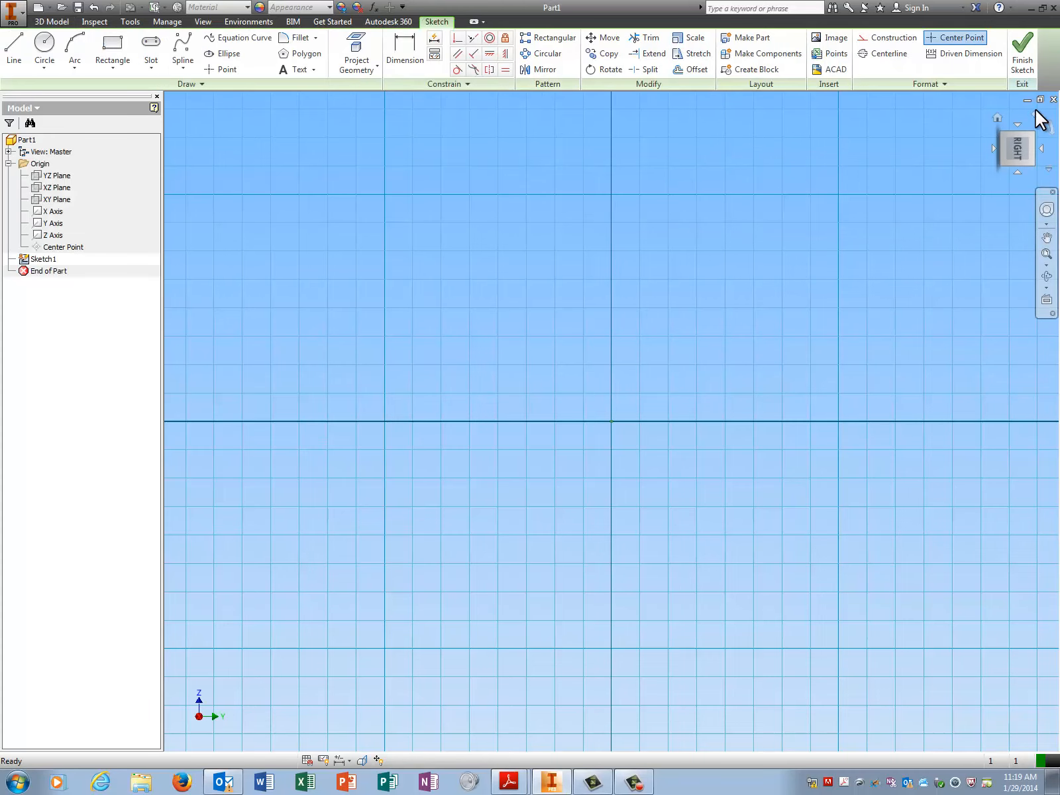
Sketch a closed L-shaped profile about 2.29 in wide around the origin, with its taller leg at the right end
left_click(1036, 114)
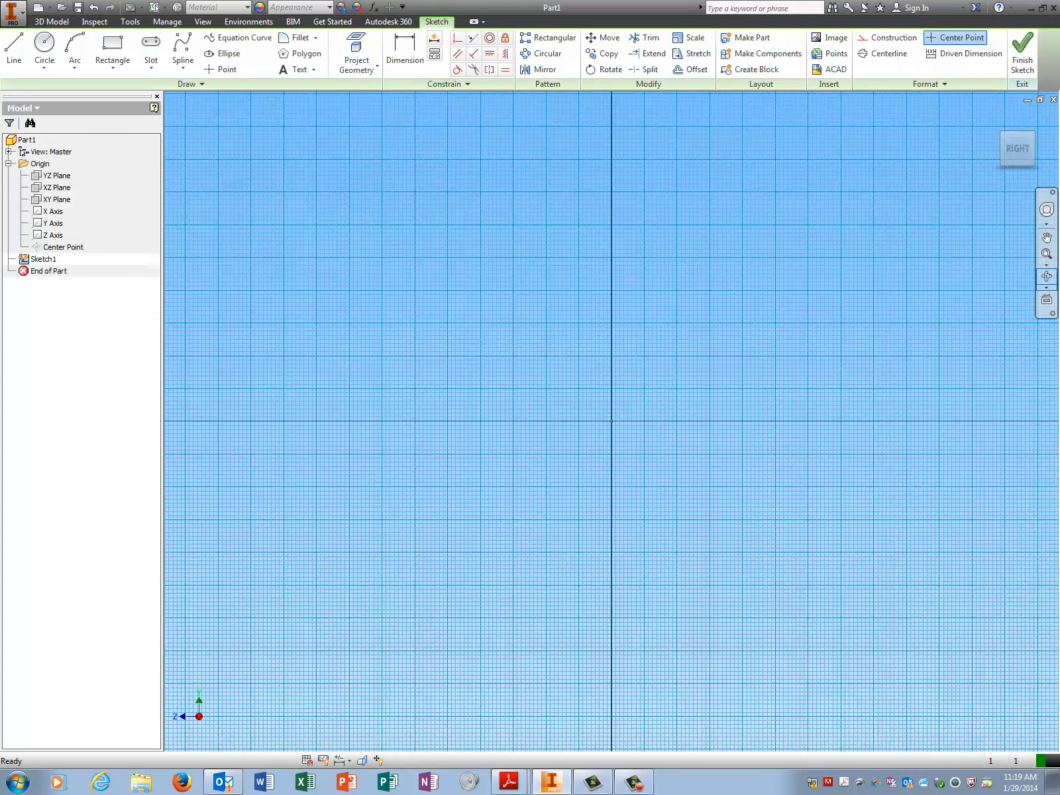
left_click(1046, 253)
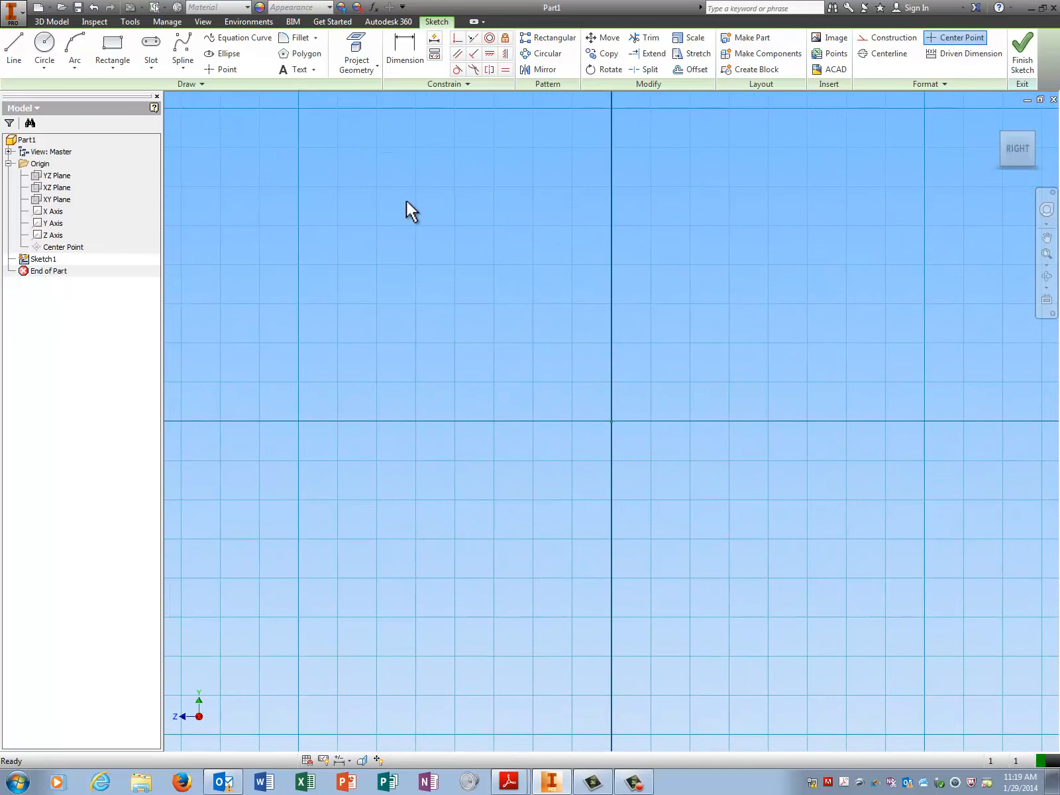
left_click(15, 63)
left_click(212, 346)
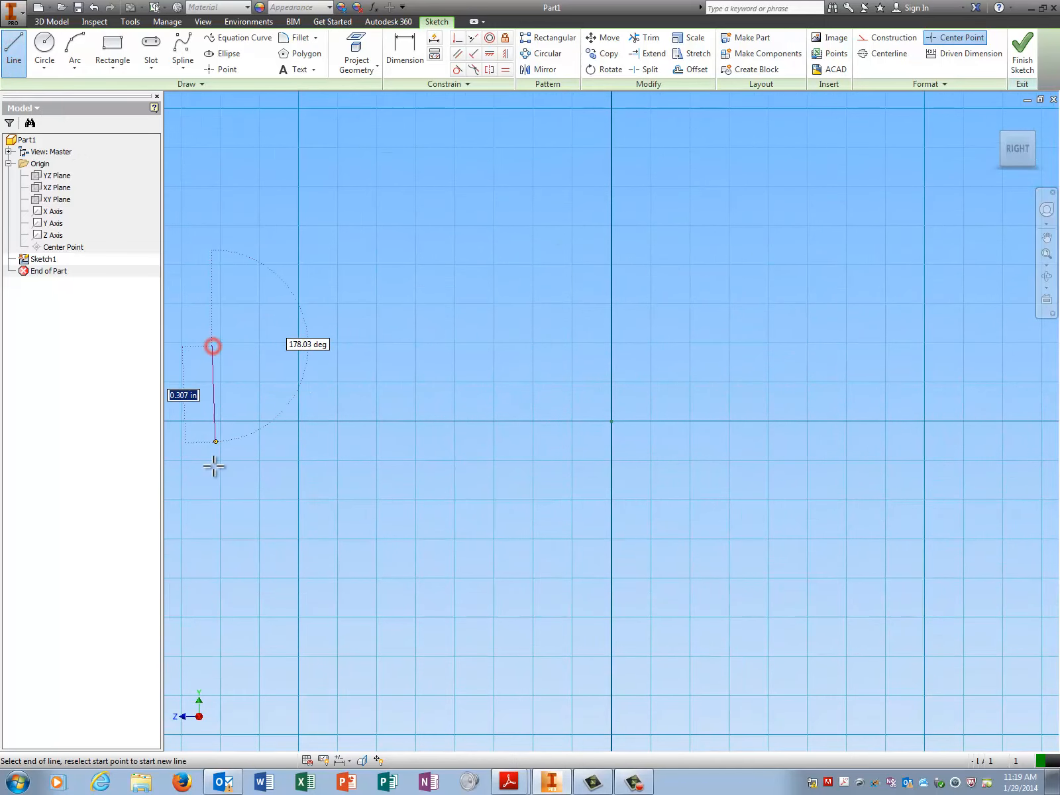
left_click(212, 491)
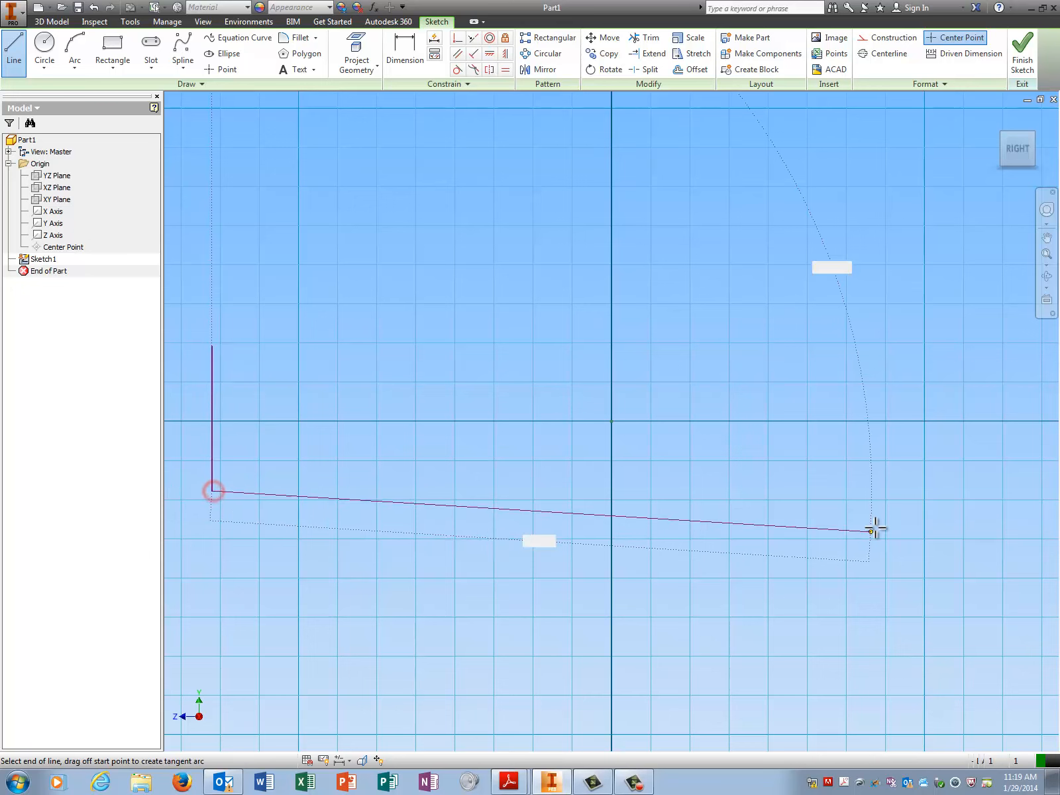
left_click(927, 491)
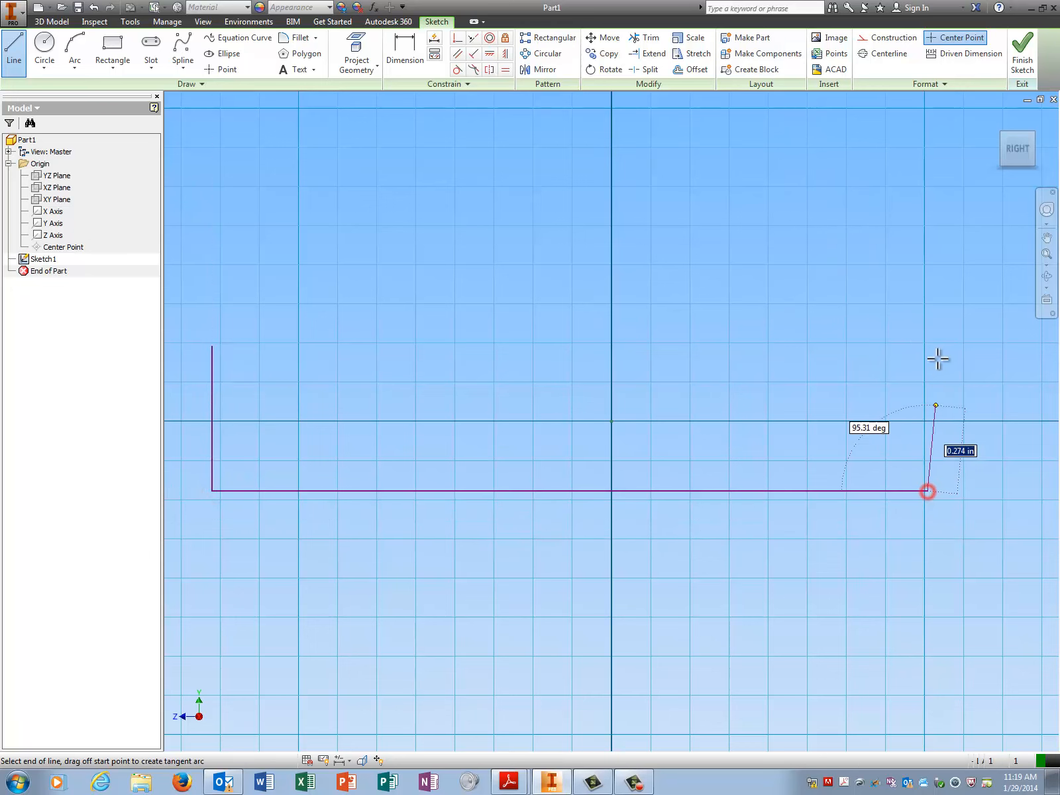
left_click(927, 110)
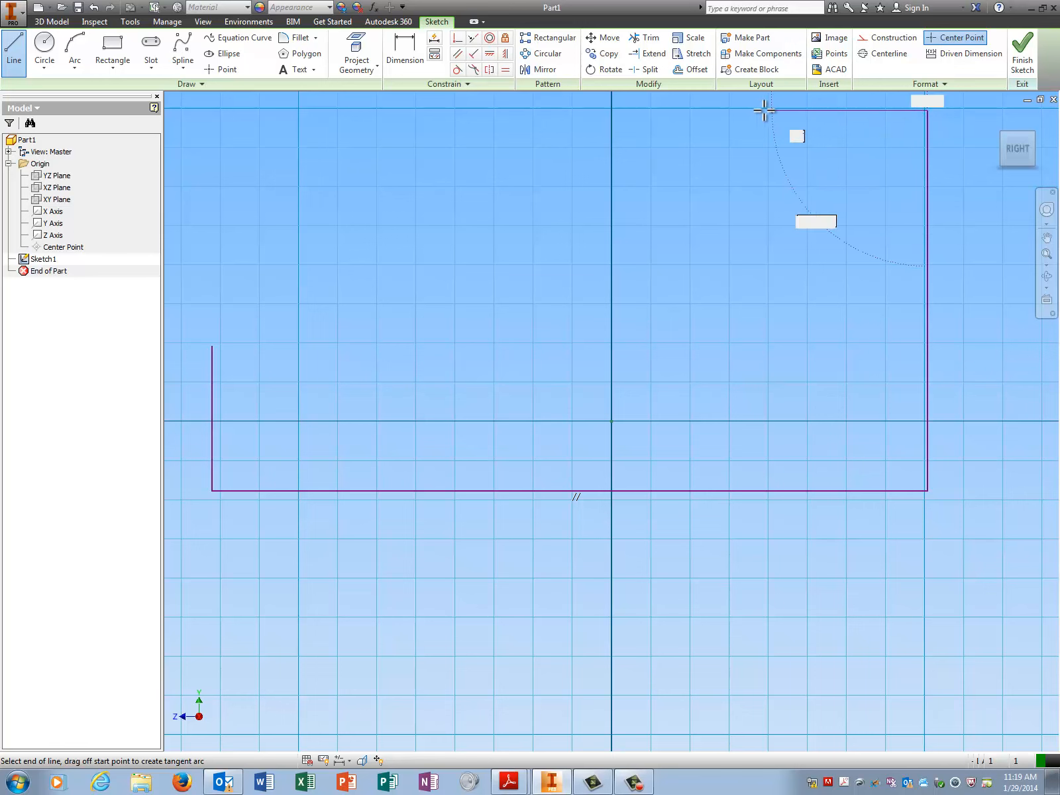
left_click(735, 110)
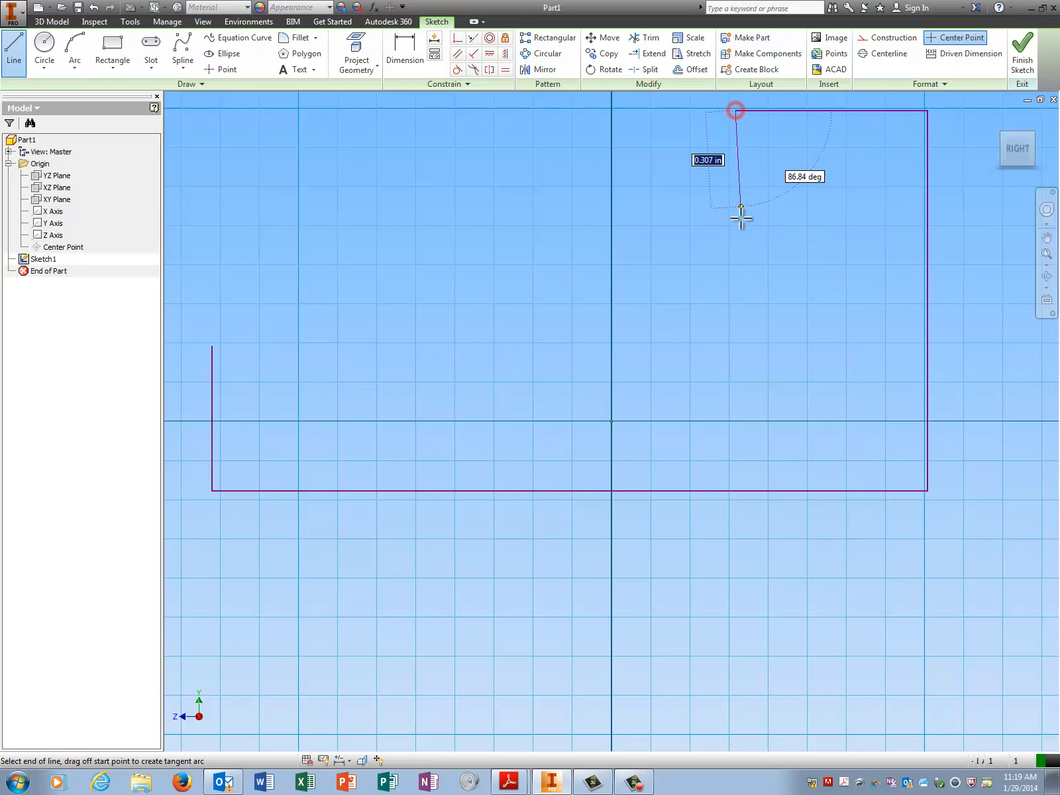
left_click(735, 345)
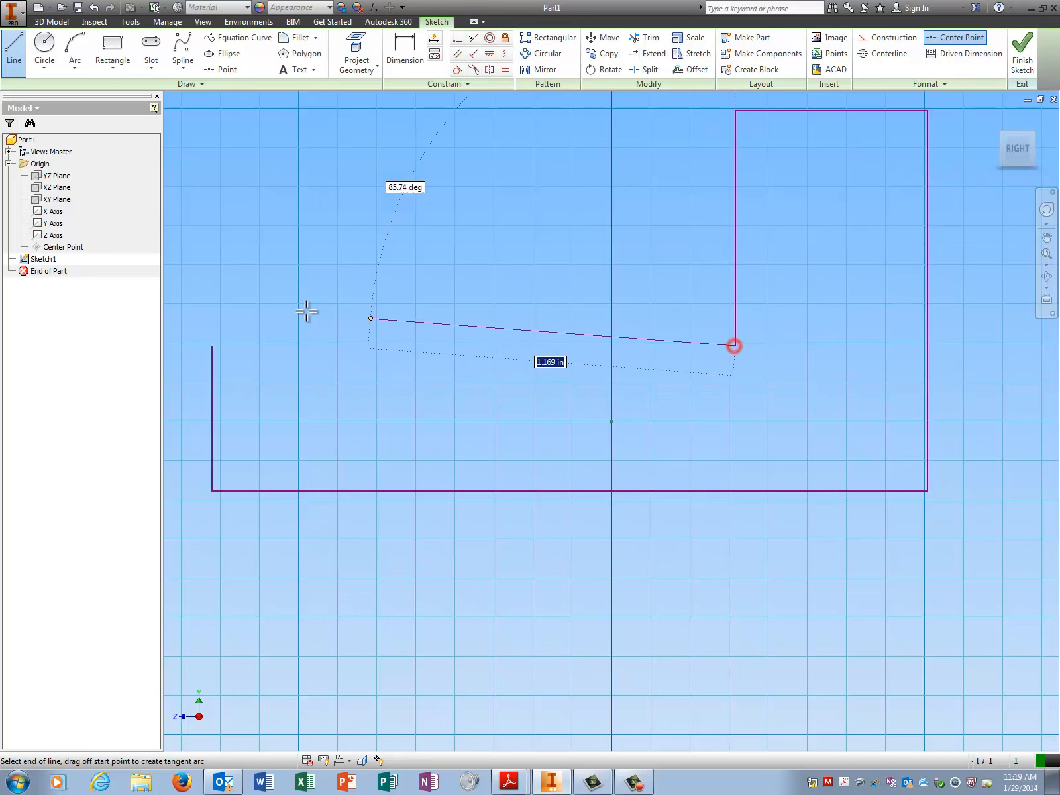
left_click(212, 345)
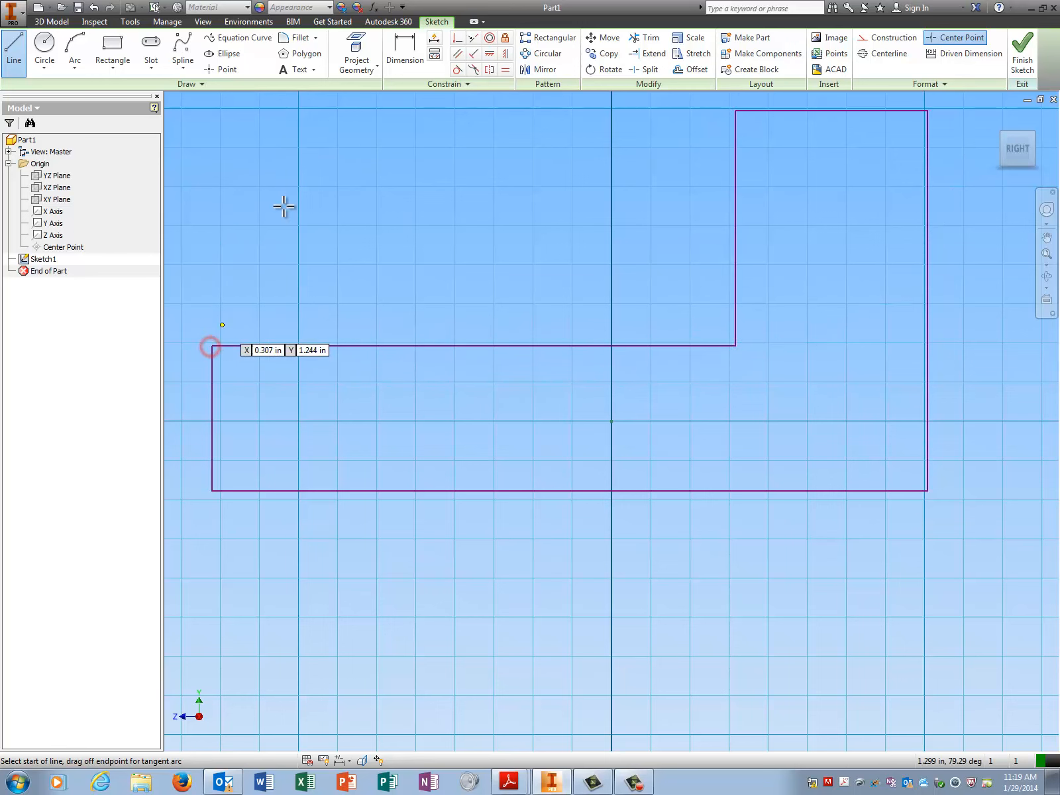
Dimension the profile's bottom edge to 5.5 in
left_click(400, 57)
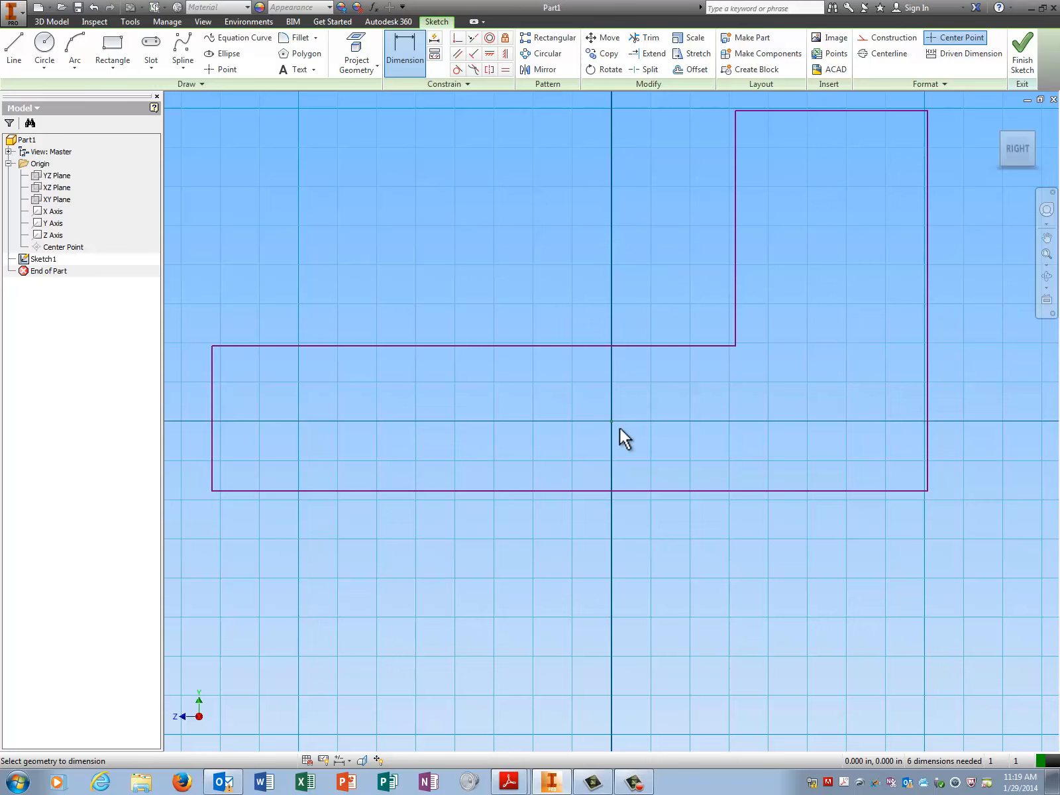
left_click(542, 491)
left_click(517, 588)
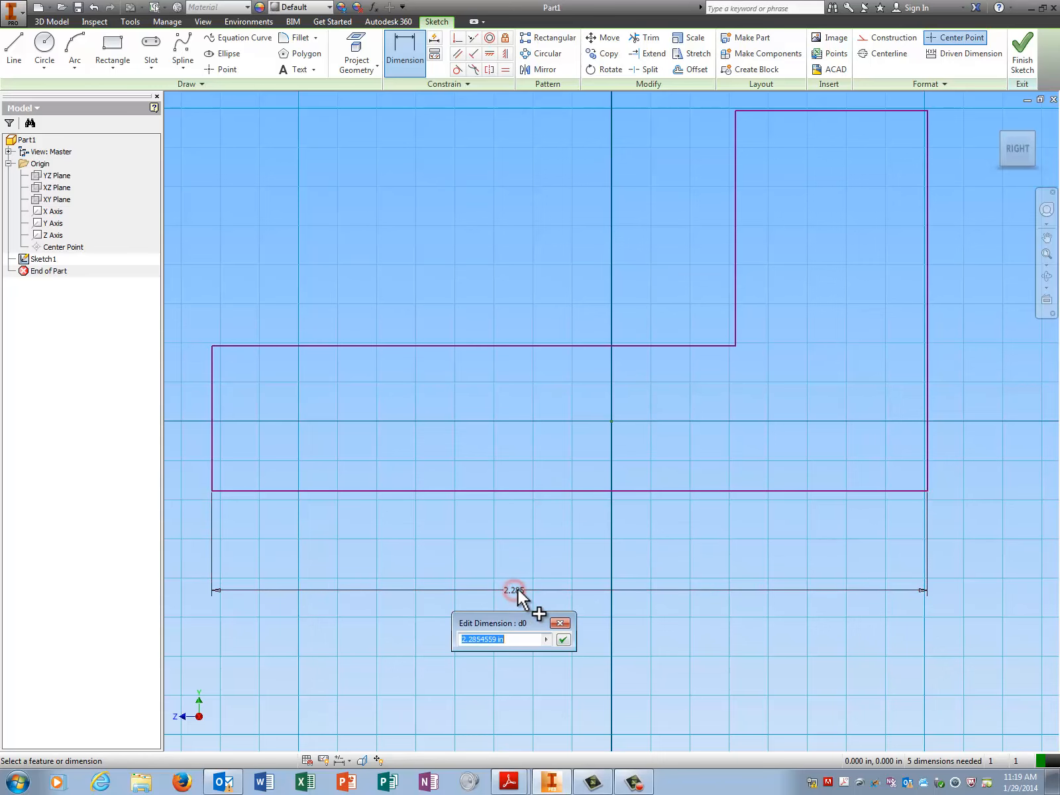
type("5.5")
key("Return")
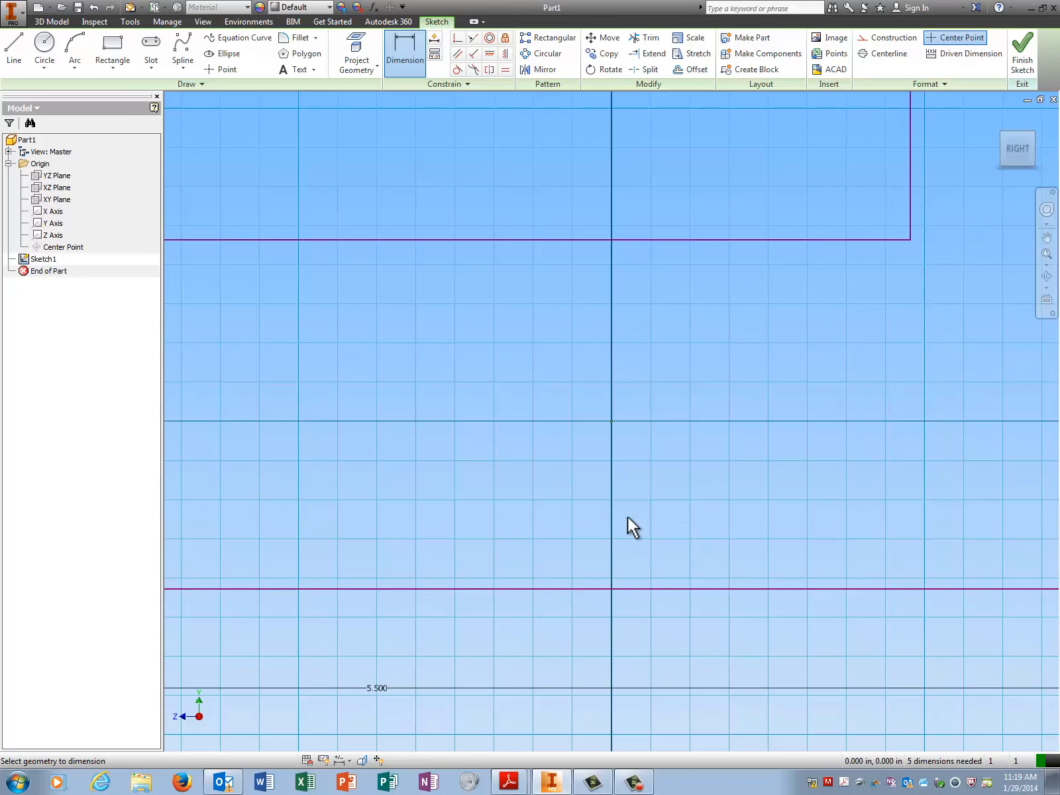
Dimension the profile's short left edge to .875 in
left_click(1046, 254)
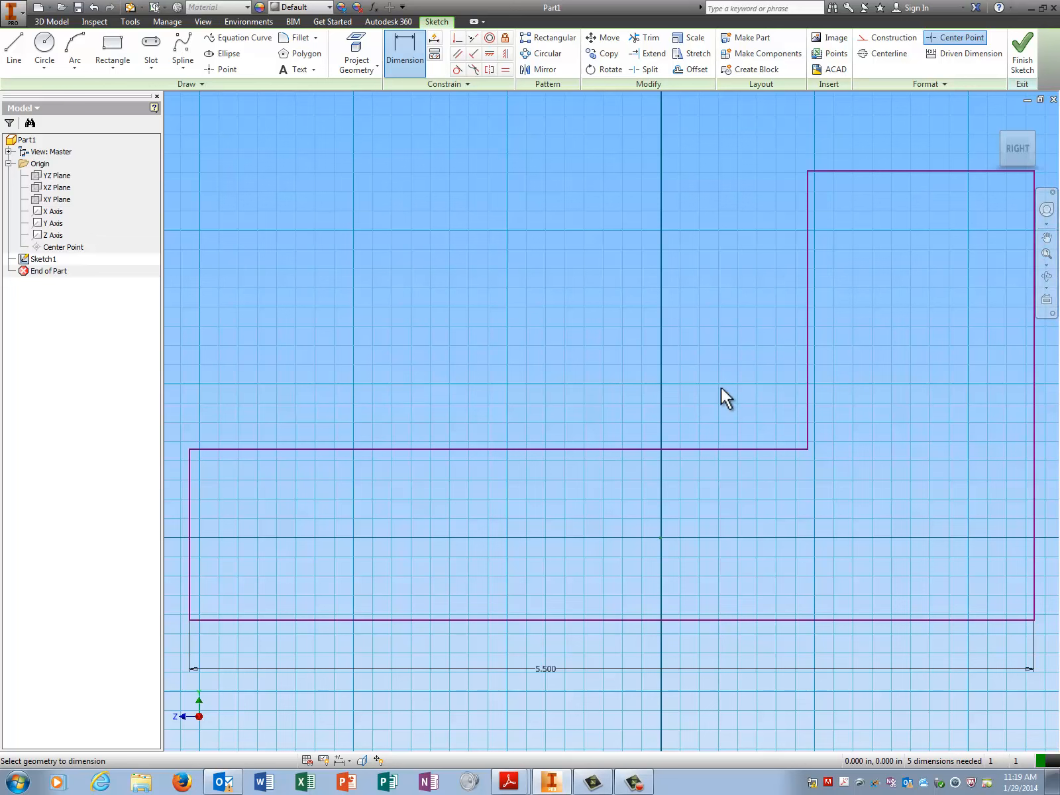
left_click(188, 516)
left_click(235, 532)
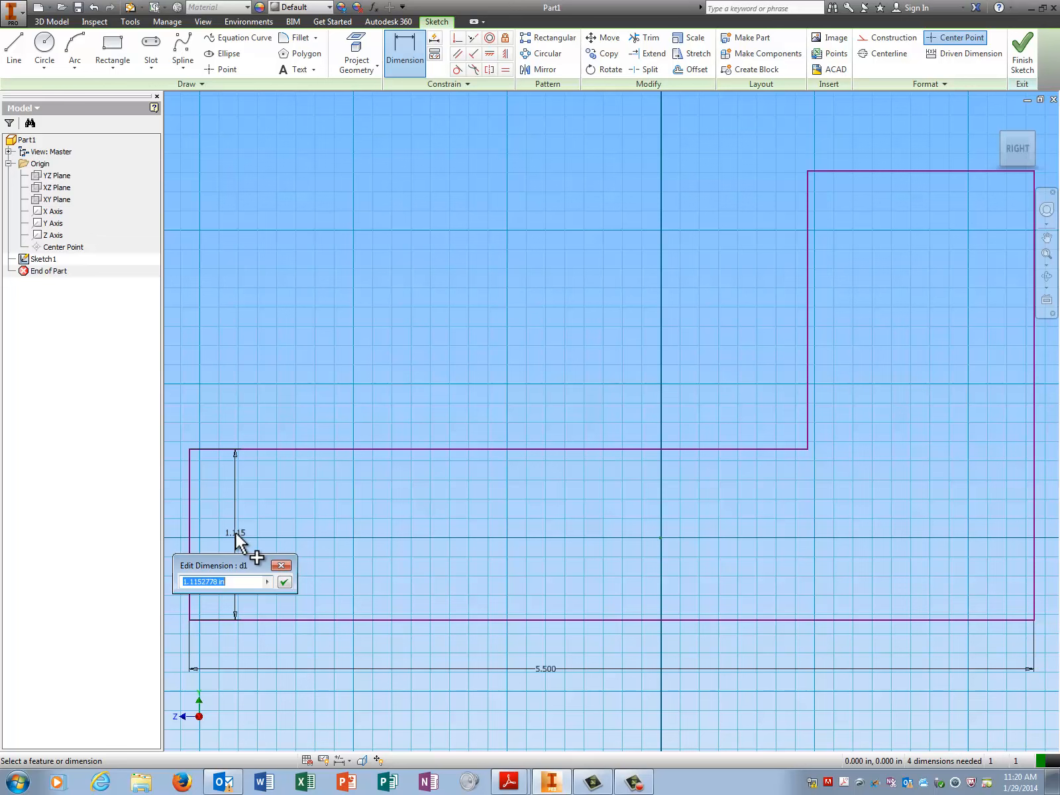
type(".875")
key("Return")
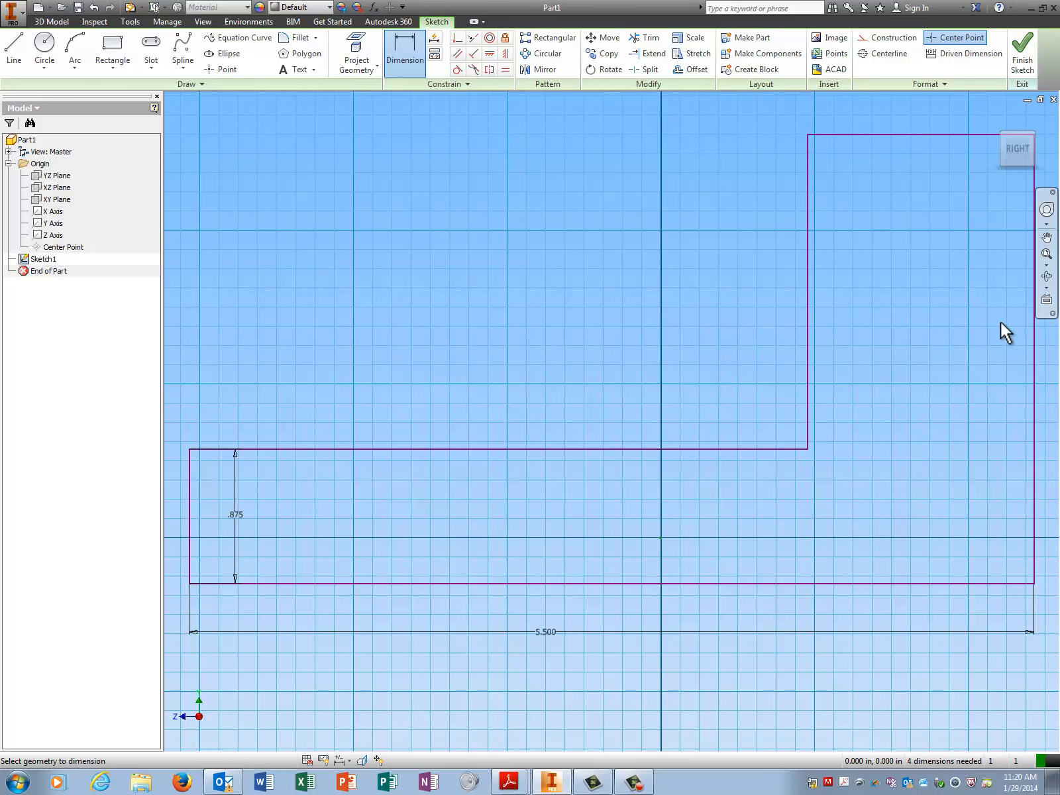
Dimension the profile's full-height right edge with the expression .375+2.35
left_click(1035, 360)
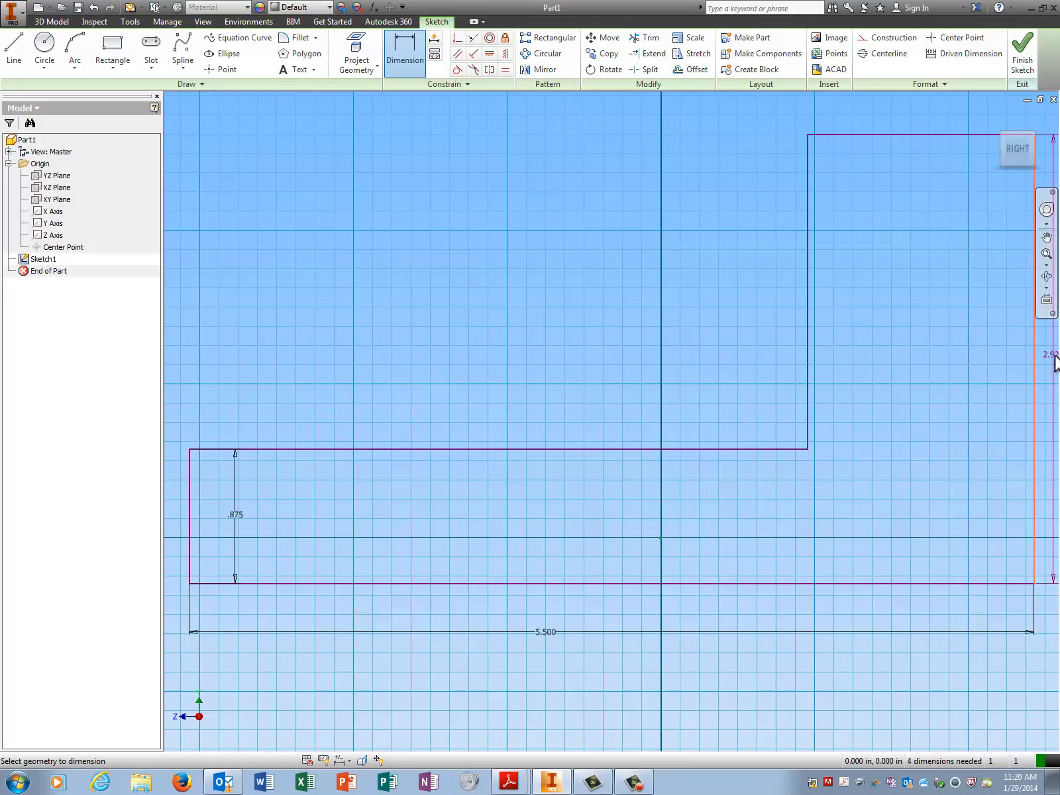
left_click(1054, 358)
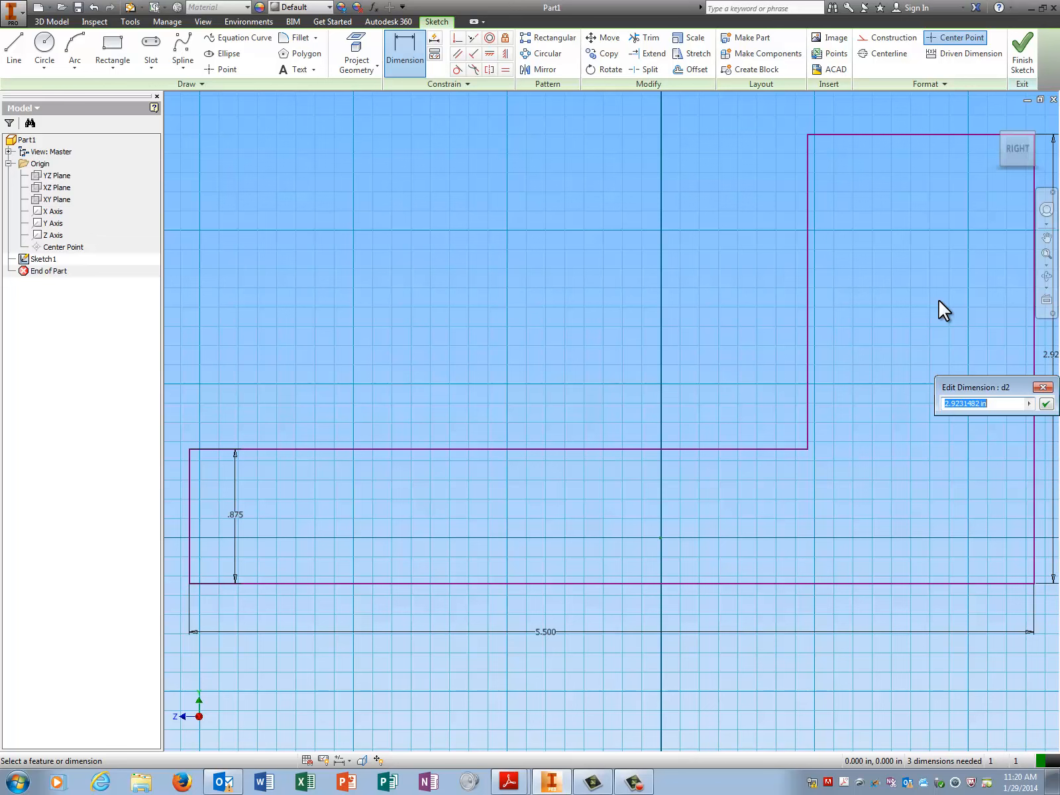
type(".375+2.35")
key("Return")
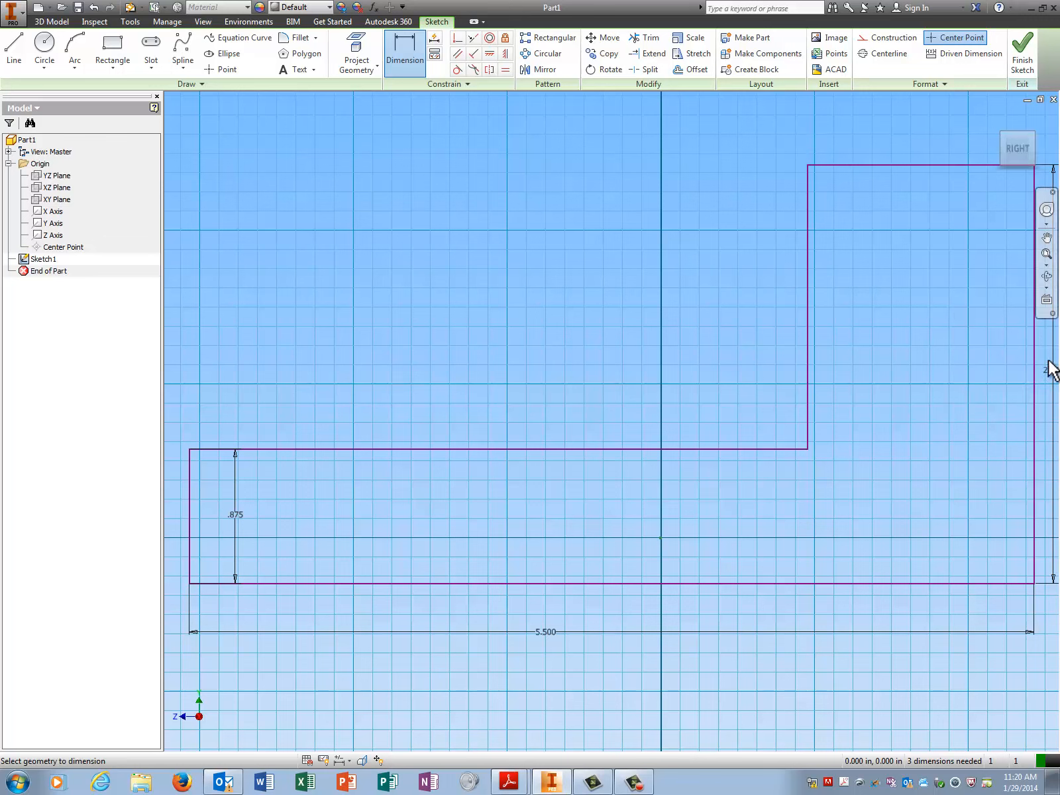
Dimension the top edge of the profile's tall leg to 1.75 in and finish the sketch
left_click(1045, 255)
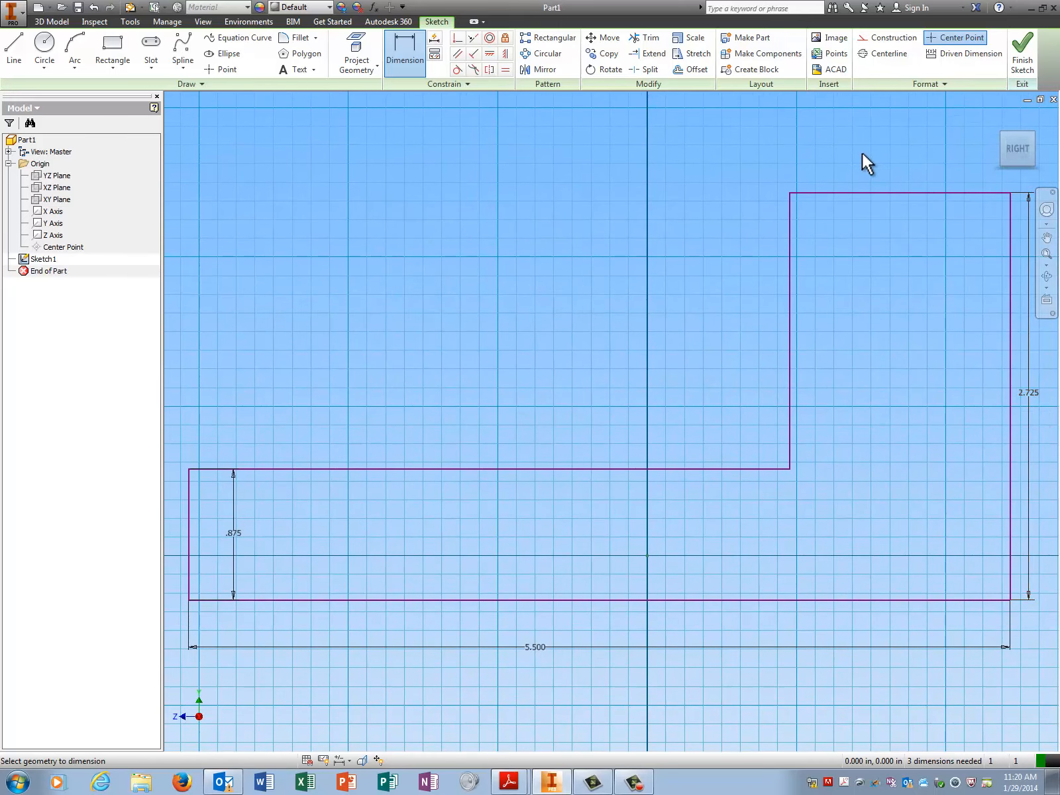
left_click(870, 192)
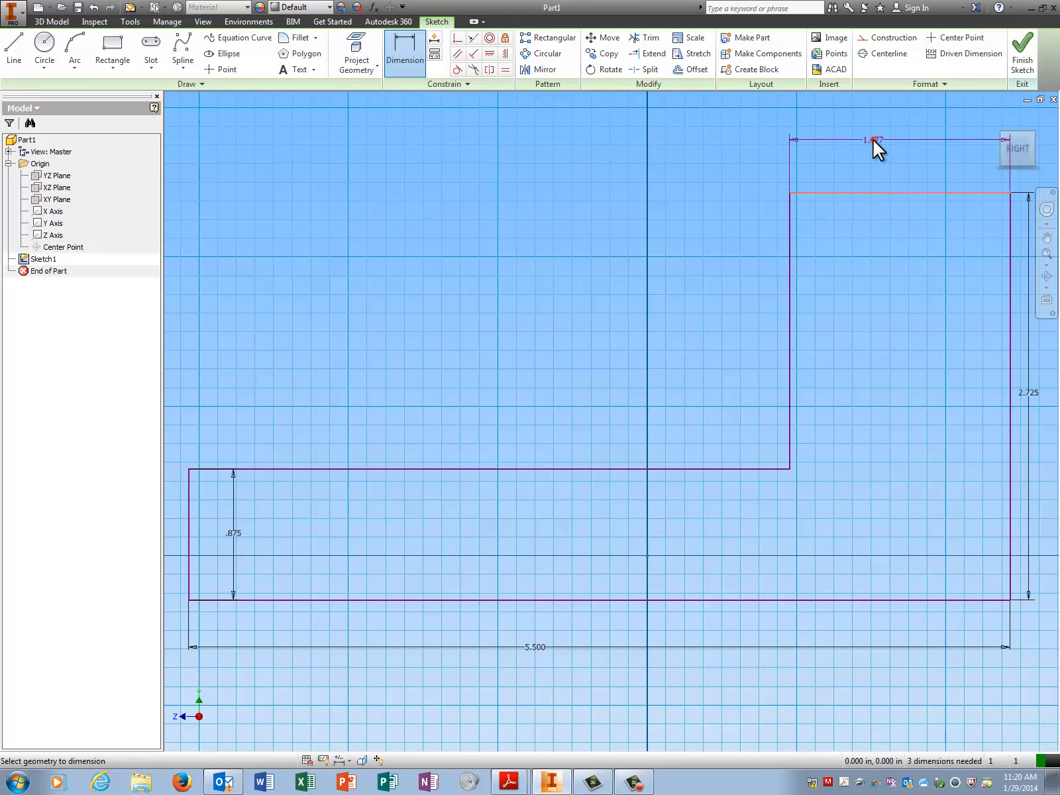
left_click(872, 140)
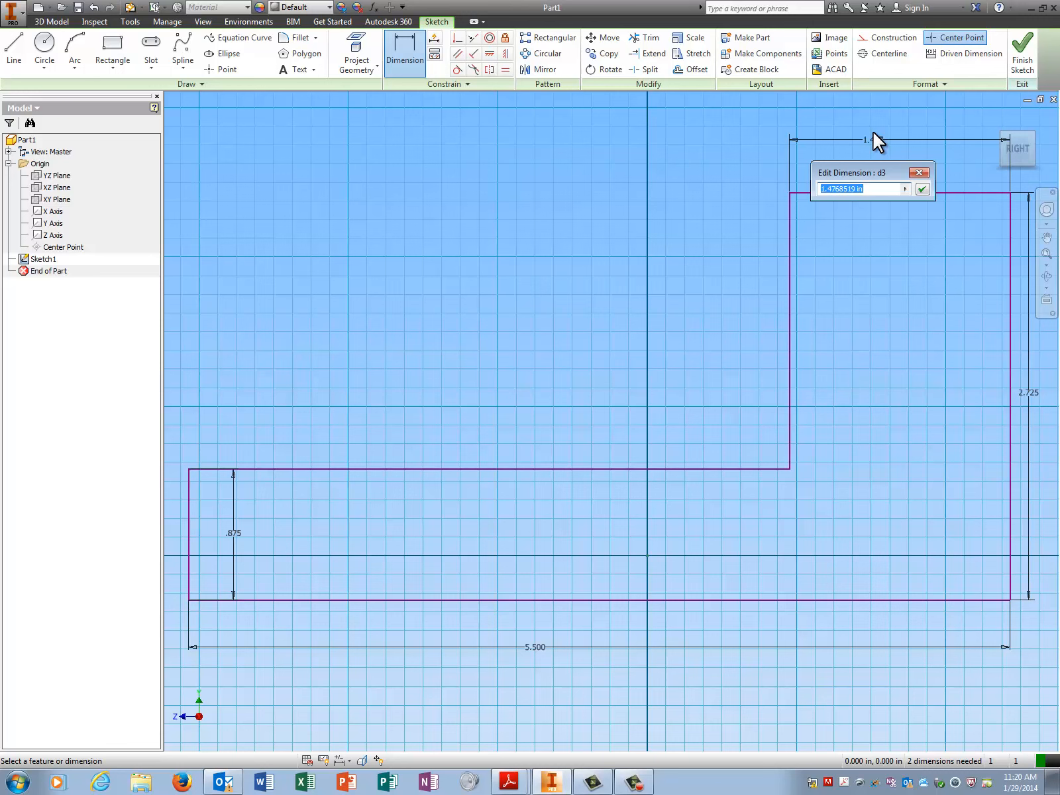
type("1.75")
key("Return")
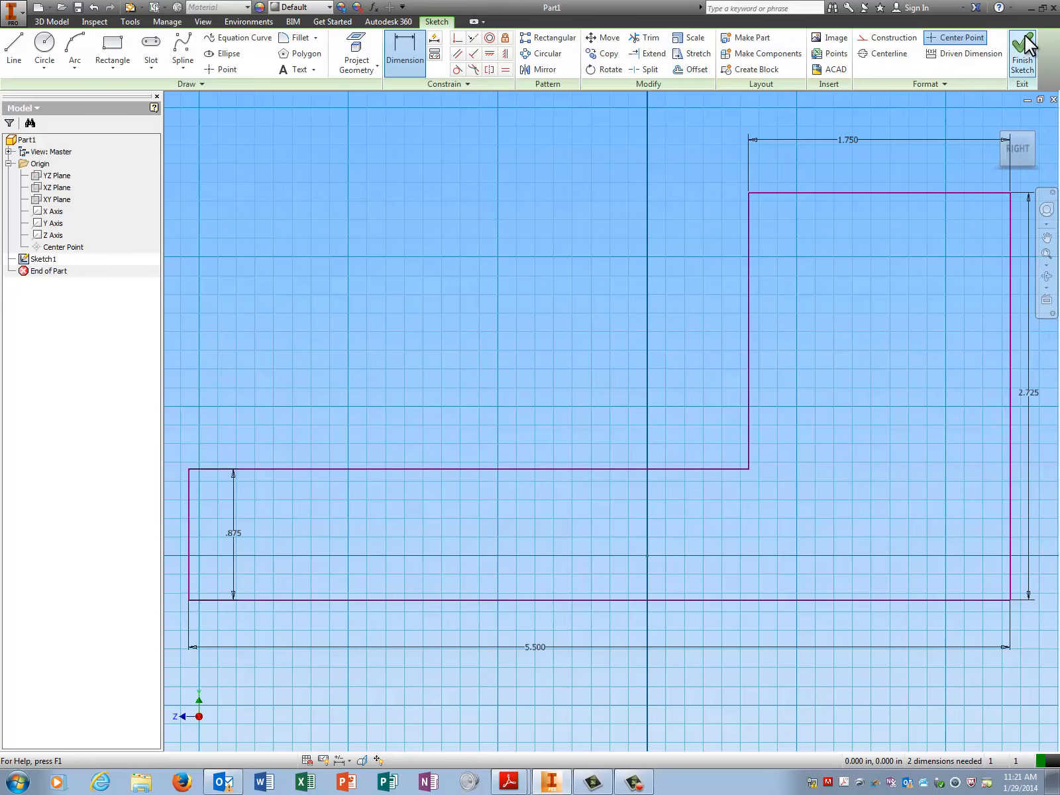
left_click(1022, 56)
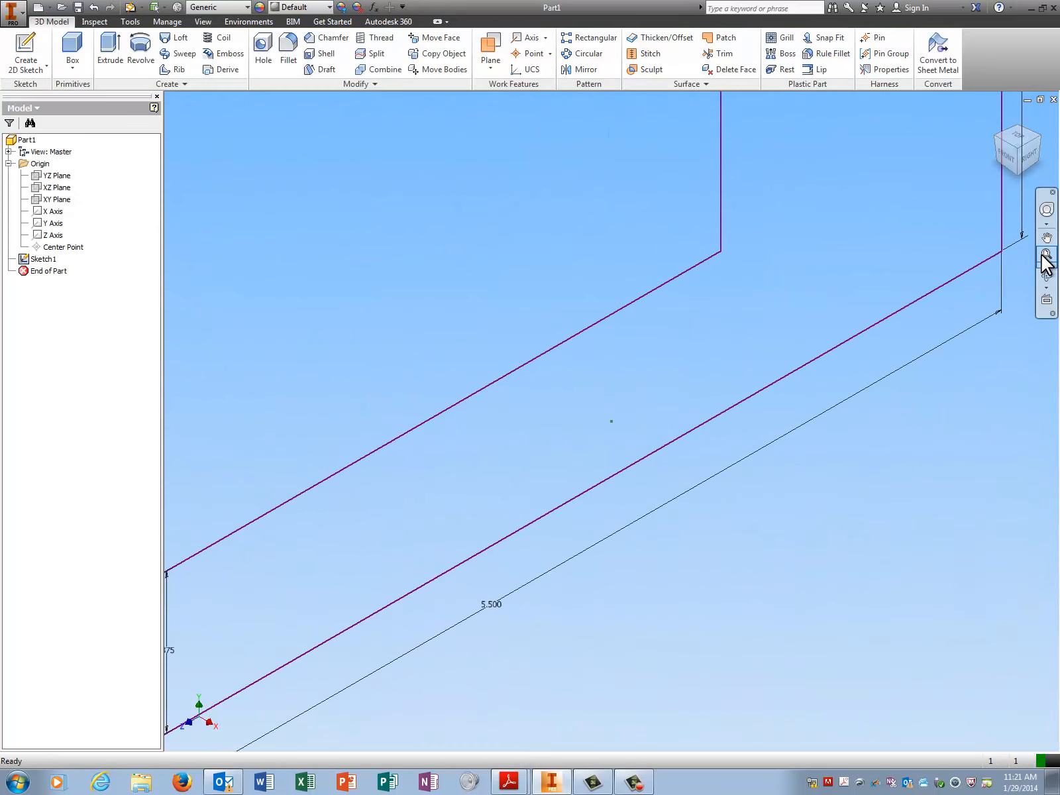
Extrude the L-shaped profile 2 in into a solid
left_click(1045, 255)
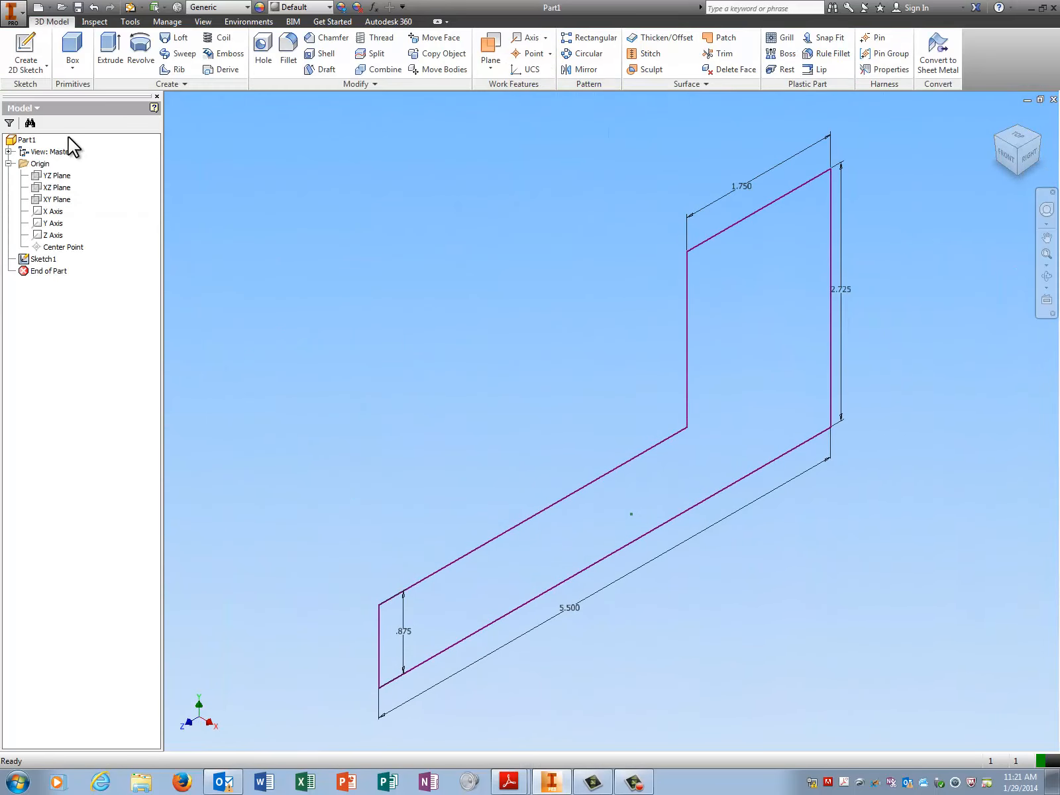
left_click(110, 45)
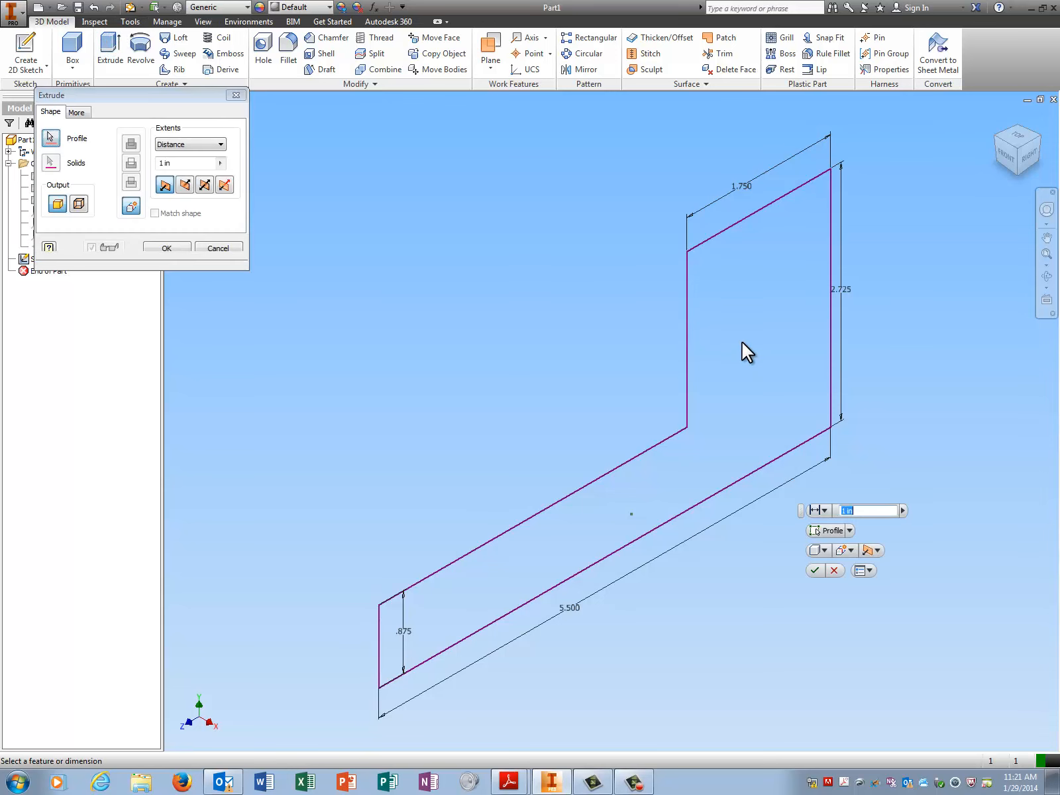
left_click(185, 163)
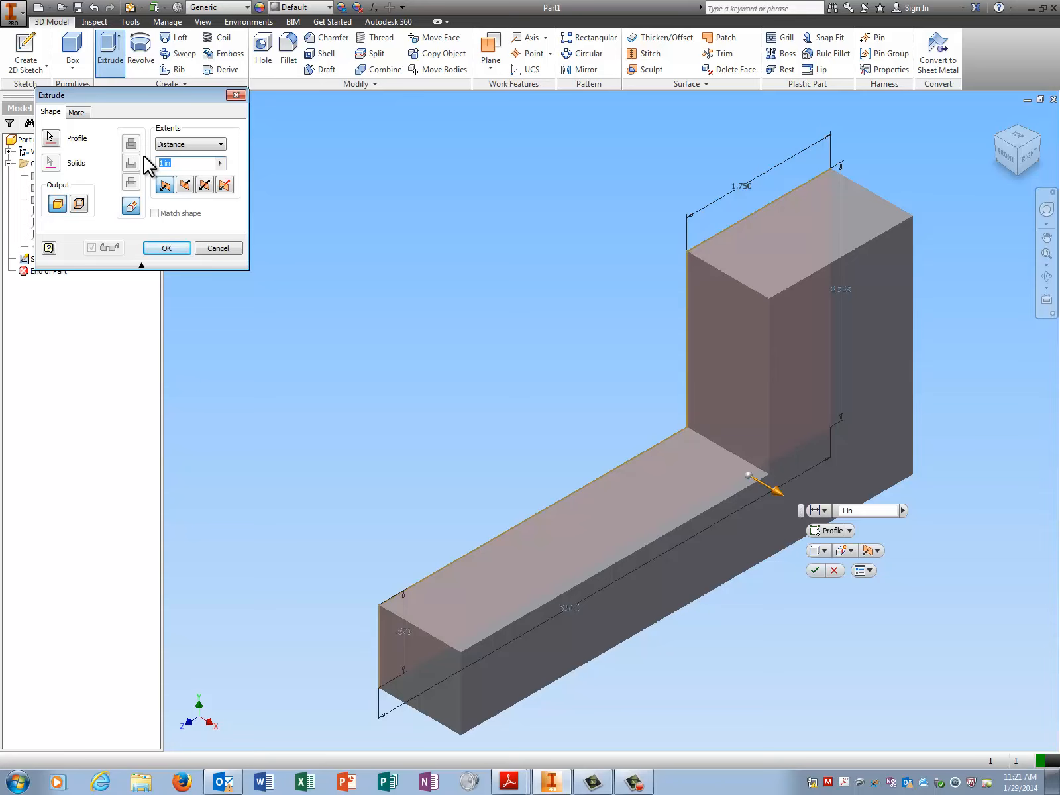
type("2")
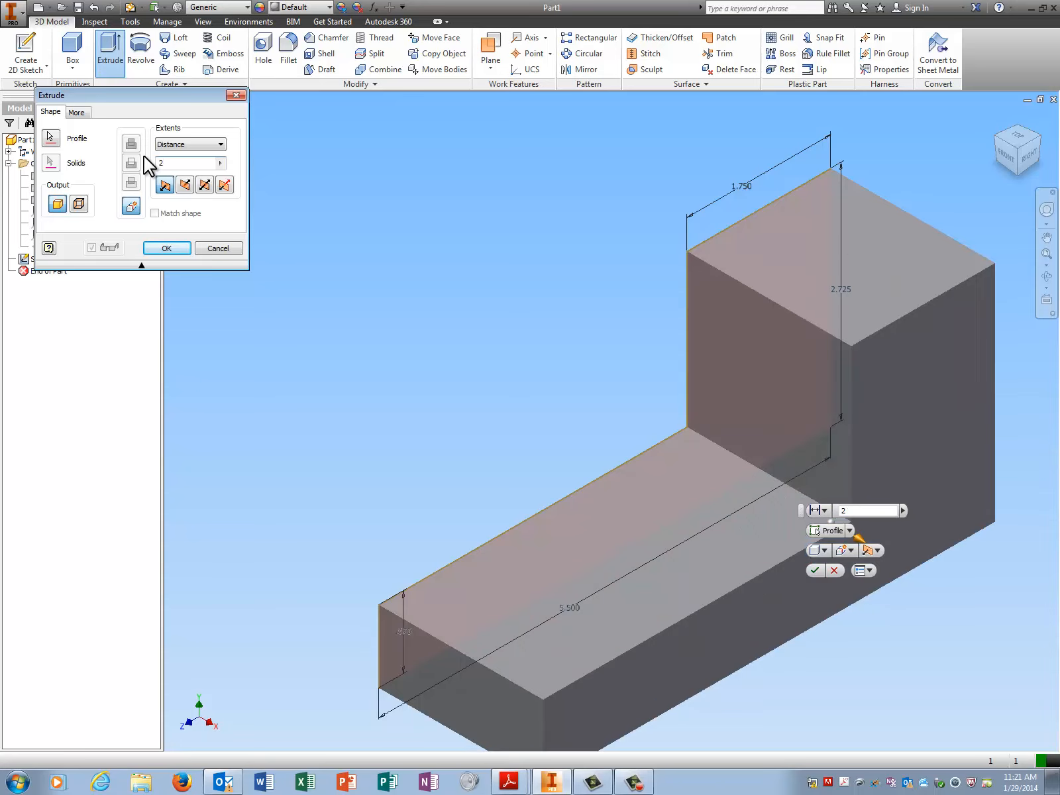
key("Return")
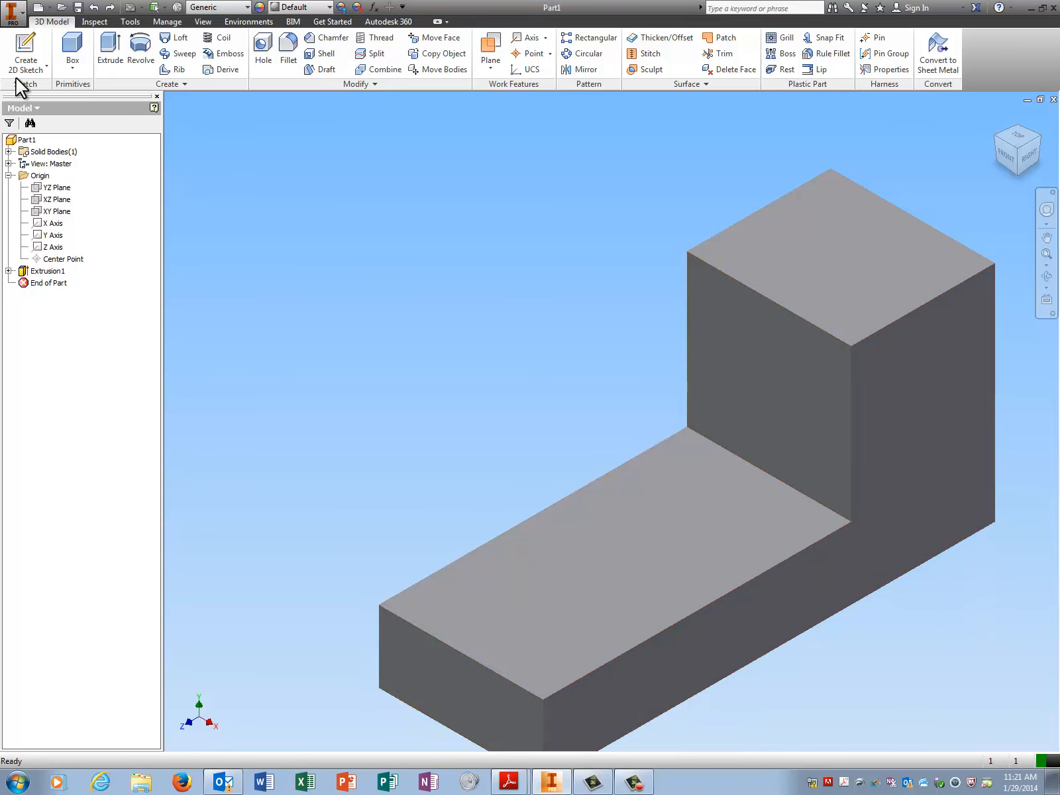
Start a sketch on the front face of the low leg and draw a circle about 1.37 in in diameter above it
left_click(27, 53)
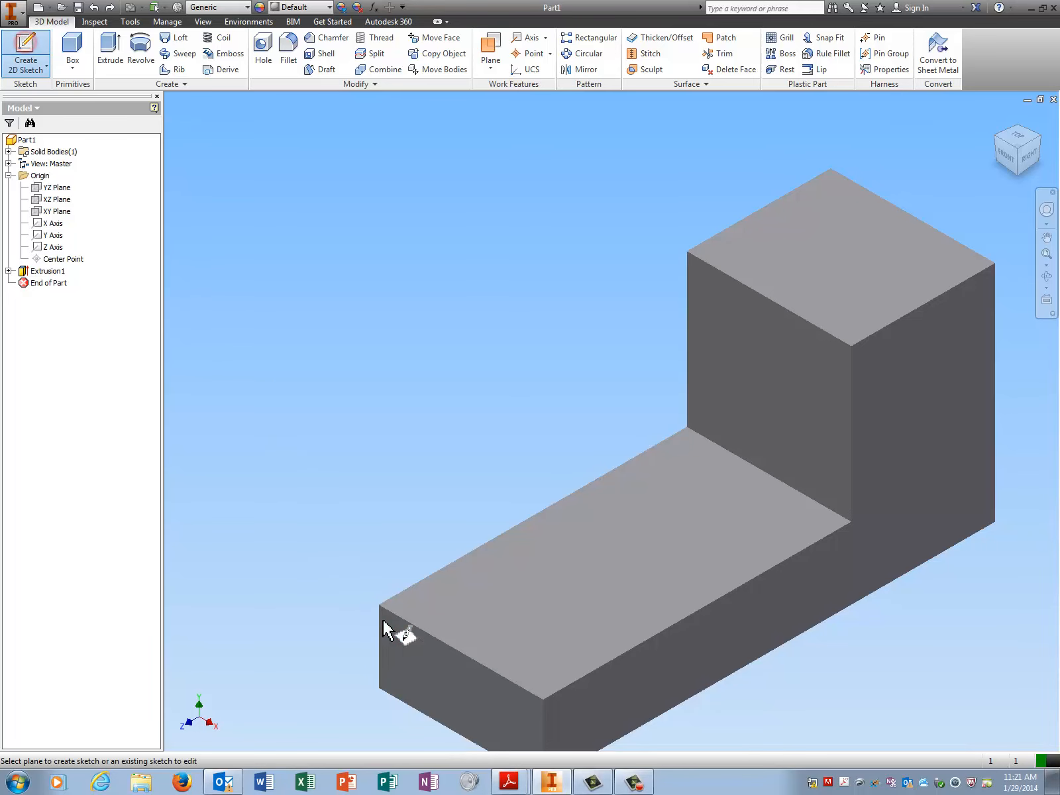
left_click(432, 682)
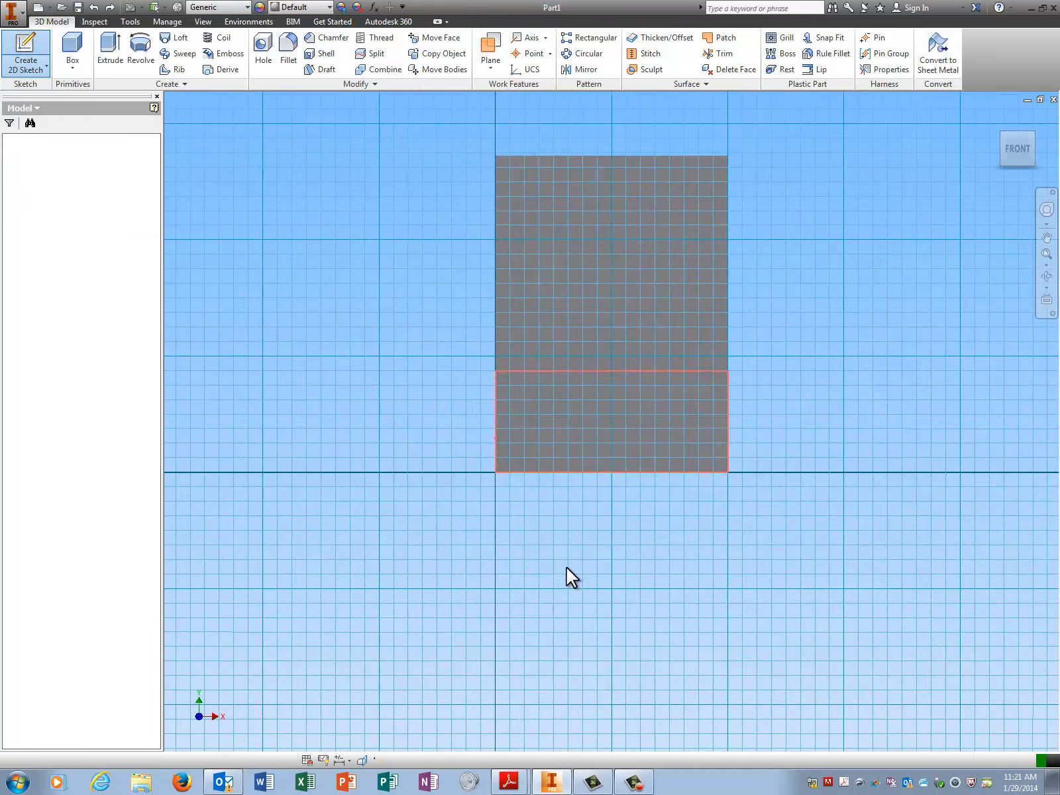
left_click(45, 45)
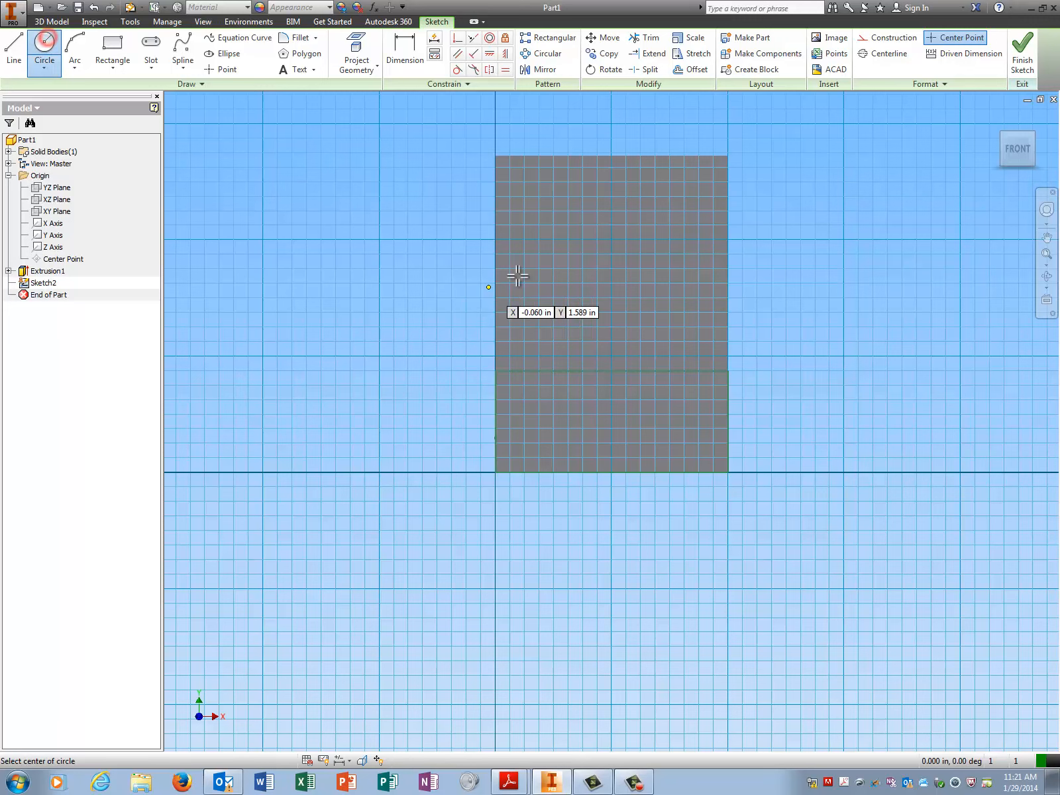
left_click(581, 252)
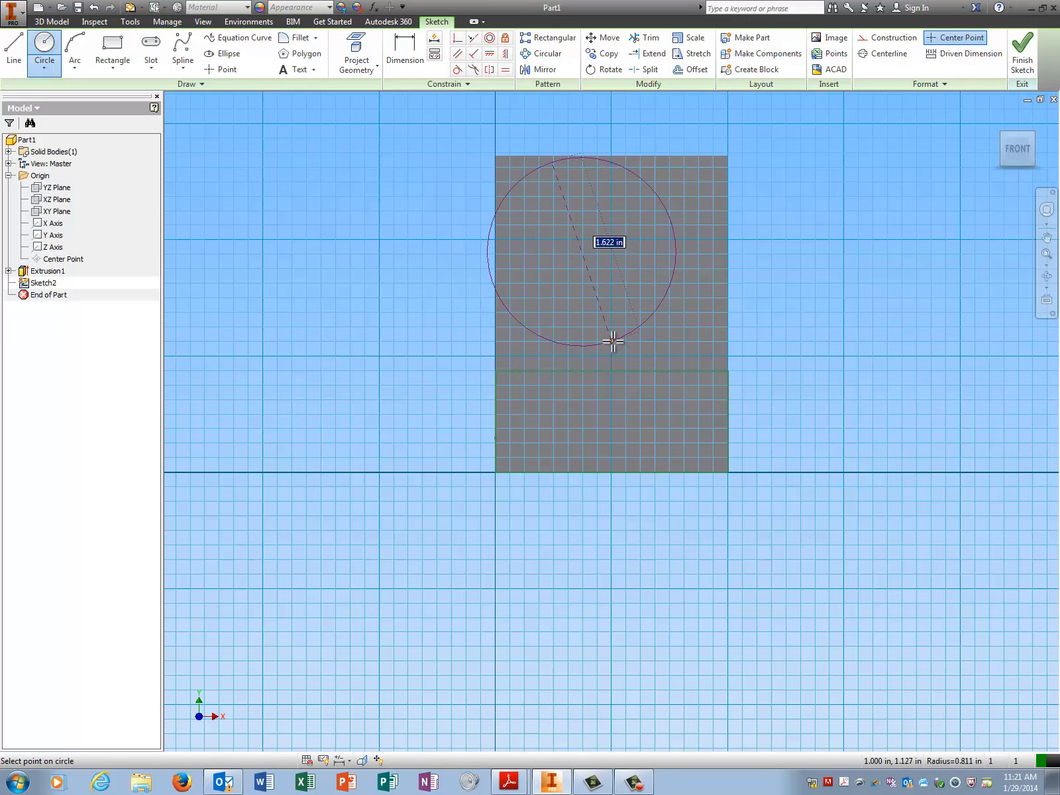
left_click(609, 326)
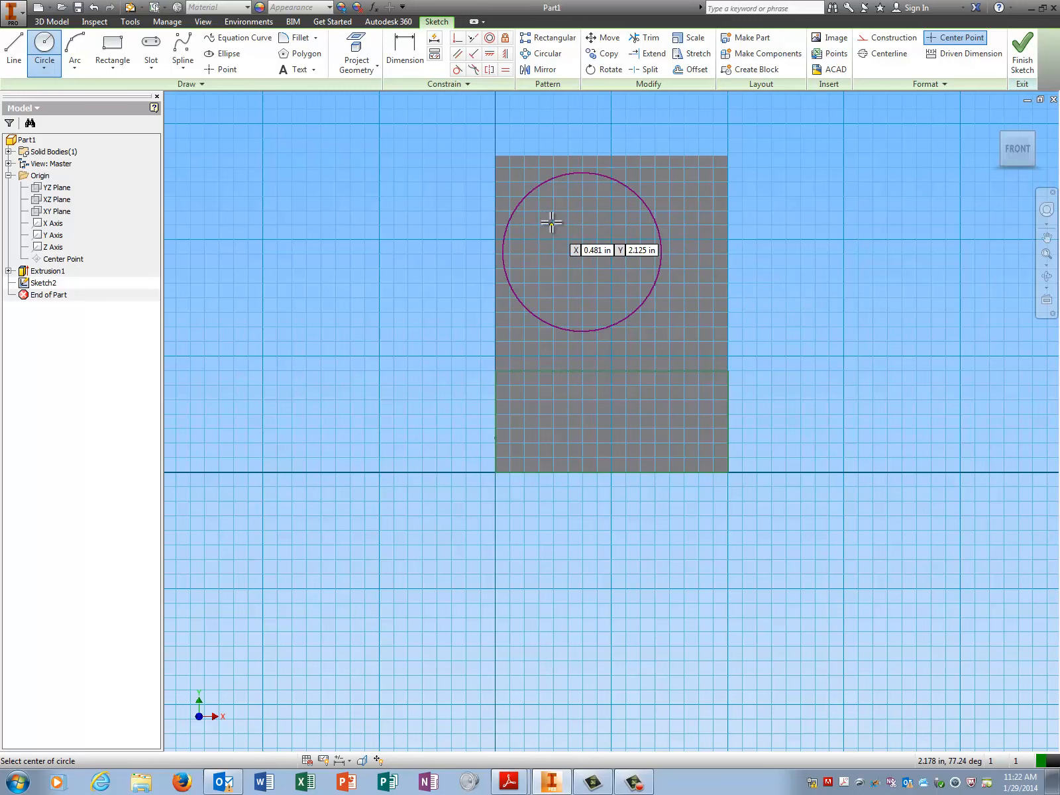
Dimension the circle's diameter with the expression .75*2
left_click(412, 56)
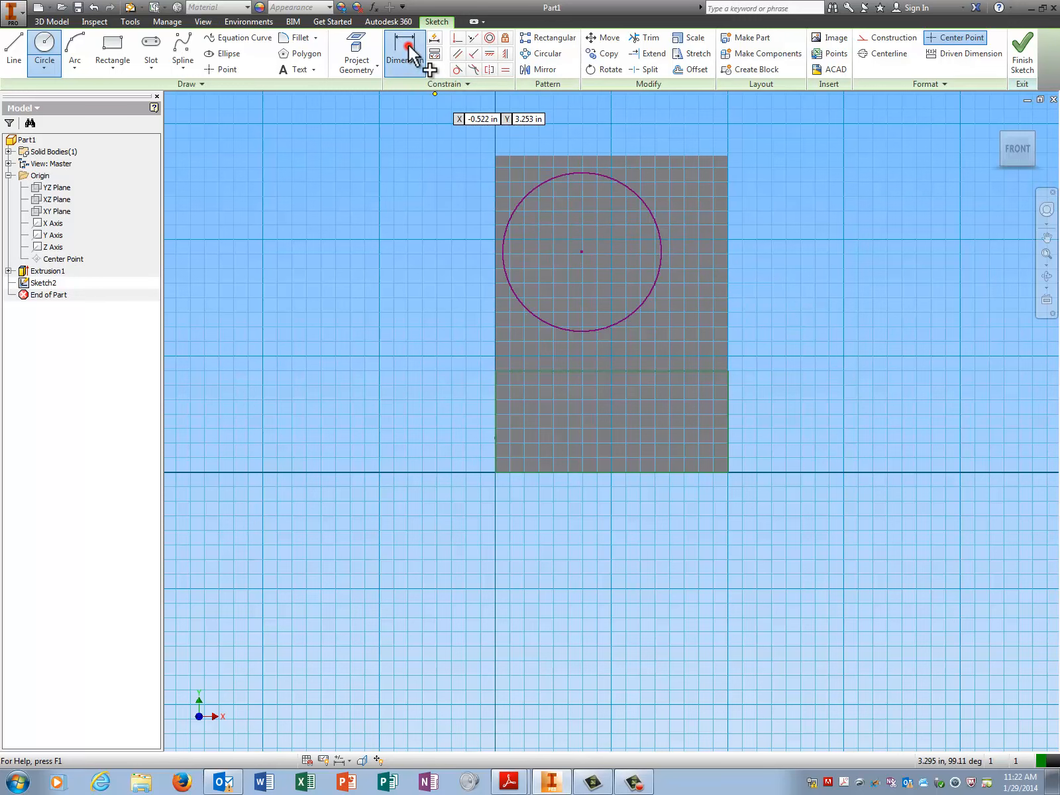
left_click(639, 192)
left_click(674, 187)
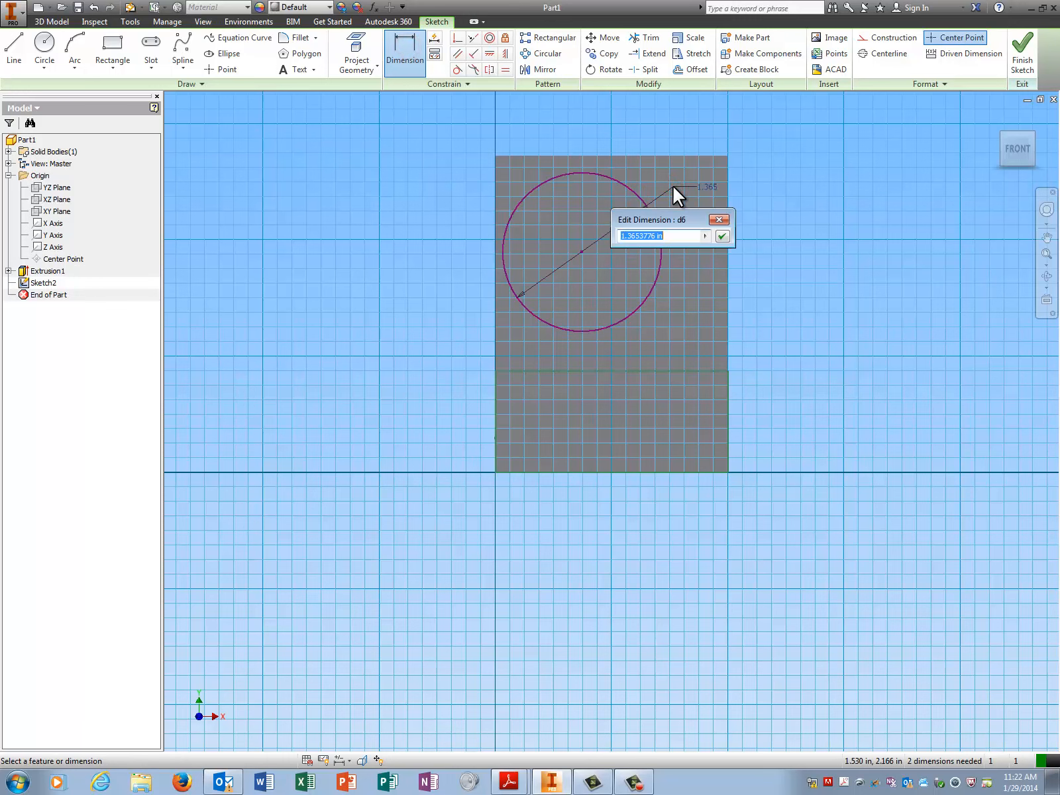
type(".75*2")
key("Return")
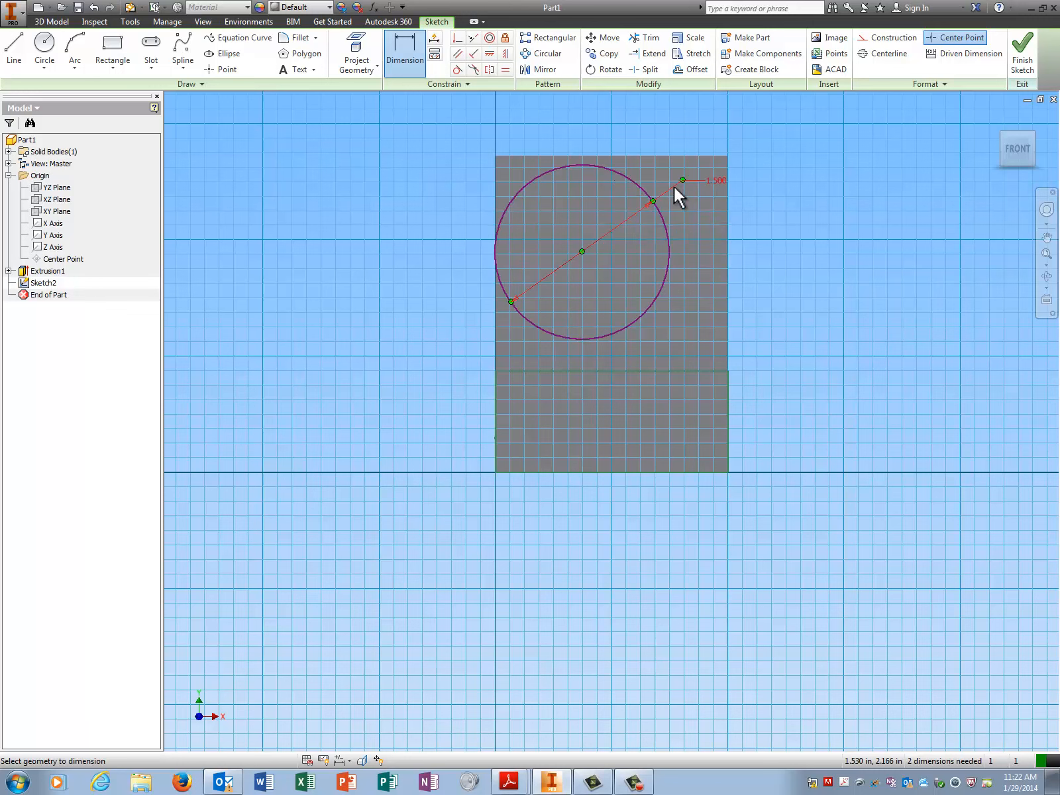
Dimension the circle's center 1.375 in above the part's bottom edge
left_click(611, 471)
left_click(582, 254)
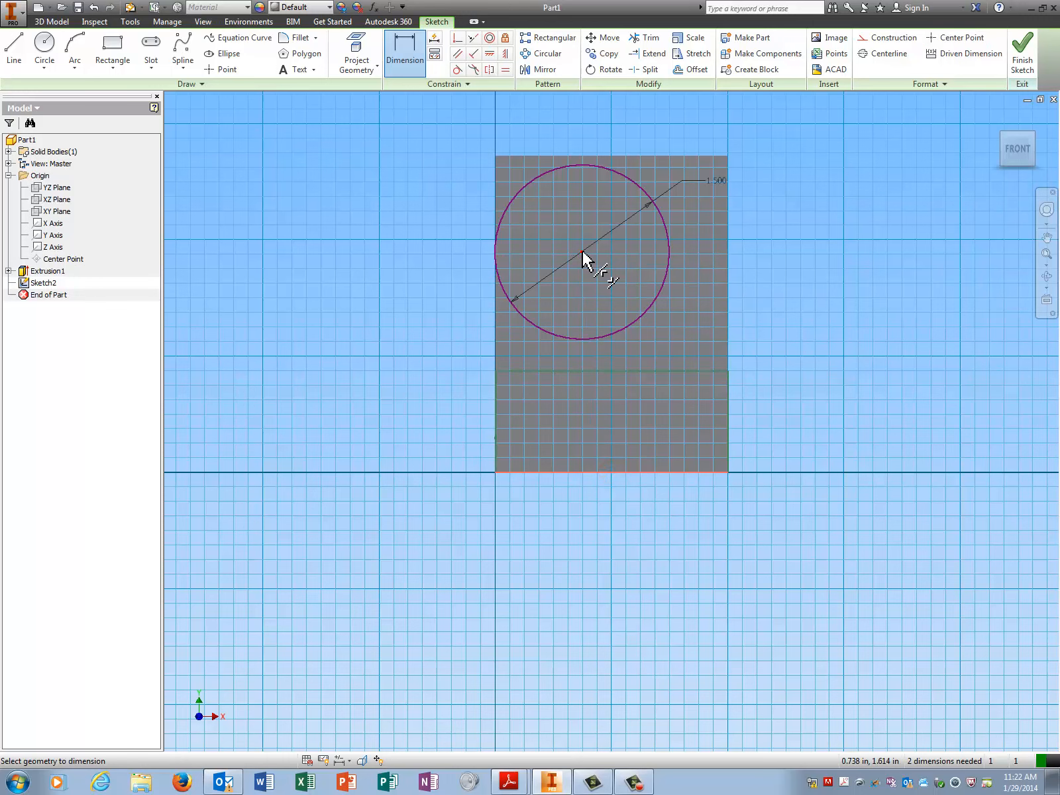
left_click(783, 361)
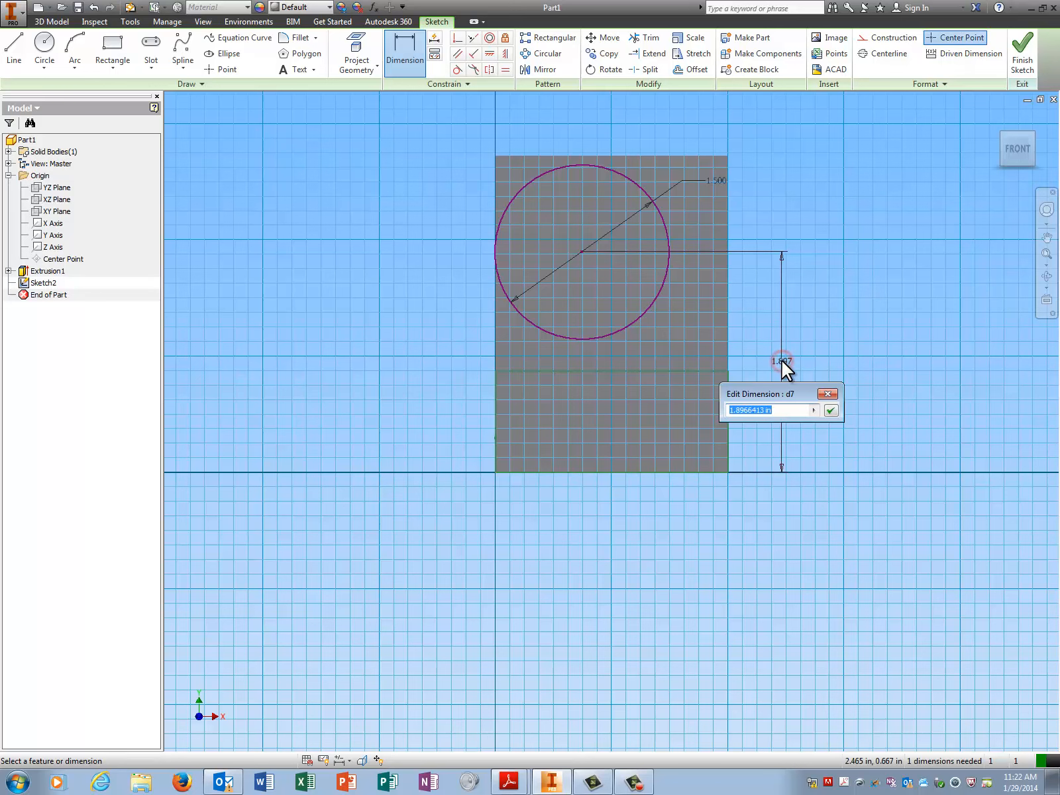
type("1.375")
key("Return")
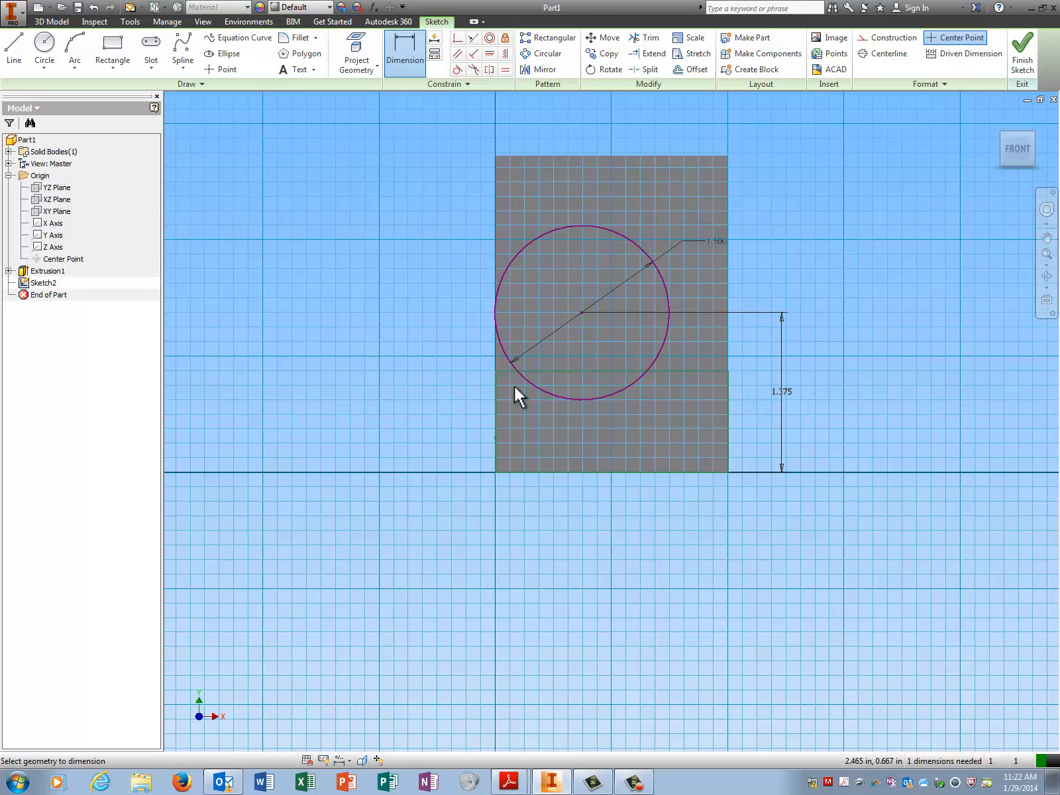
Dimension the circle's center 1 in from the front face's left edge and finish the sketch
left_click(496, 392)
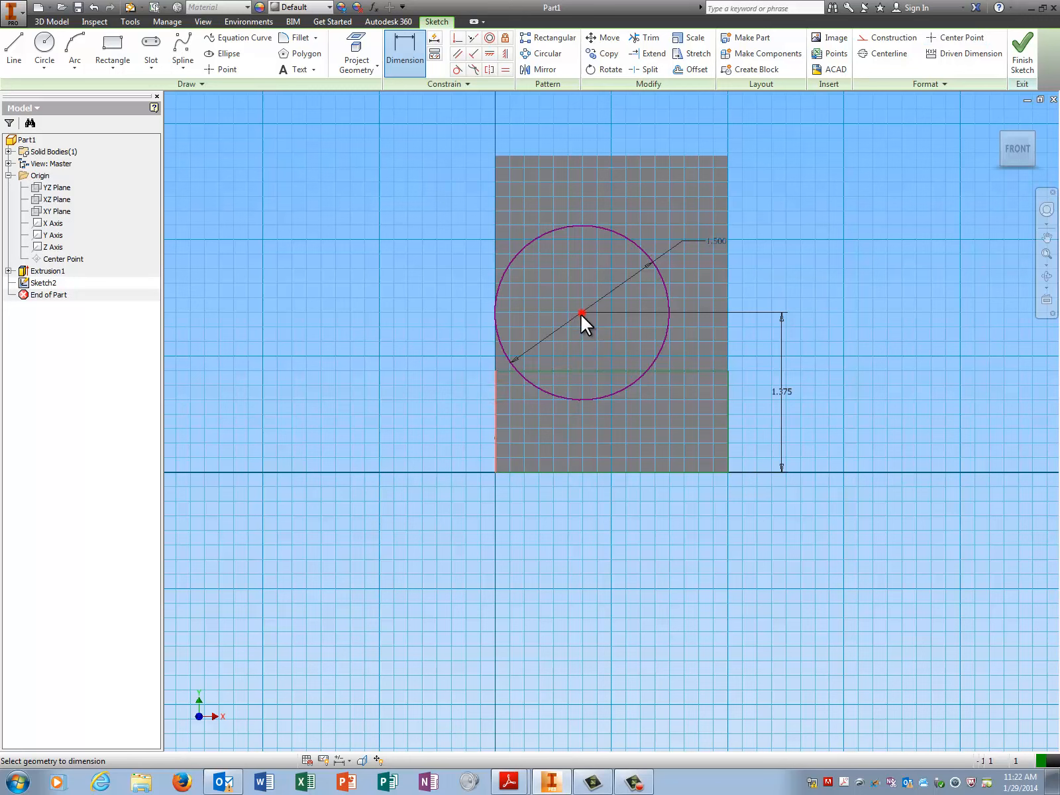
left_click(581, 313)
left_click(570, 529)
type("1")
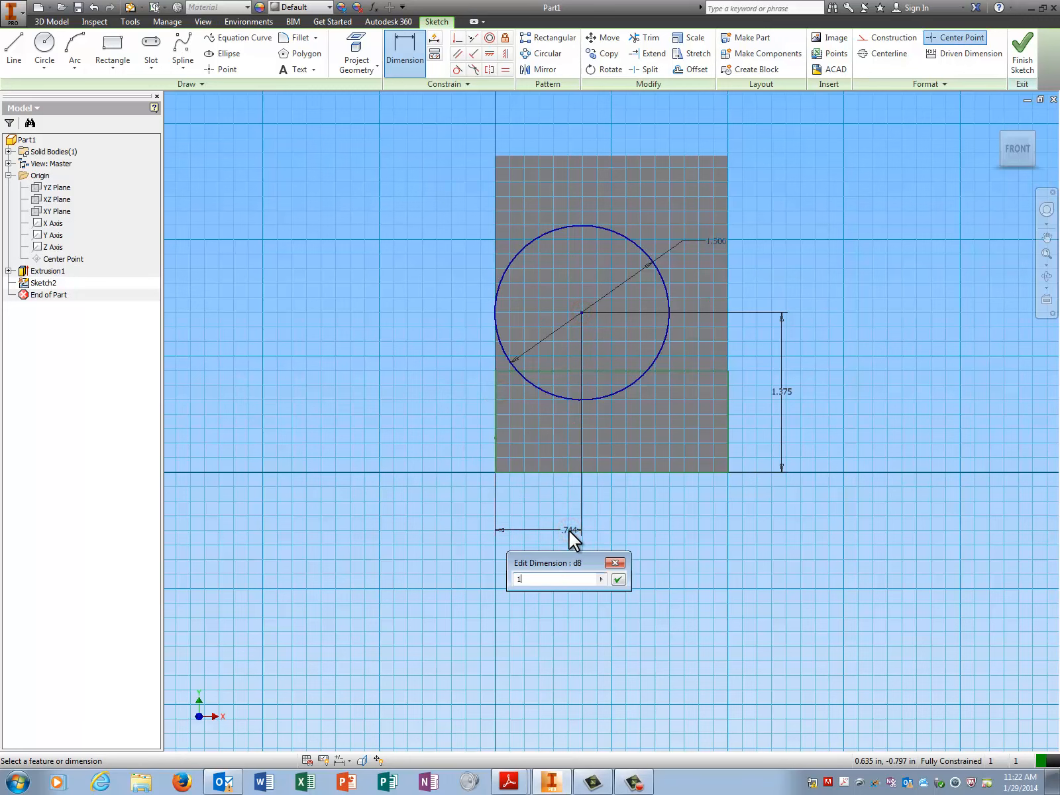
key("Return")
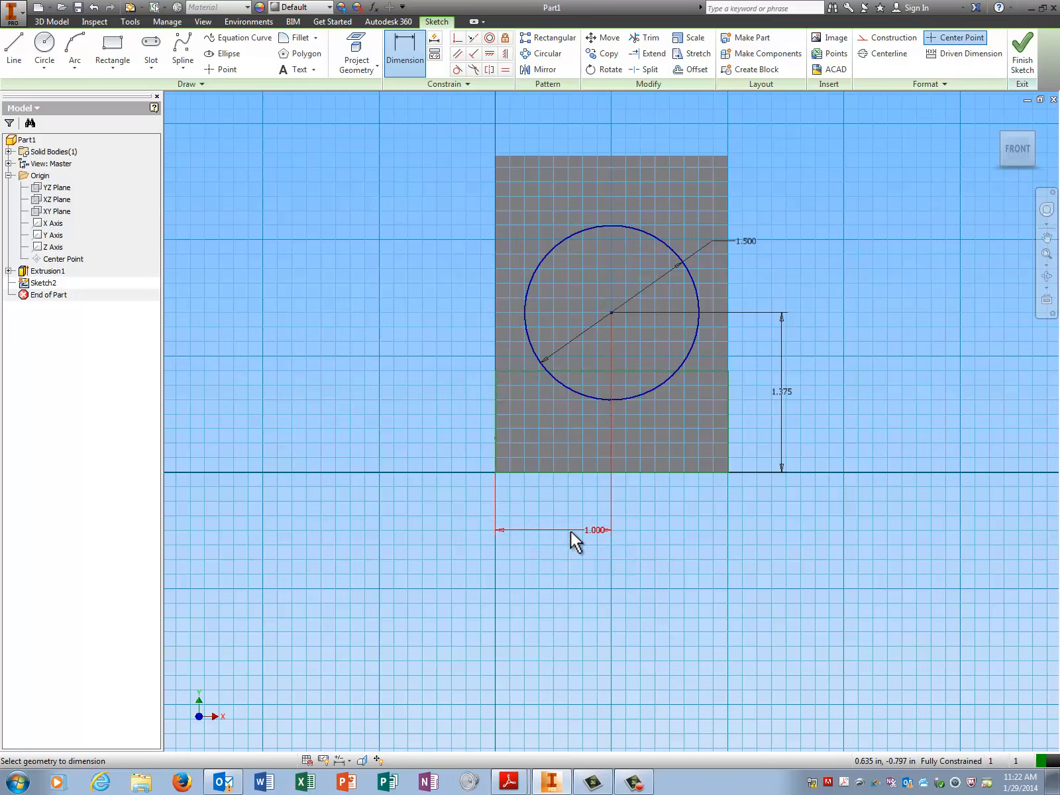
left_click(1034, 132)
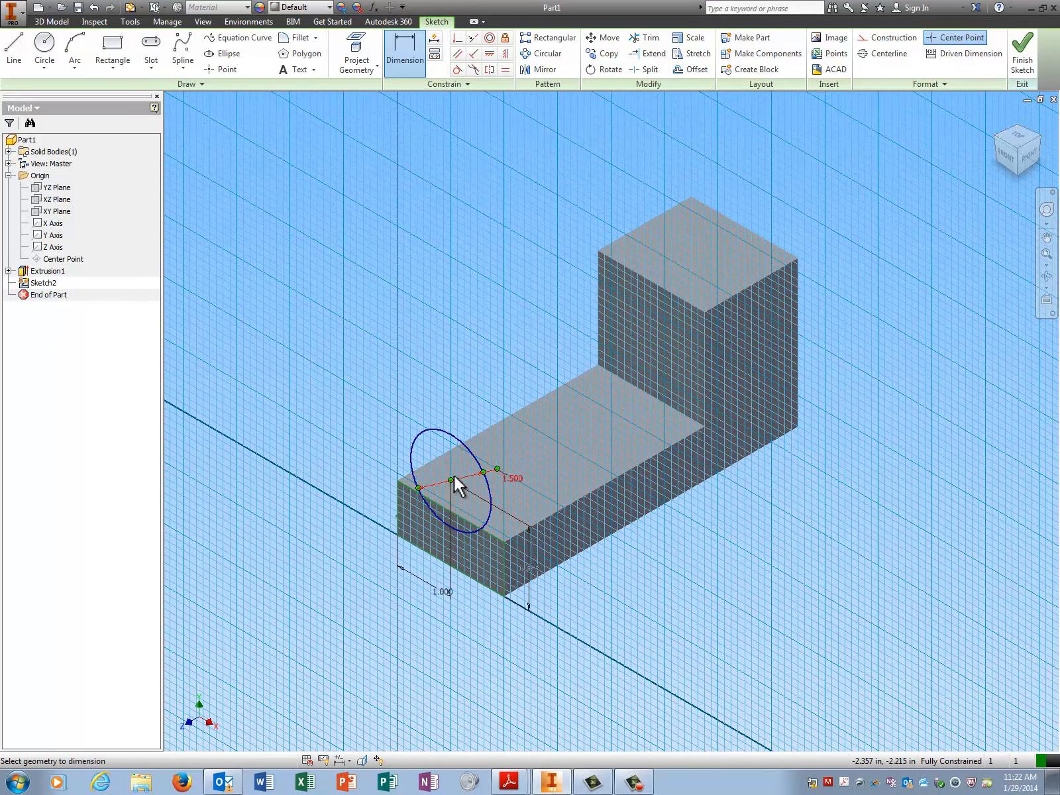
left_click(1025, 64)
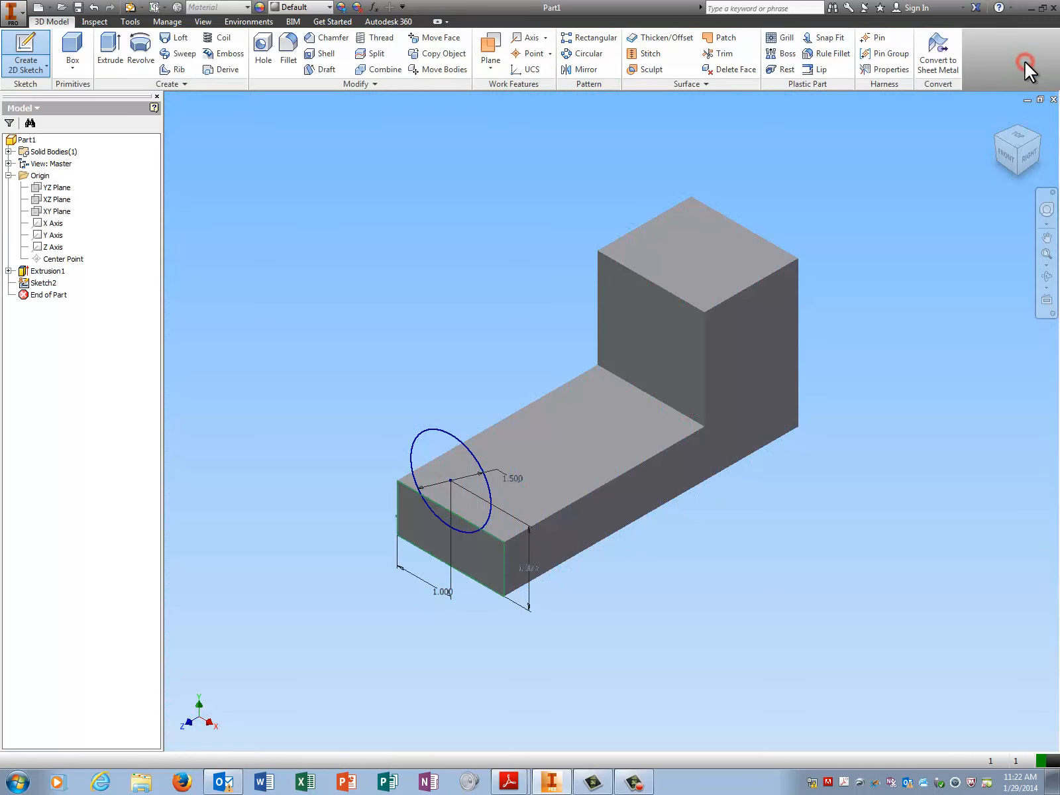
Extrude the circle in Direction 2 as a join, with To Next extents ending at the tall leg
left_click(110, 53)
left_click(444, 457)
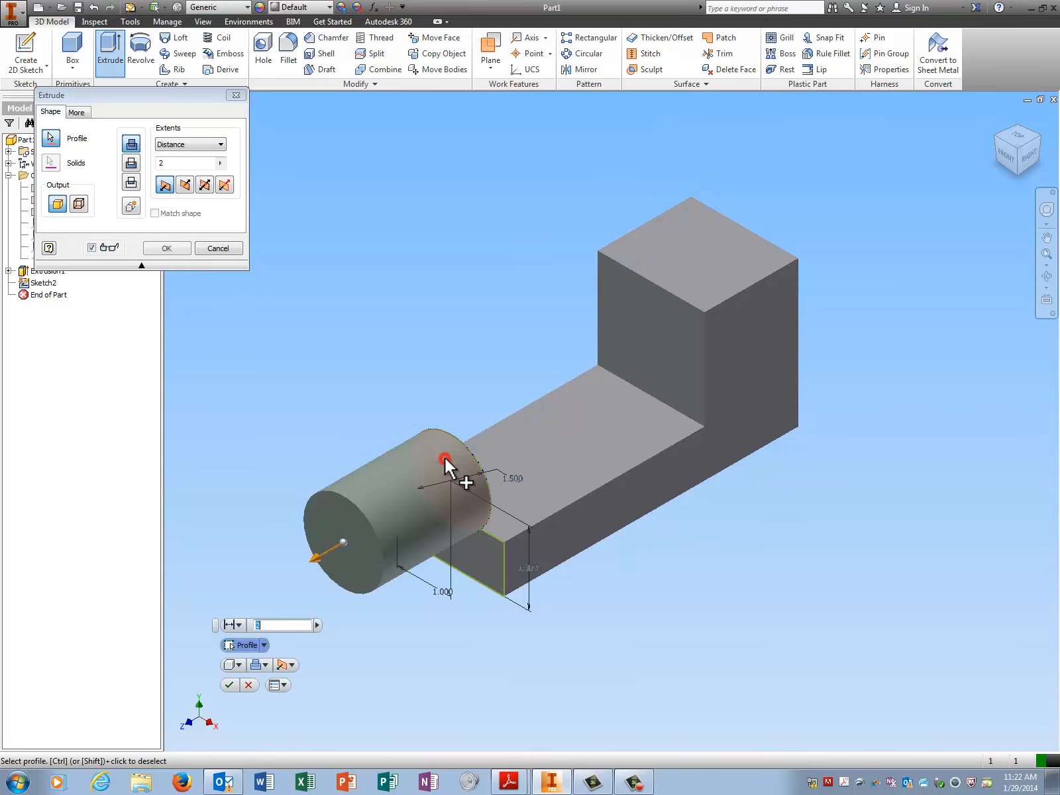
left_click(184, 185)
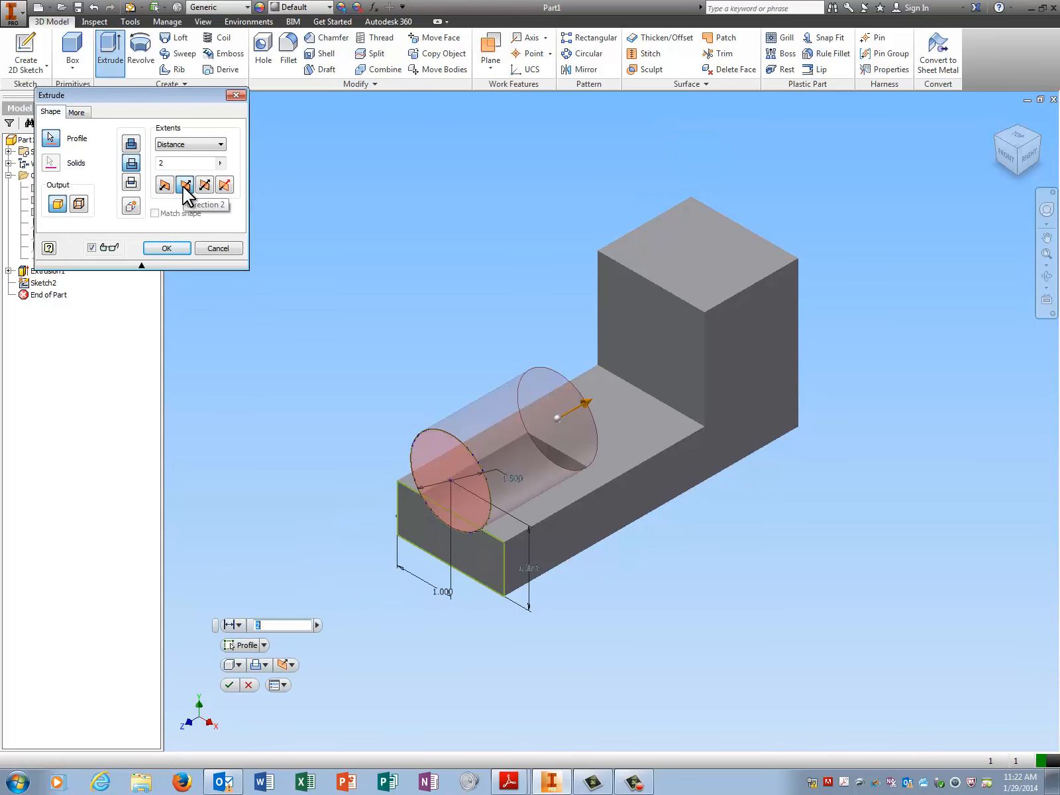
left_click(132, 144)
left_click(220, 145)
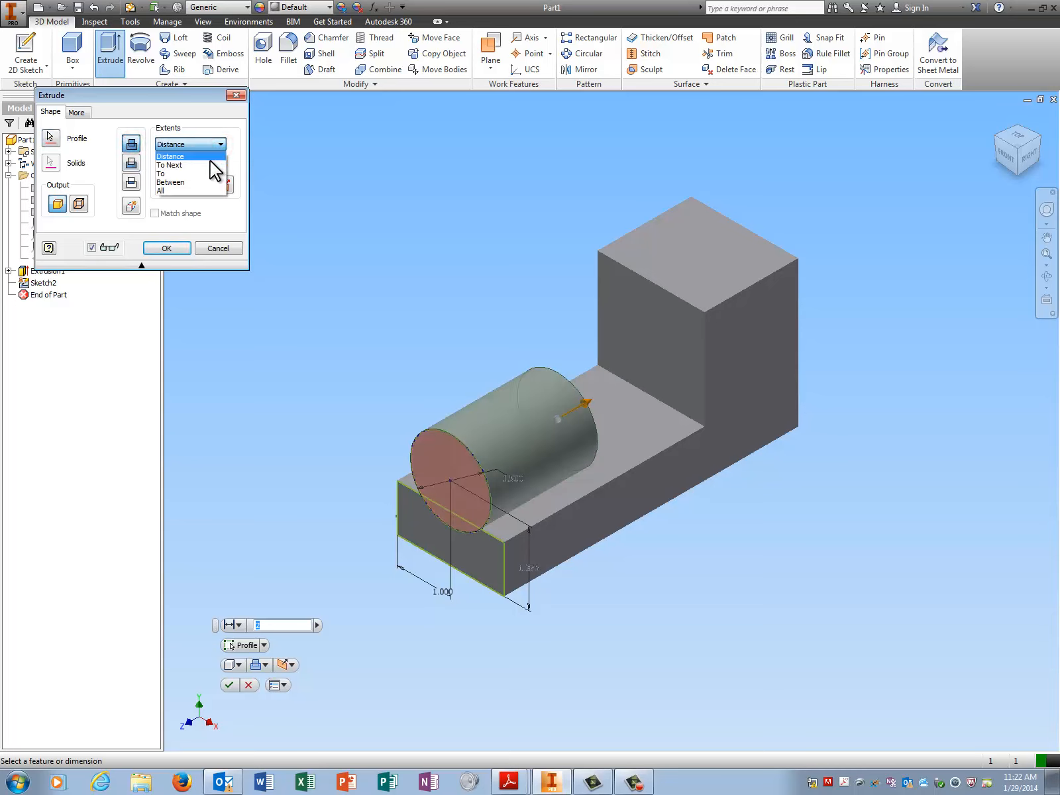
left_click(199, 165)
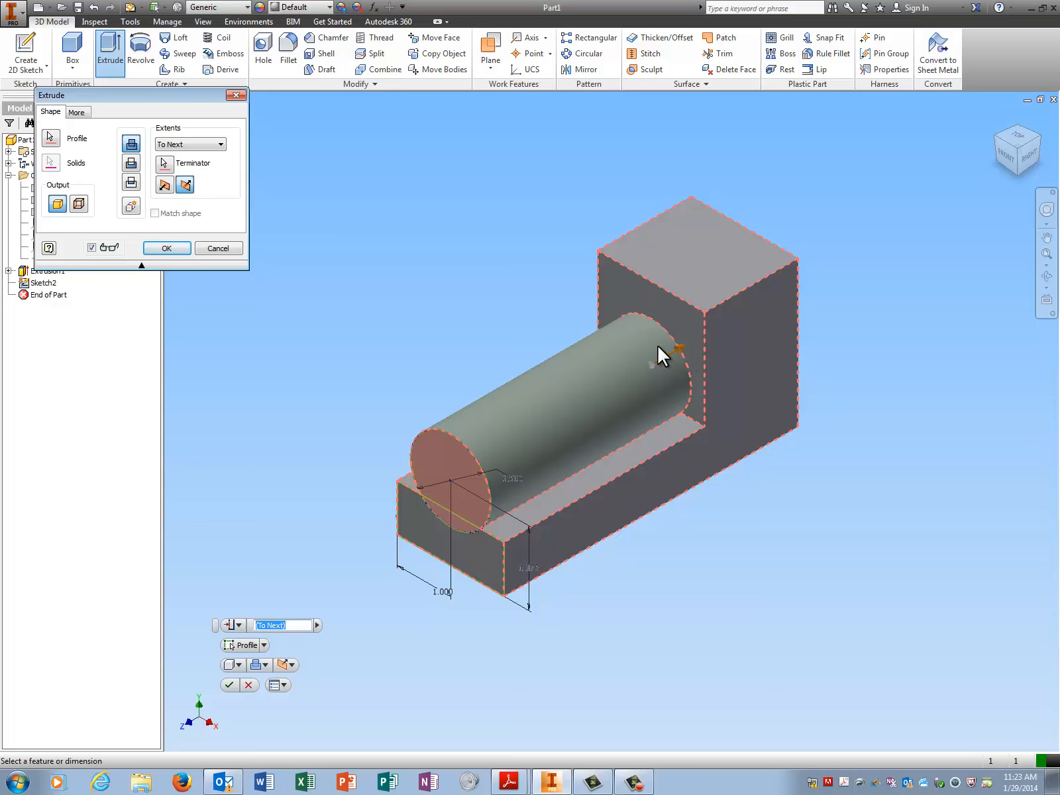
left_click(178, 246)
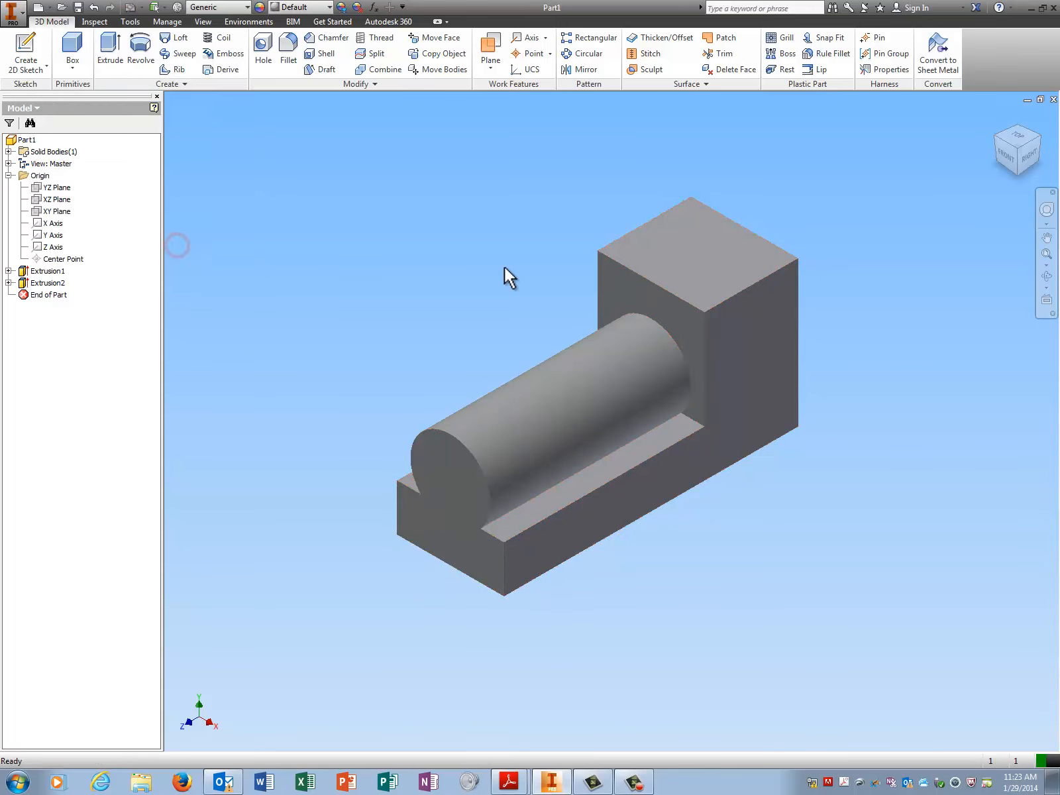
Start a sketch on the L-shaped right side face and draw a circle about 0.97 in in diameter on the tall leg
left_click(1010, 159)
left_click(1033, 134)
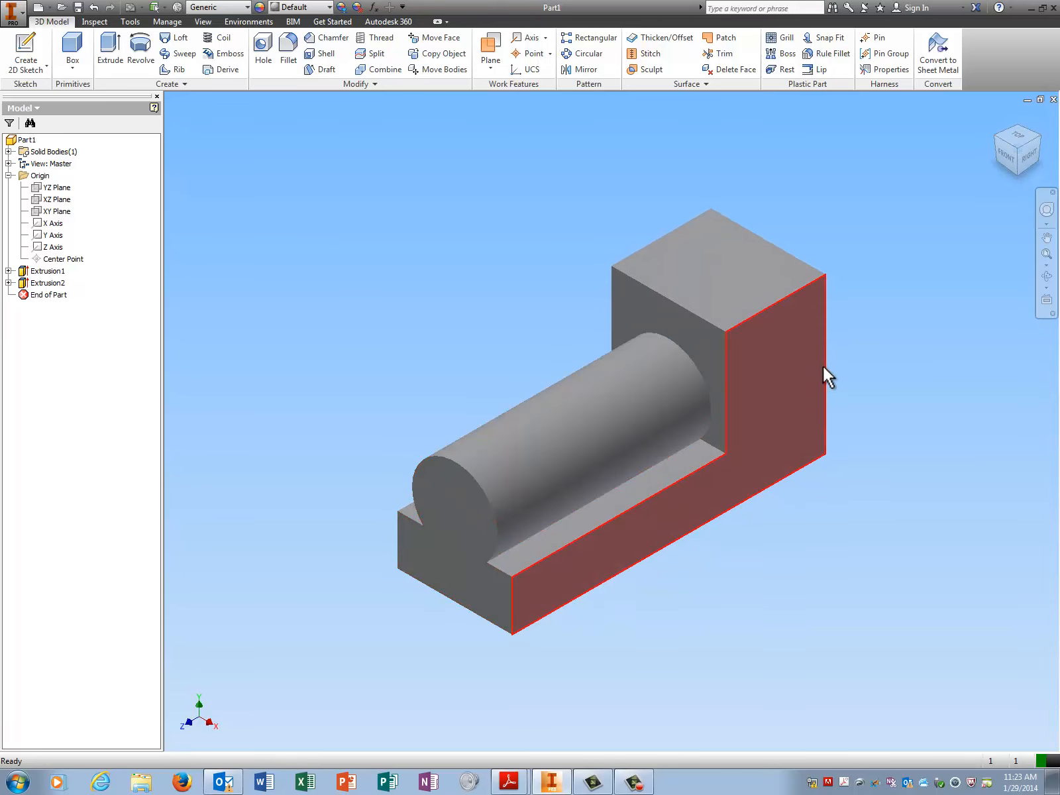
left_click(14, 47)
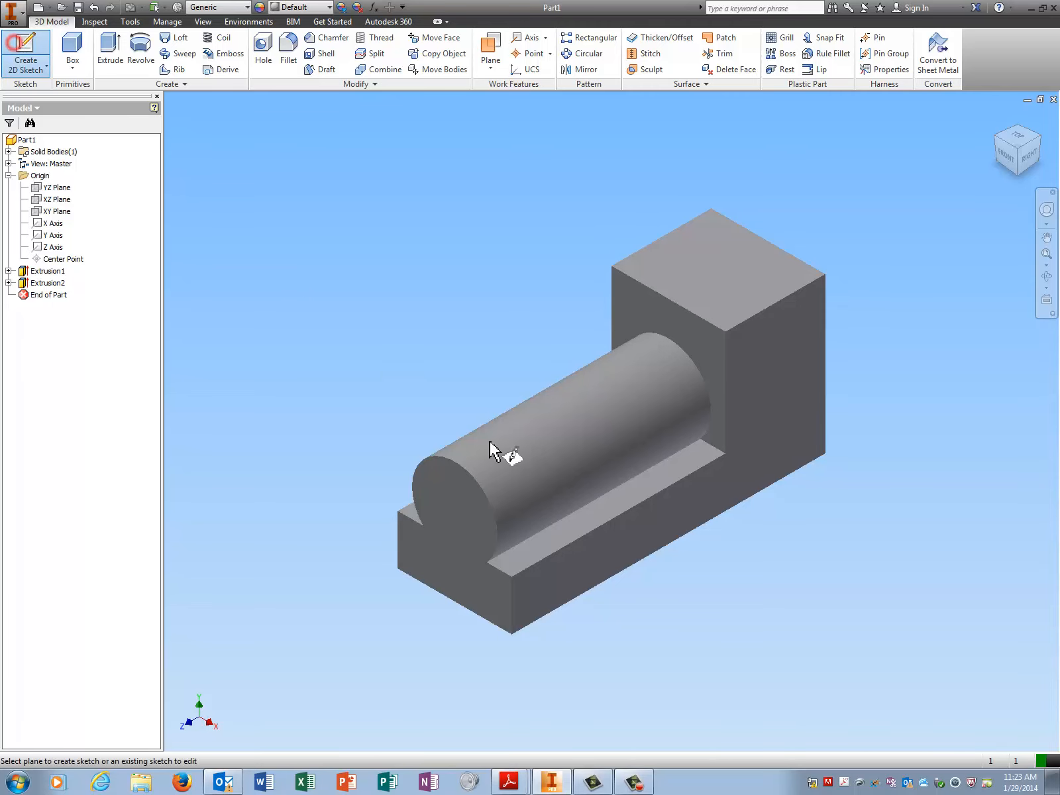
left_click(763, 404)
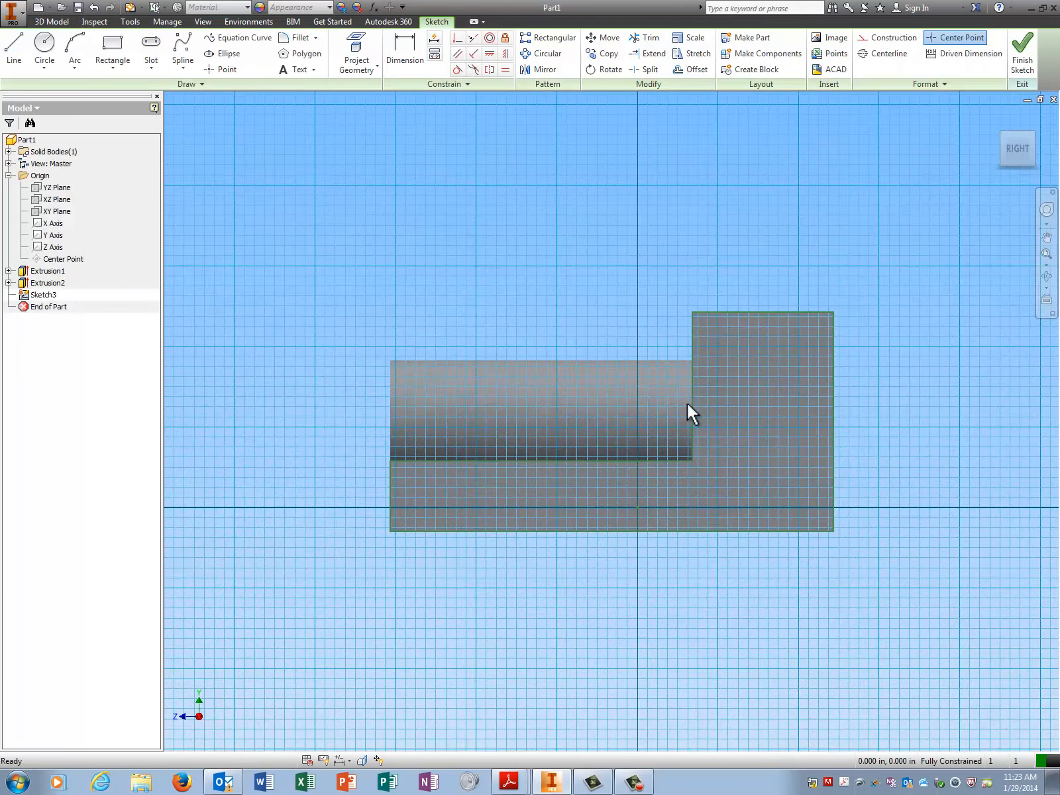
left_click(44, 47)
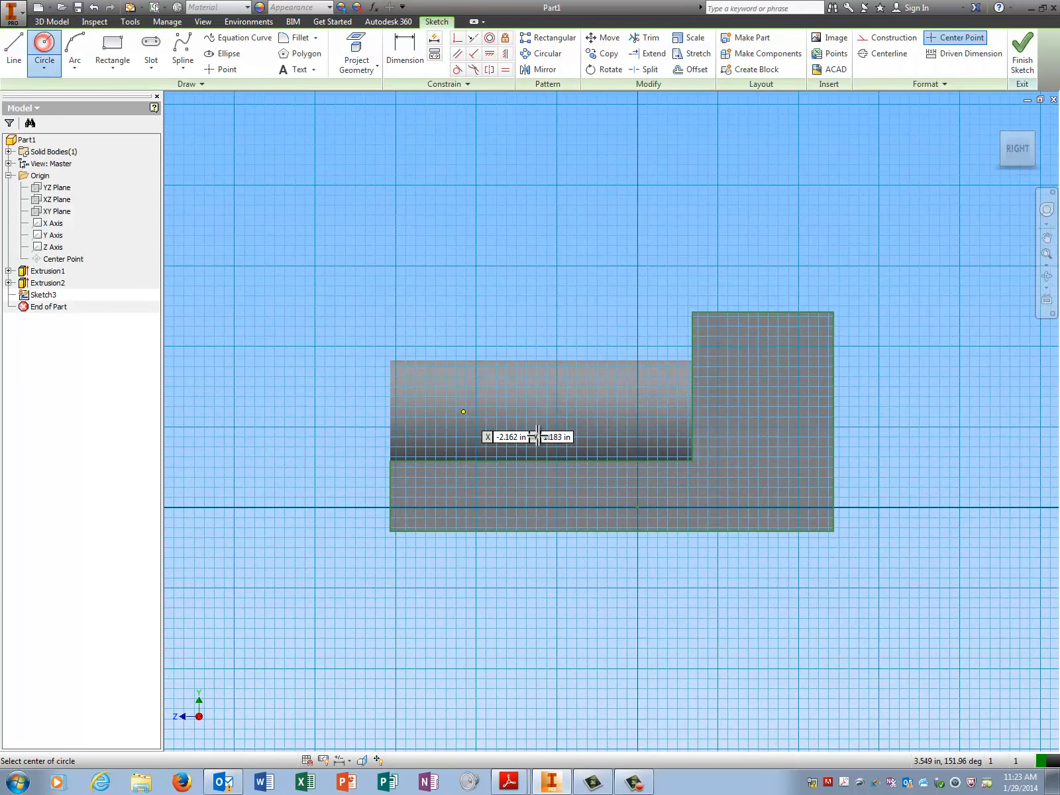
left_click(775, 382)
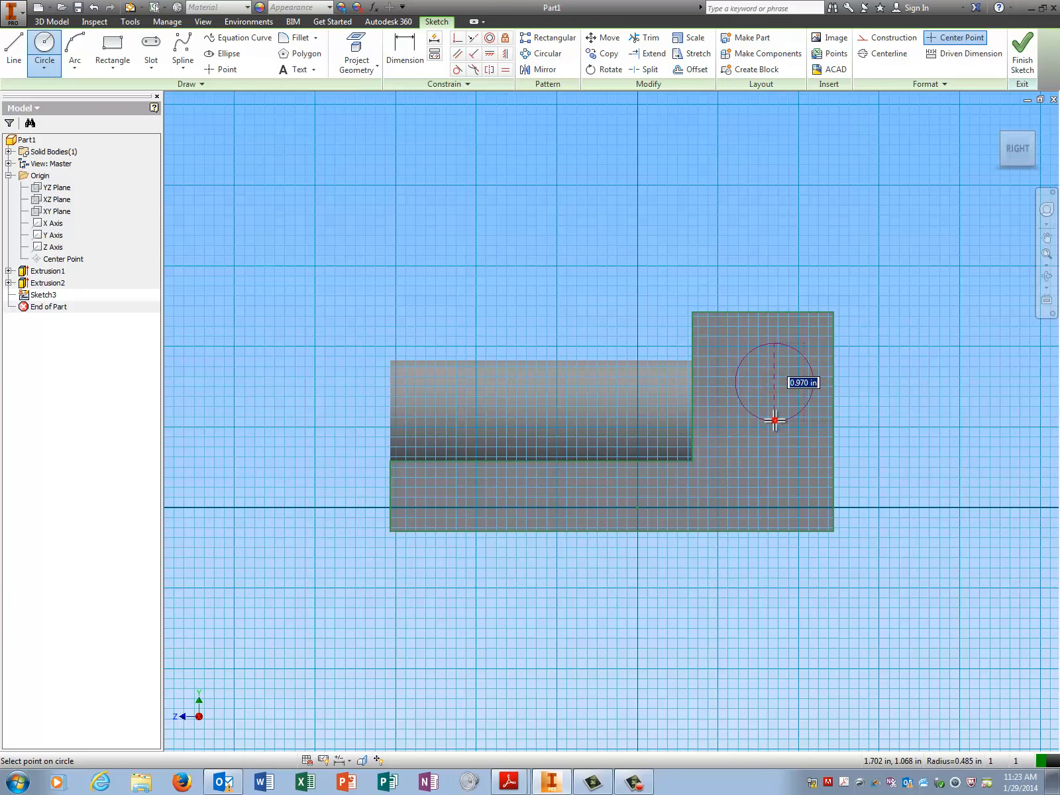
left_click(774, 420)
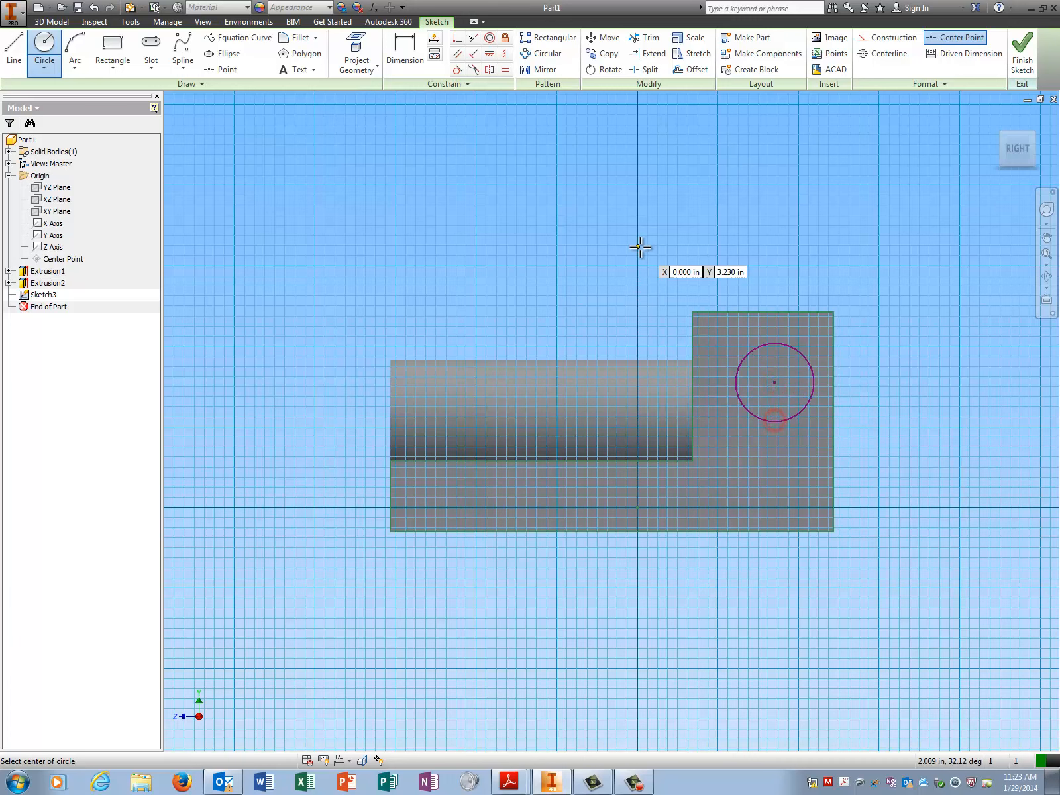
Dimension the tall leg circle's diameter with the expression .5*2
left_click(410, 64)
left_click(804, 357)
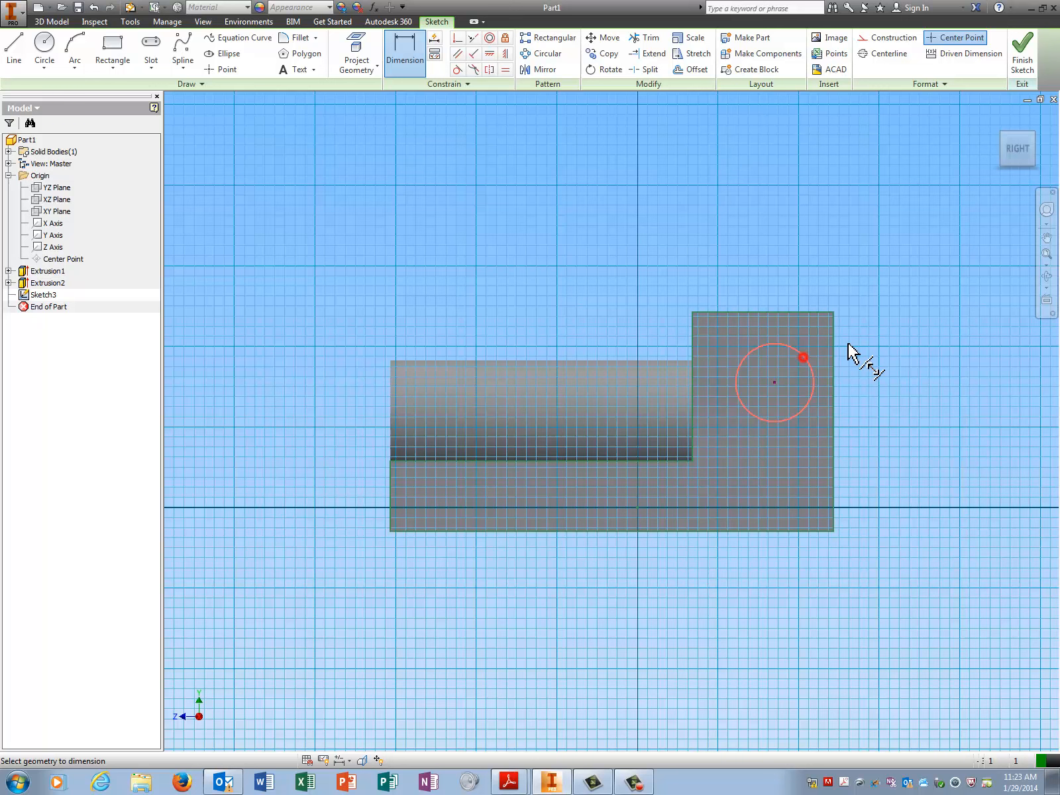
left_click(886, 330)
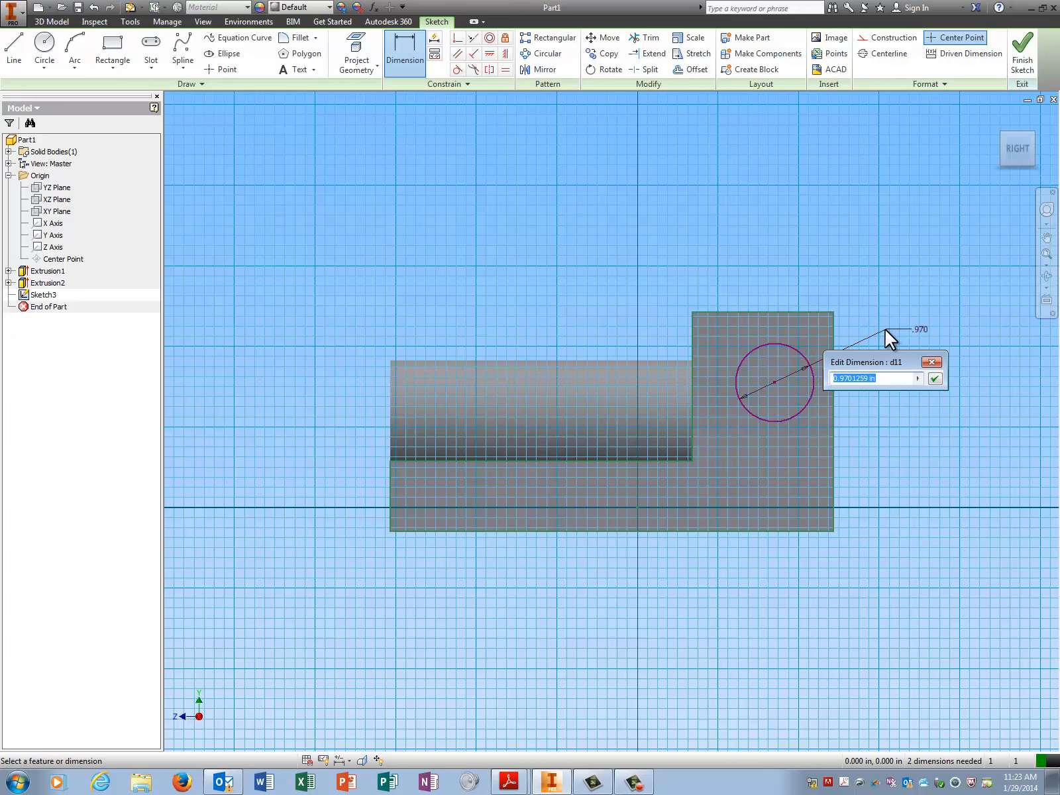
type(".5*2")
key("Return")
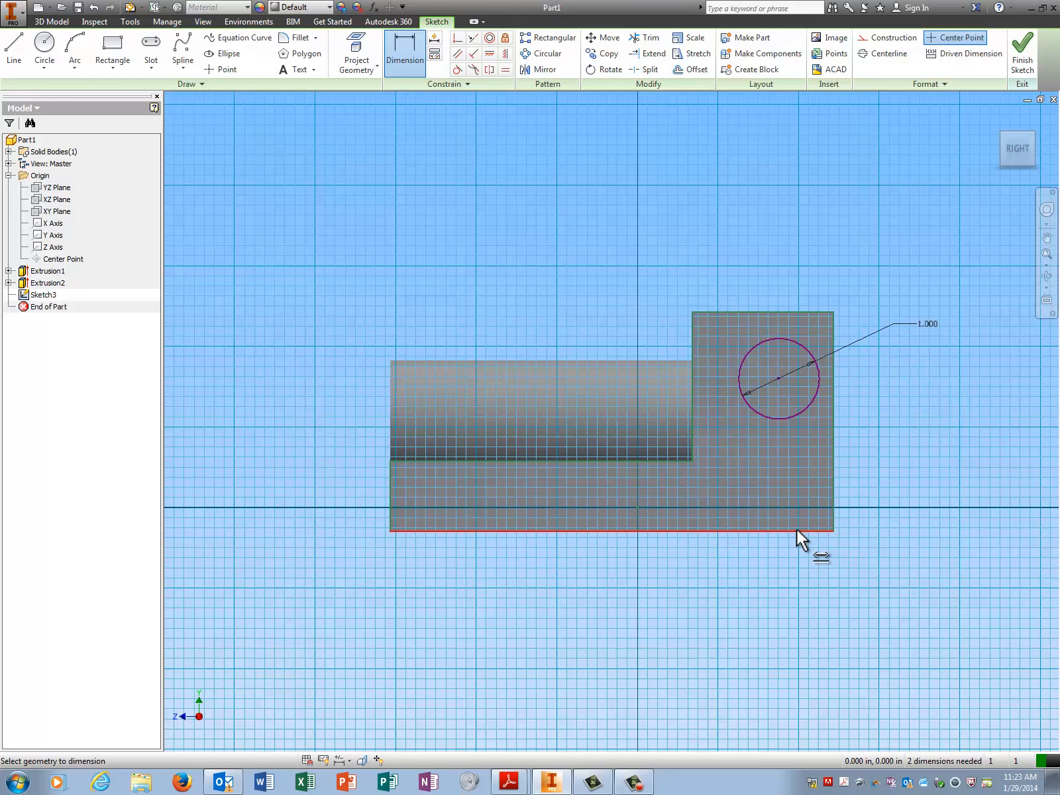
Dimension the tall leg circle's center 1.75 in above the part's bottom edge
left_click(796, 530)
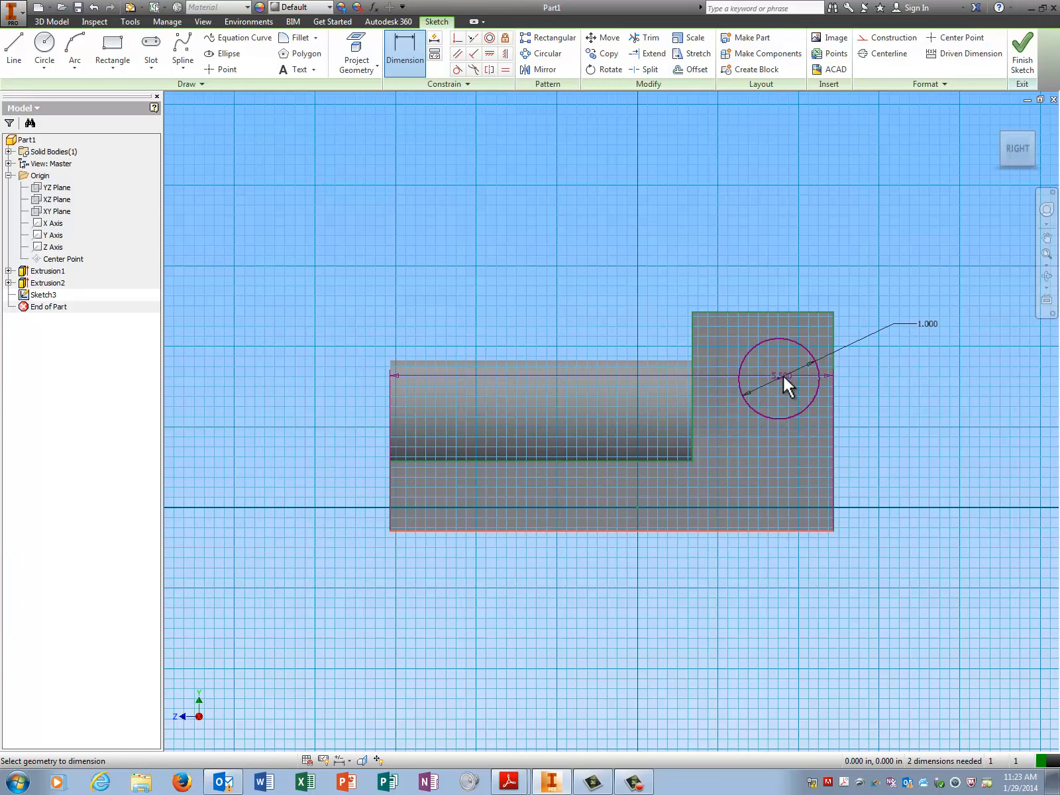
left_click(779, 378)
left_click(882, 445)
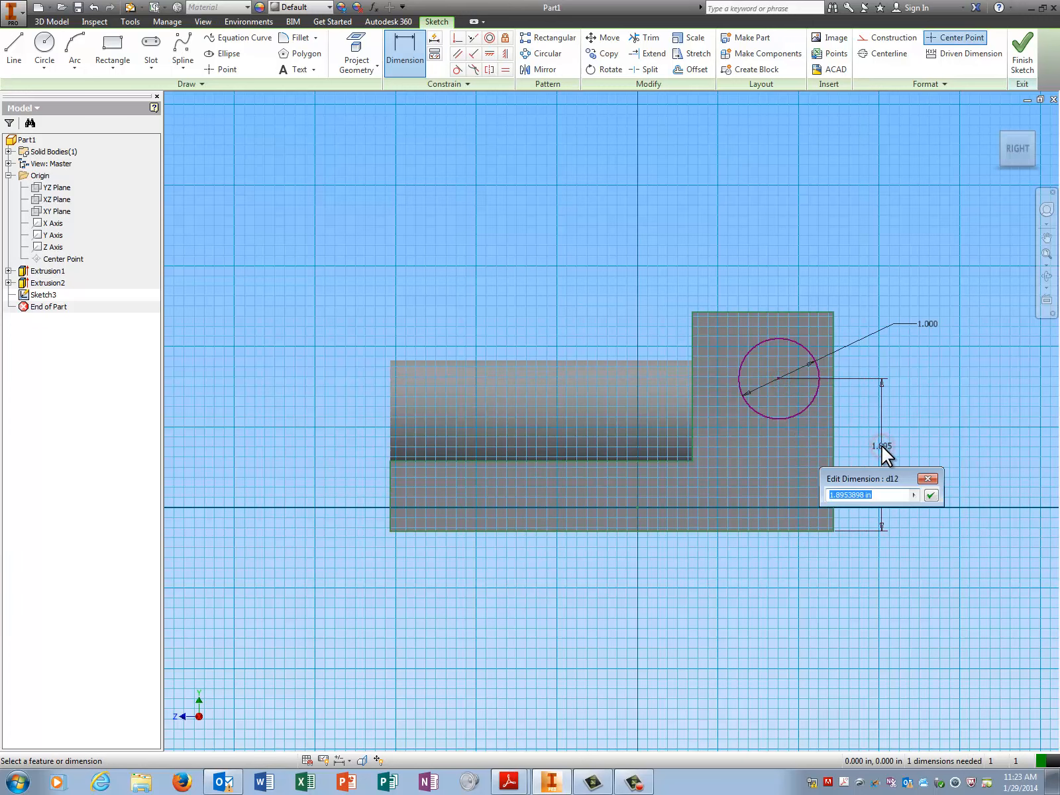
type("1.75")
left_click(930, 495)
Dimension the tall leg circle's center .25 in from the part's back vertical edge
left_click(833, 387)
left_click(778, 389)
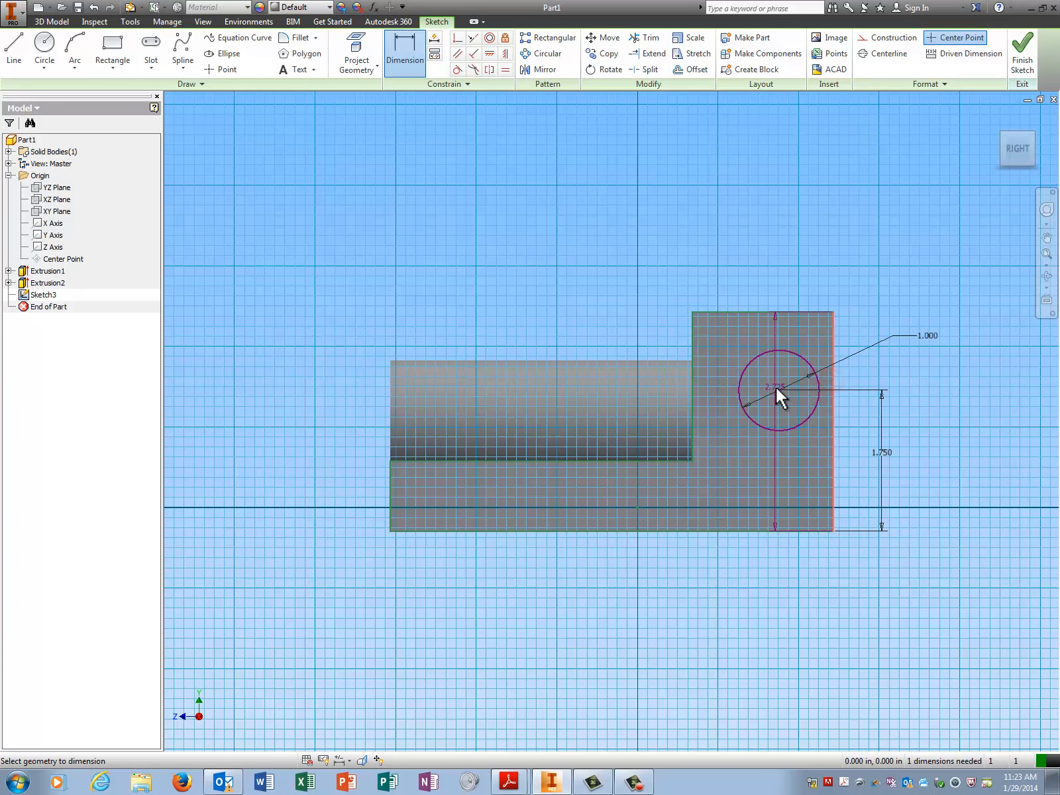
left_click(820, 265)
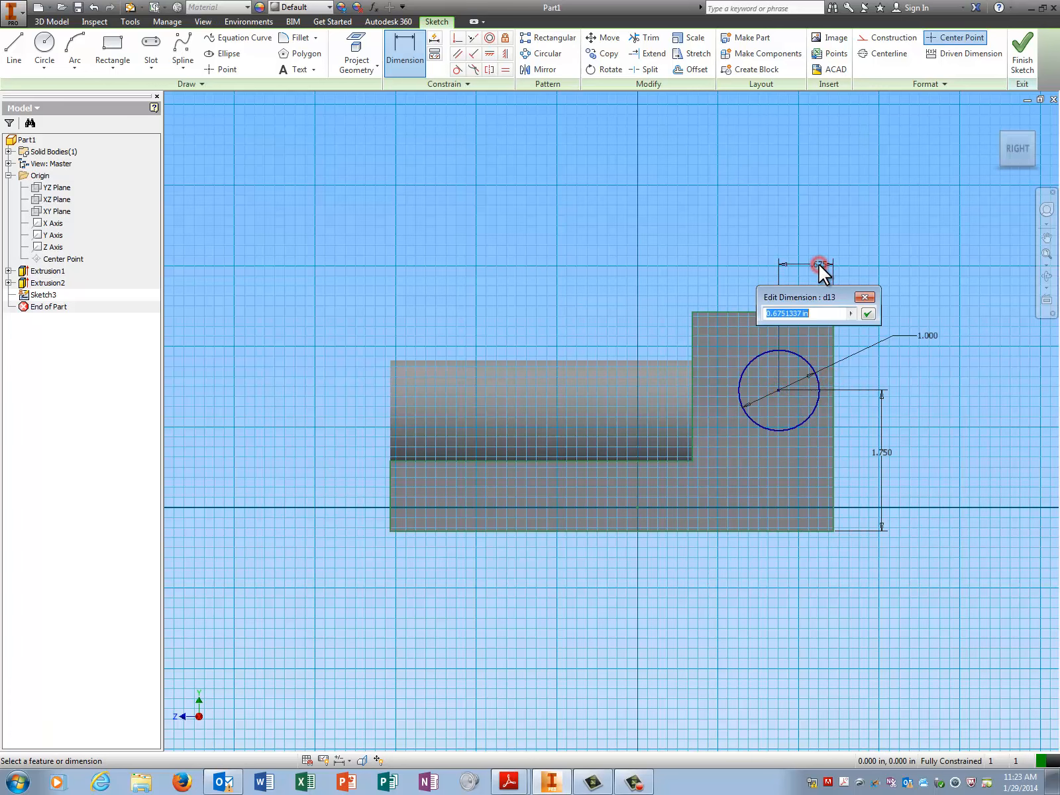
type(".25")
key("Return")
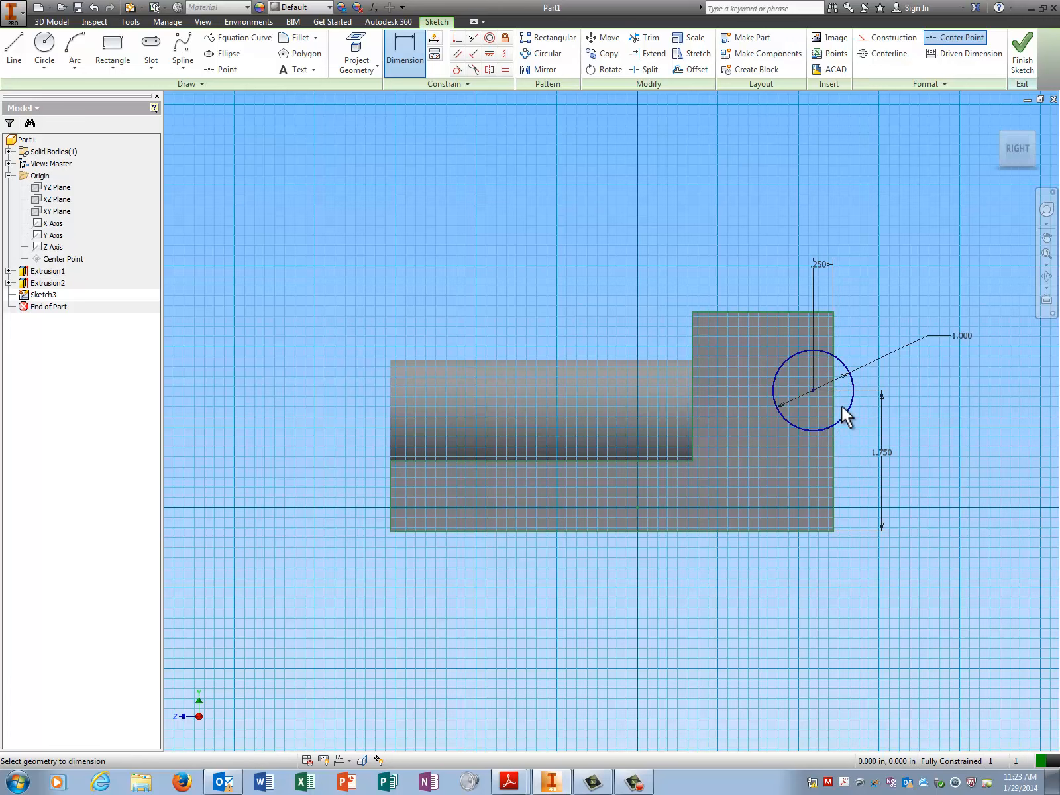
Draw two horizontal lines about 0.25 in long from the circle's top and bottom points to the part's back vertical edge
scroll(842, 415, "up", 3)
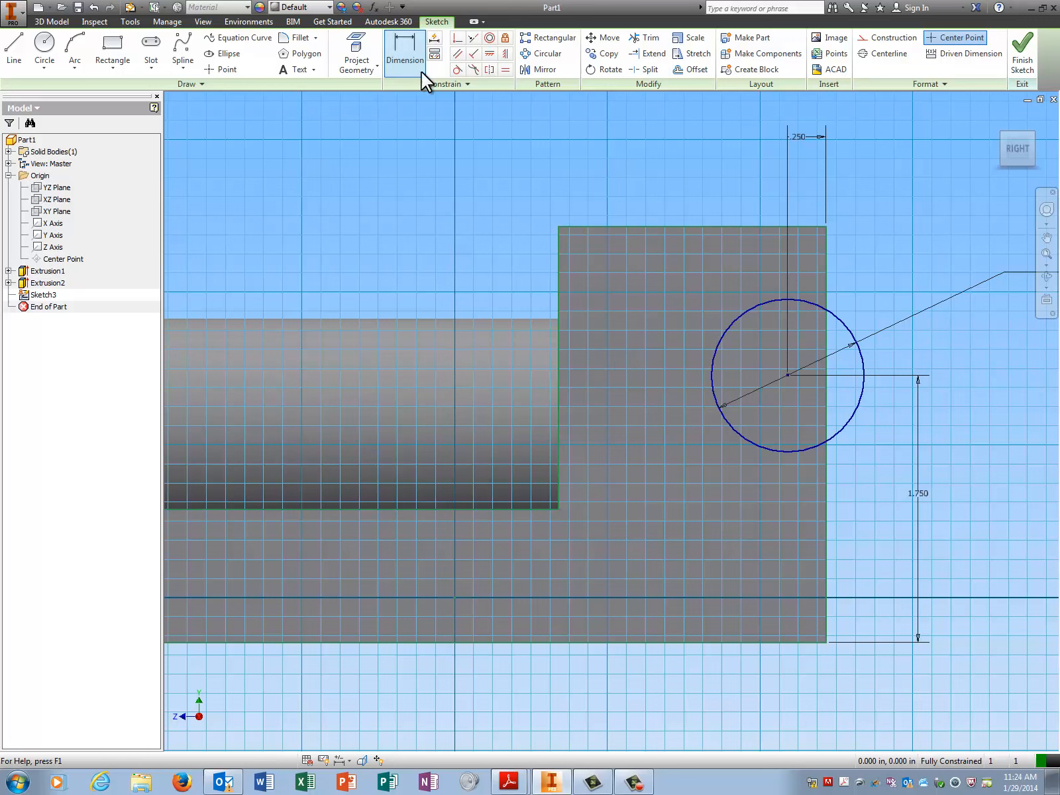
left_click(19, 51)
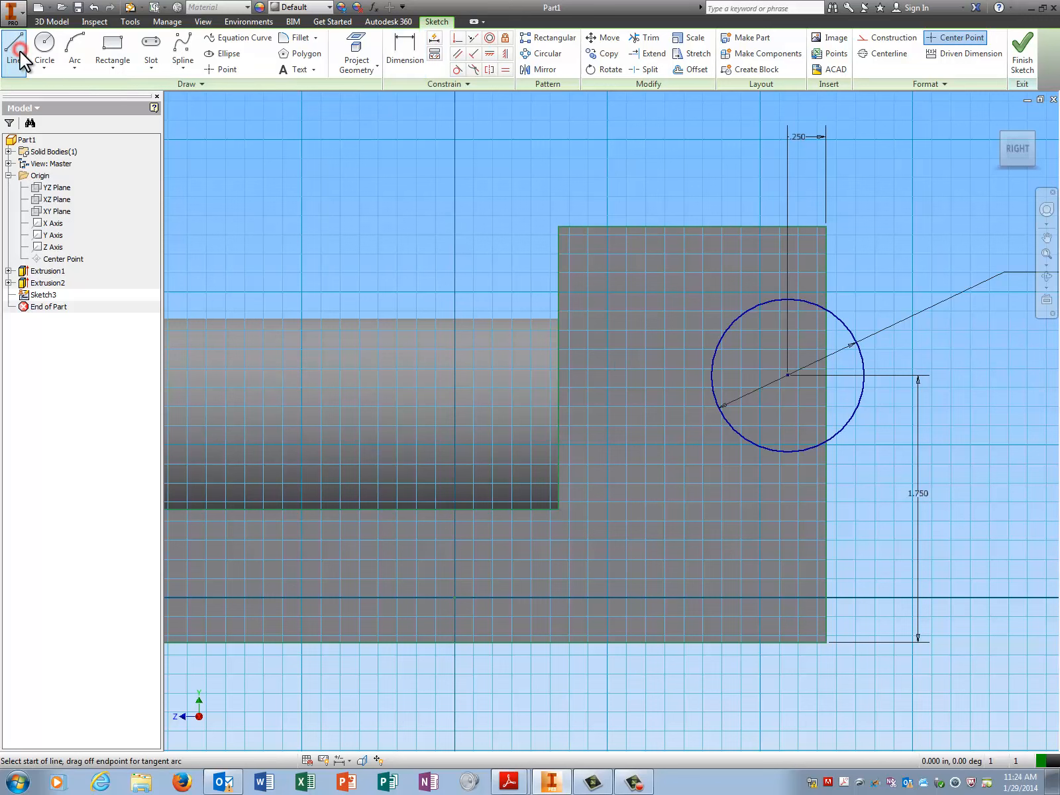
left_click(786, 298)
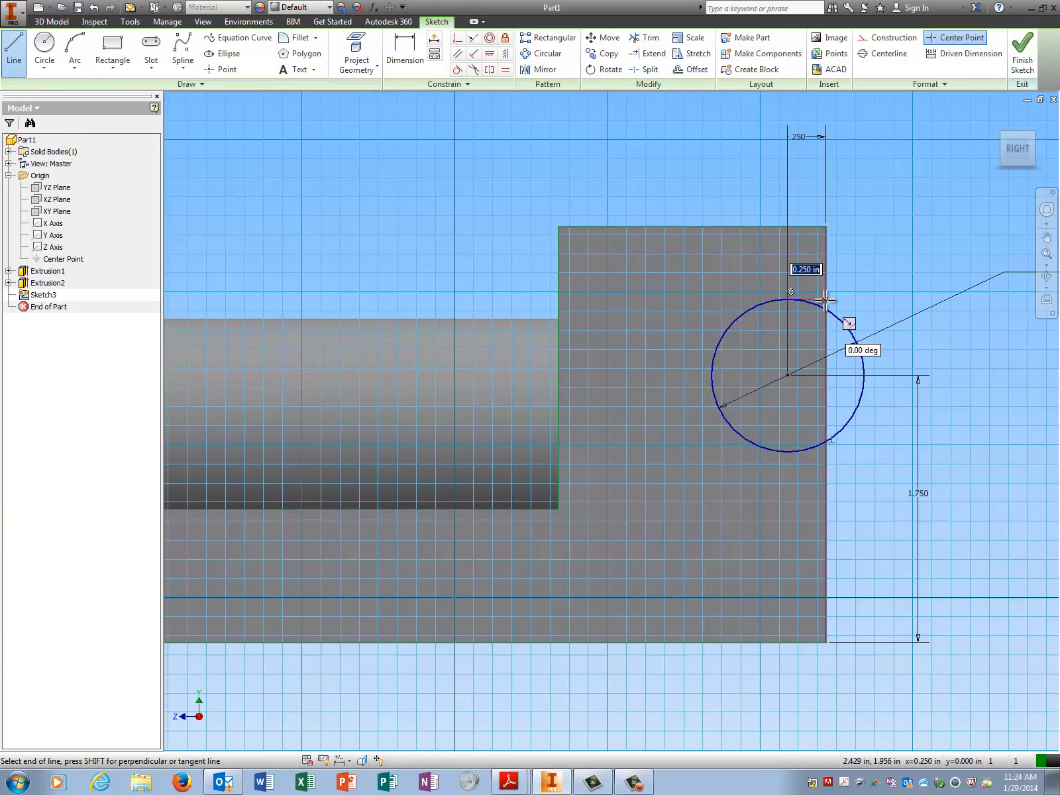
double_click(824, 300)
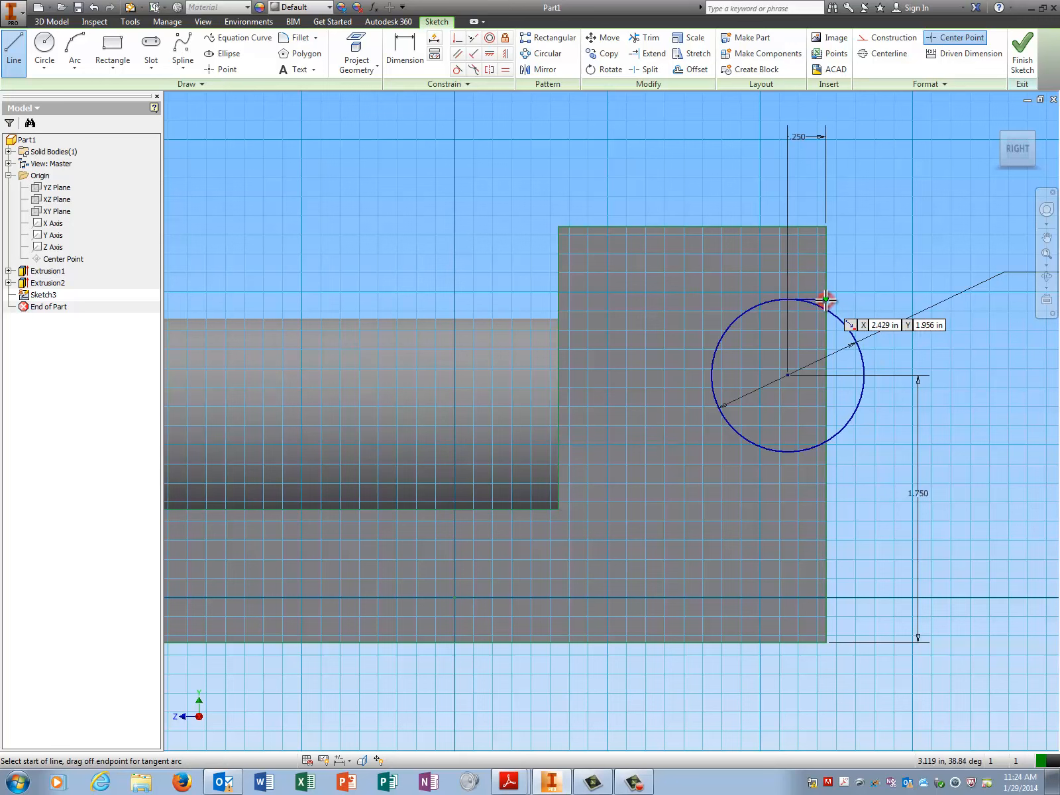
left_click(789, 452)
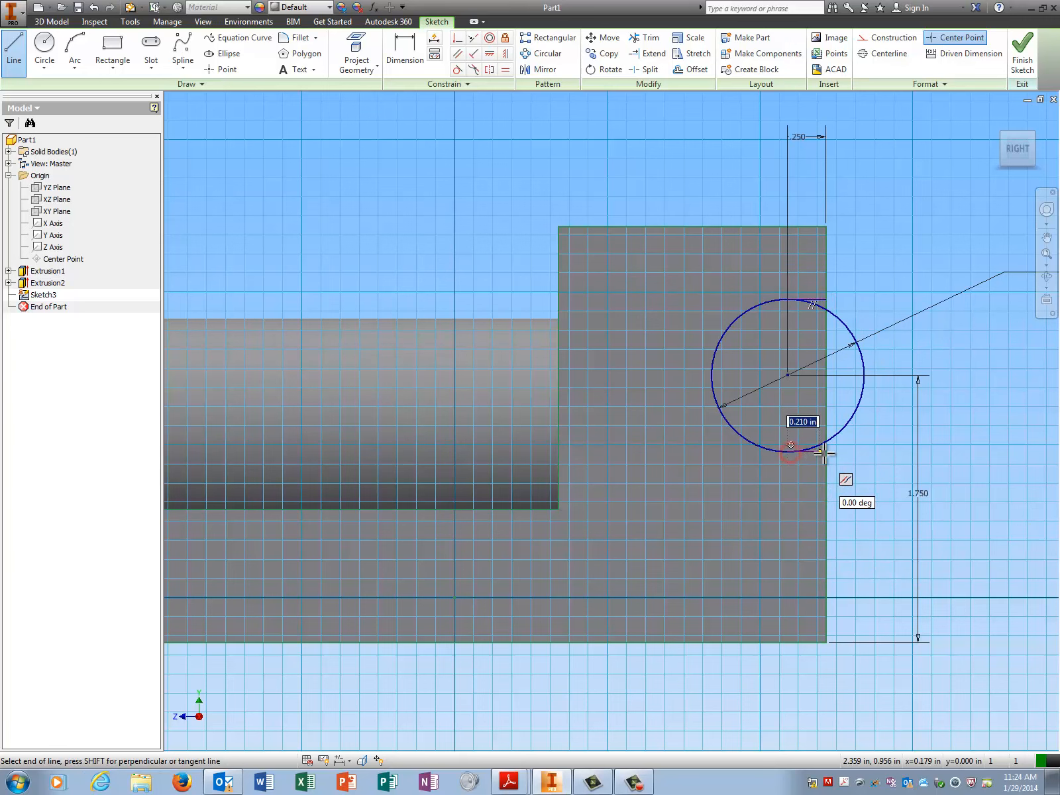
double_click(825, 451)
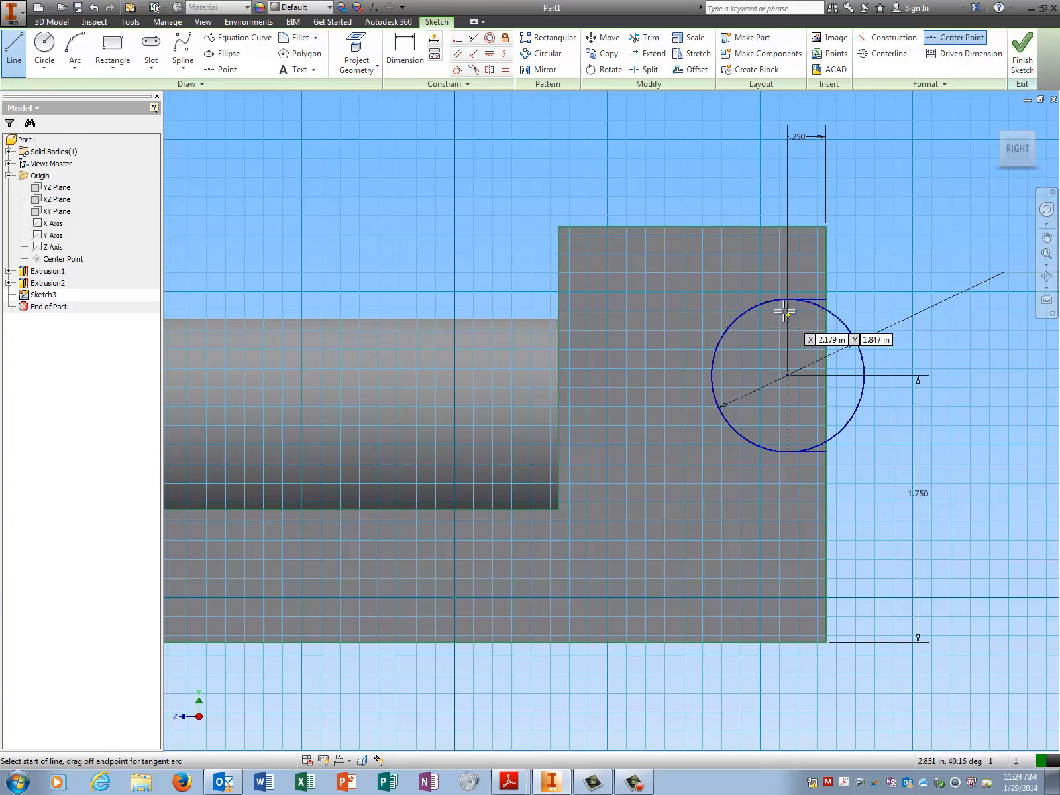
Trim the circle's arcs on the back-edge side of the two horizontal lines, leaving an open U-shaped slot profile
left_click(646, 41)
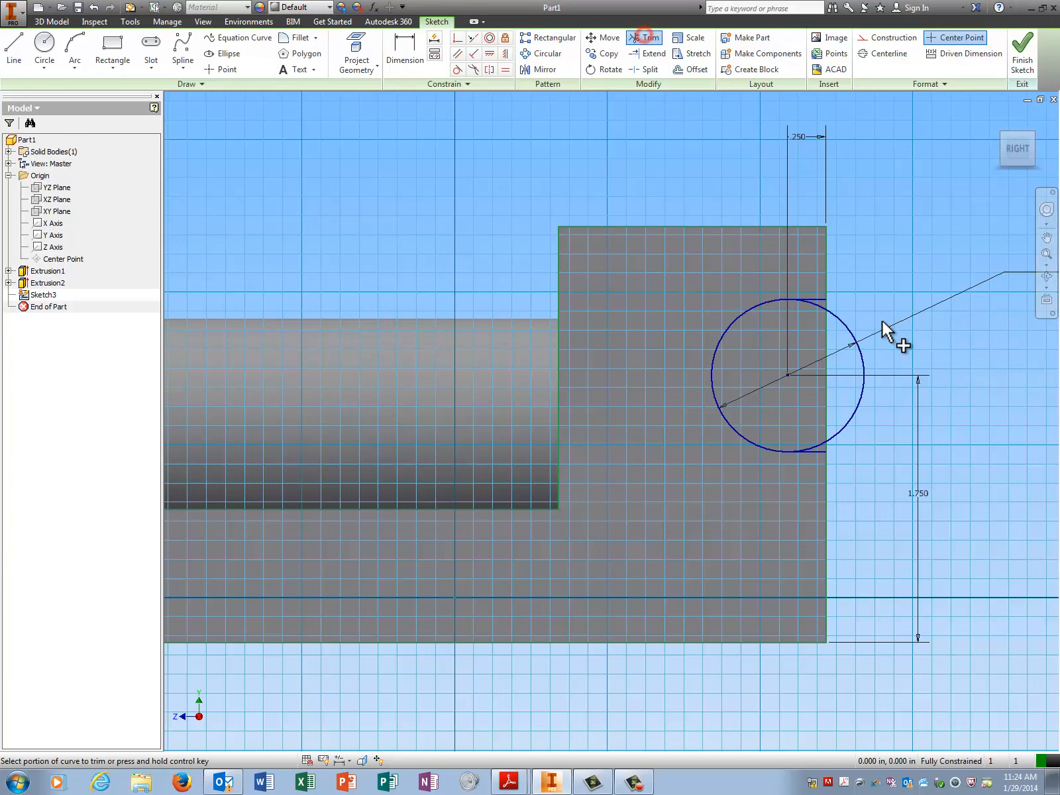
left_click(842, 323)
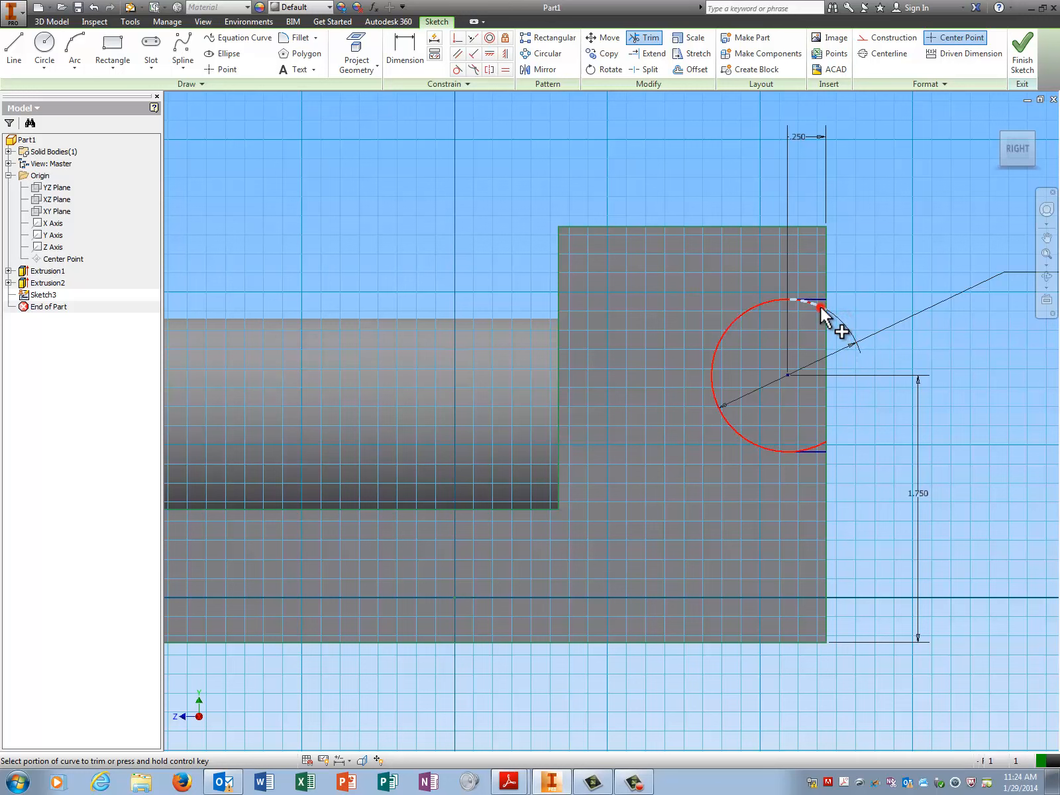
left_click(824, 309)
left_click(816, 443)
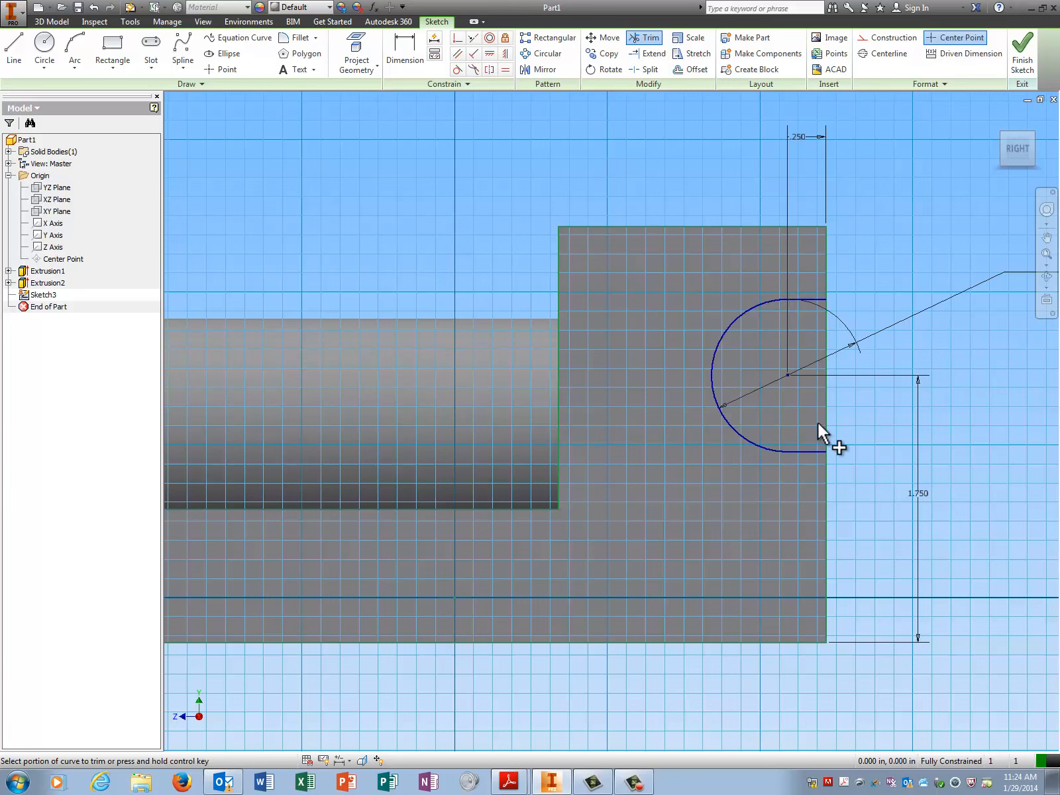
Finish the sketch and extrude the U-shaped profile as a cut through all of the tall leg
left_click(1020, 71)
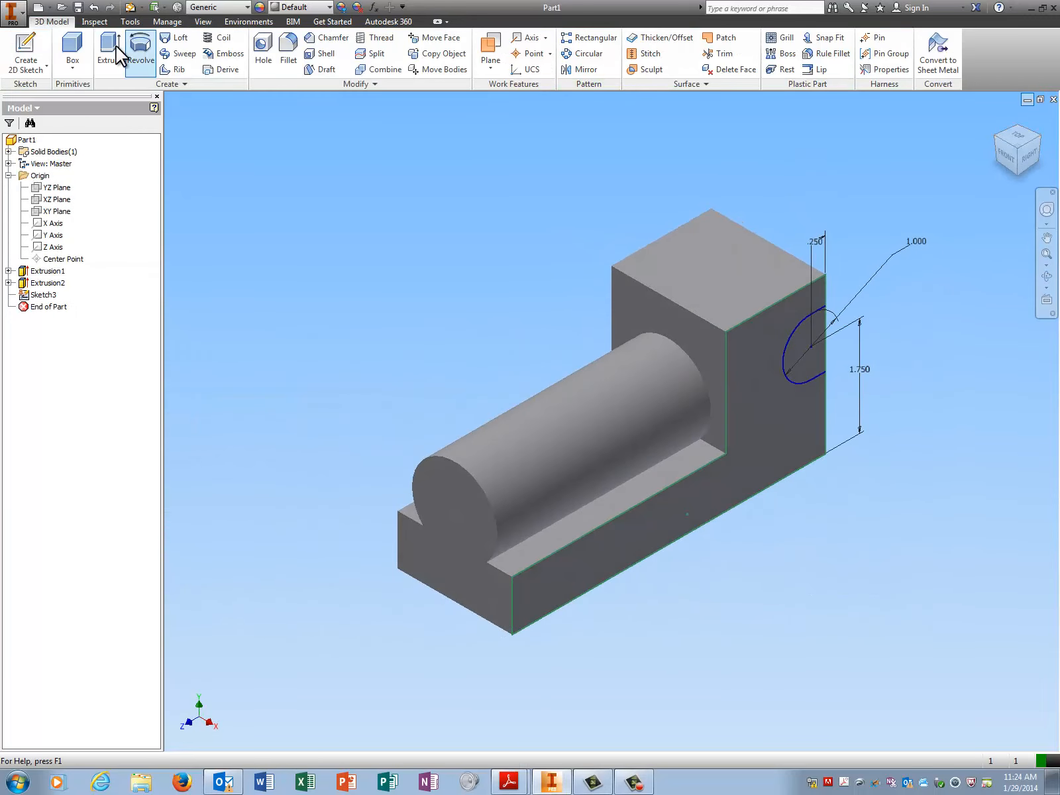
left_click(110, 48)
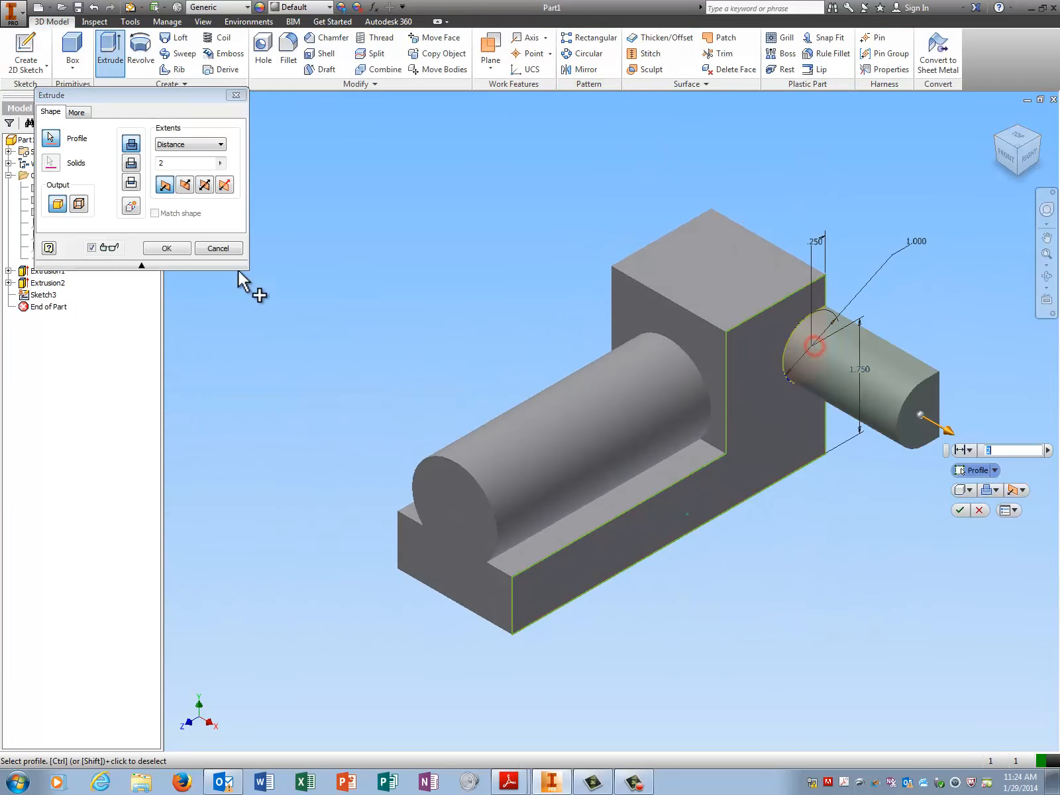
left_click(182, 144)
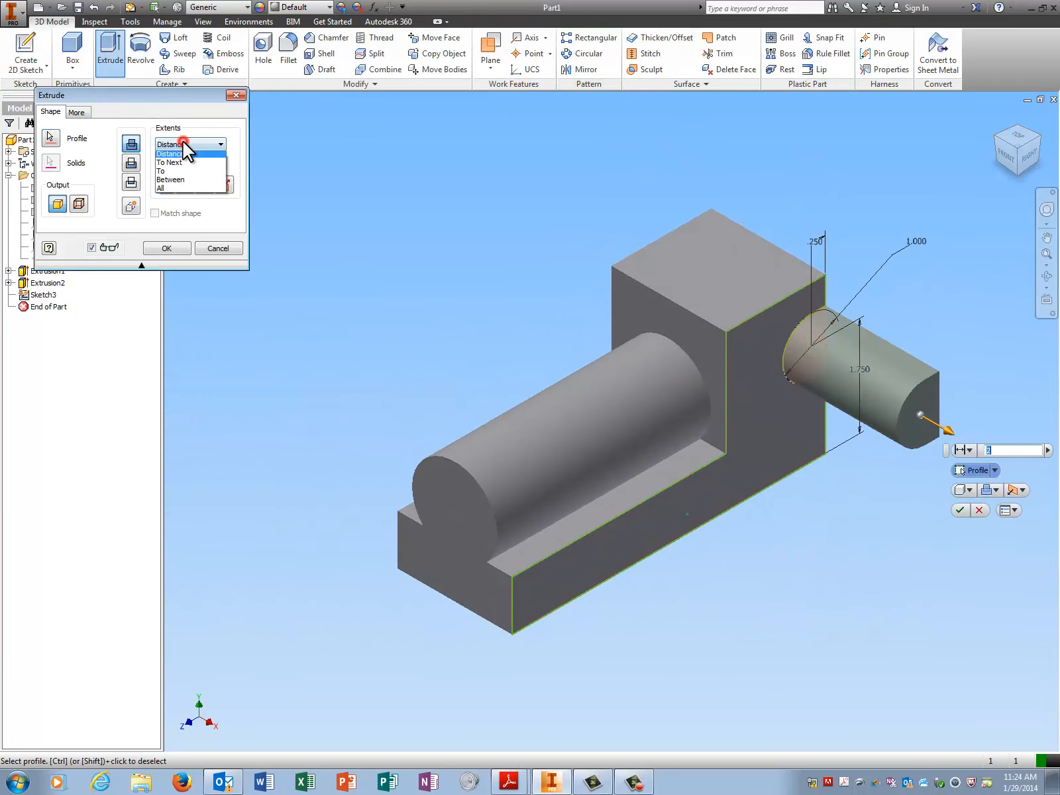
left_click(184, 190)
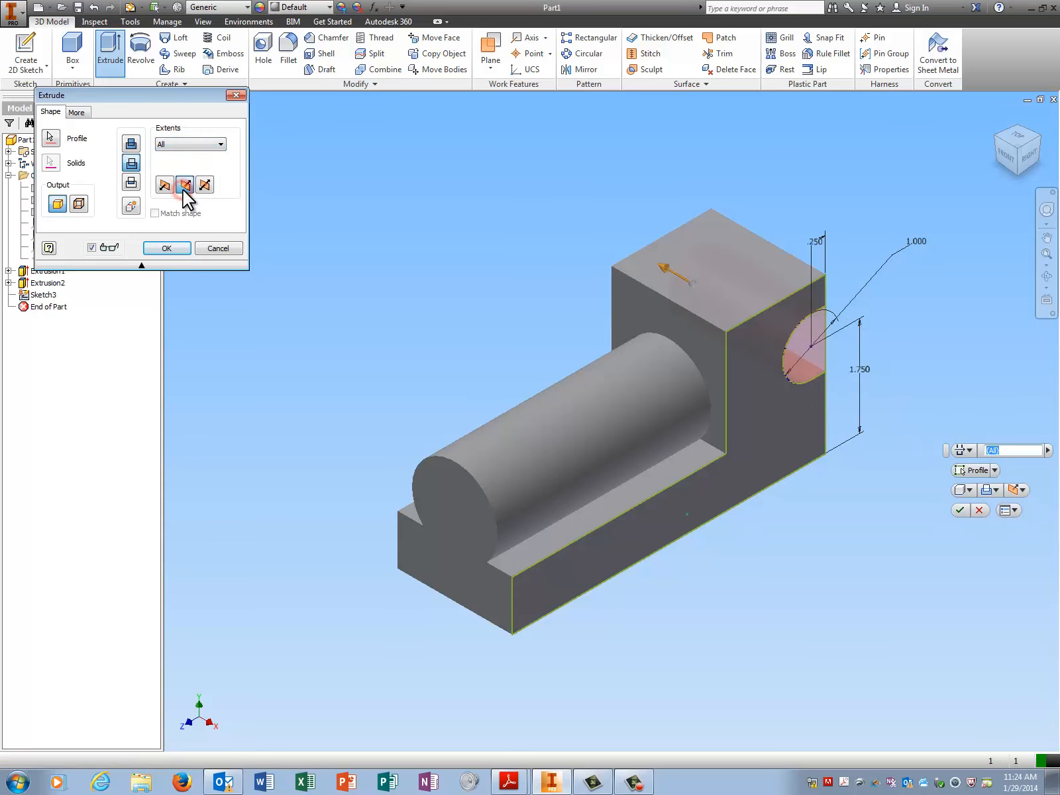
left_click(166, 248)
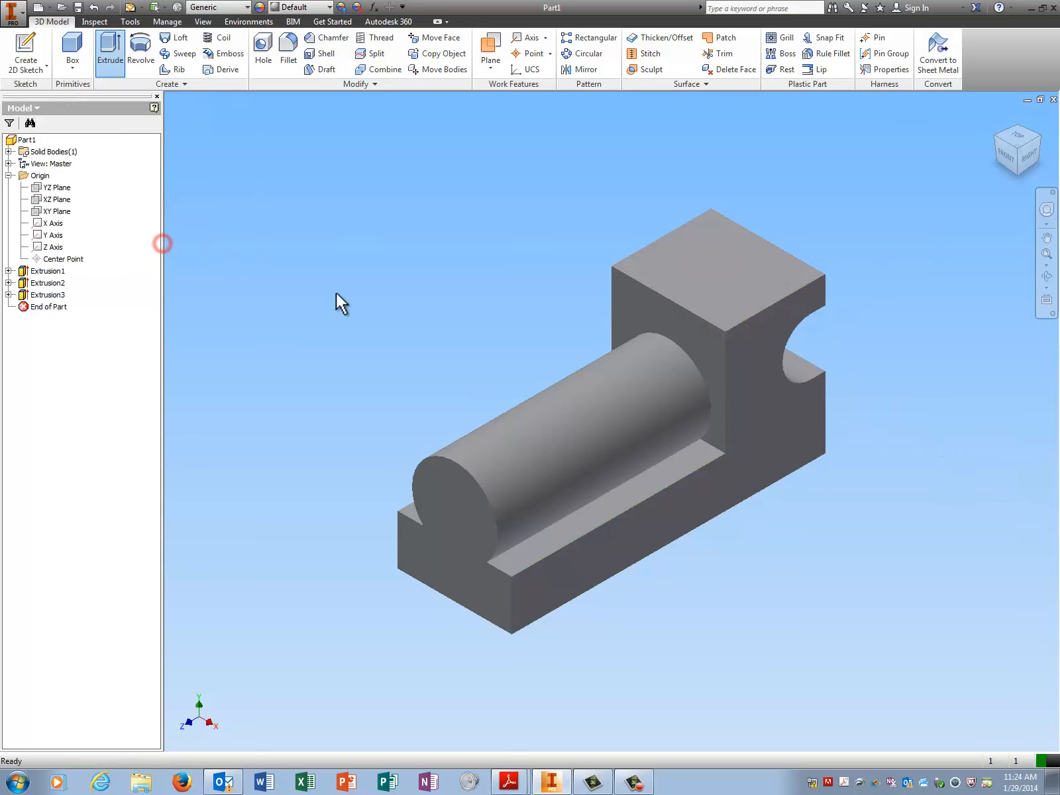
Start a sketch on the back face below the slot and project the part's cut edges into it
left_click(1034, 165)
left_click(1020, 164)
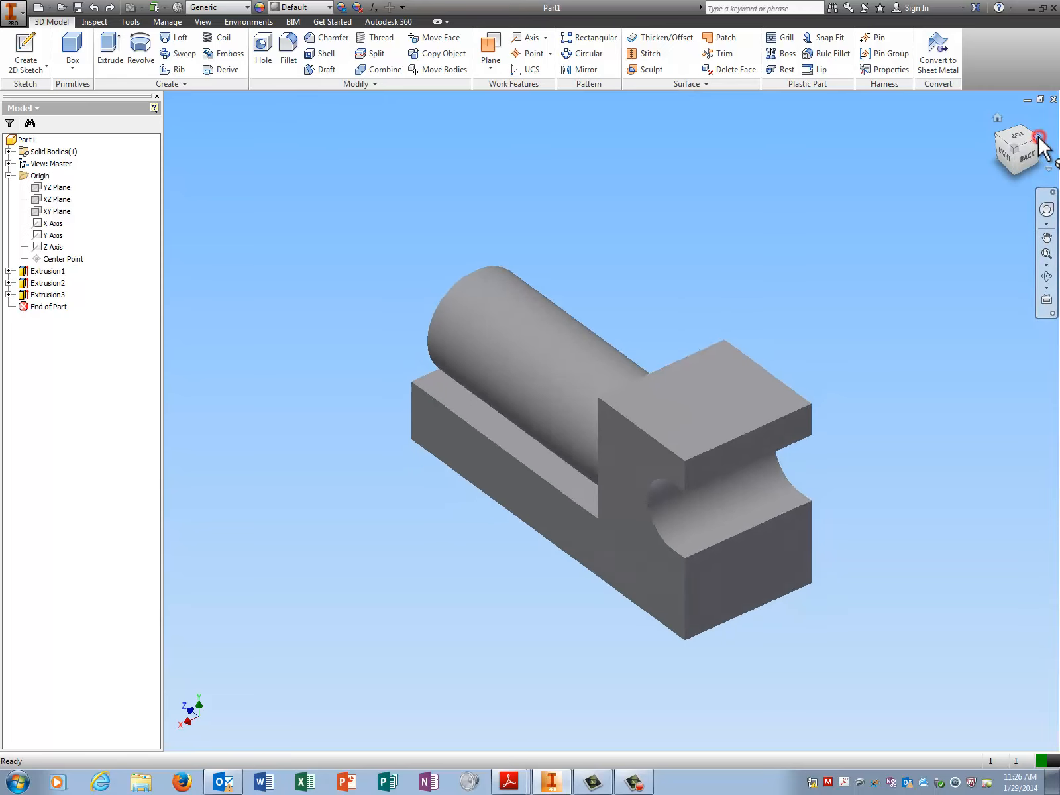
left_click(1012, 161)
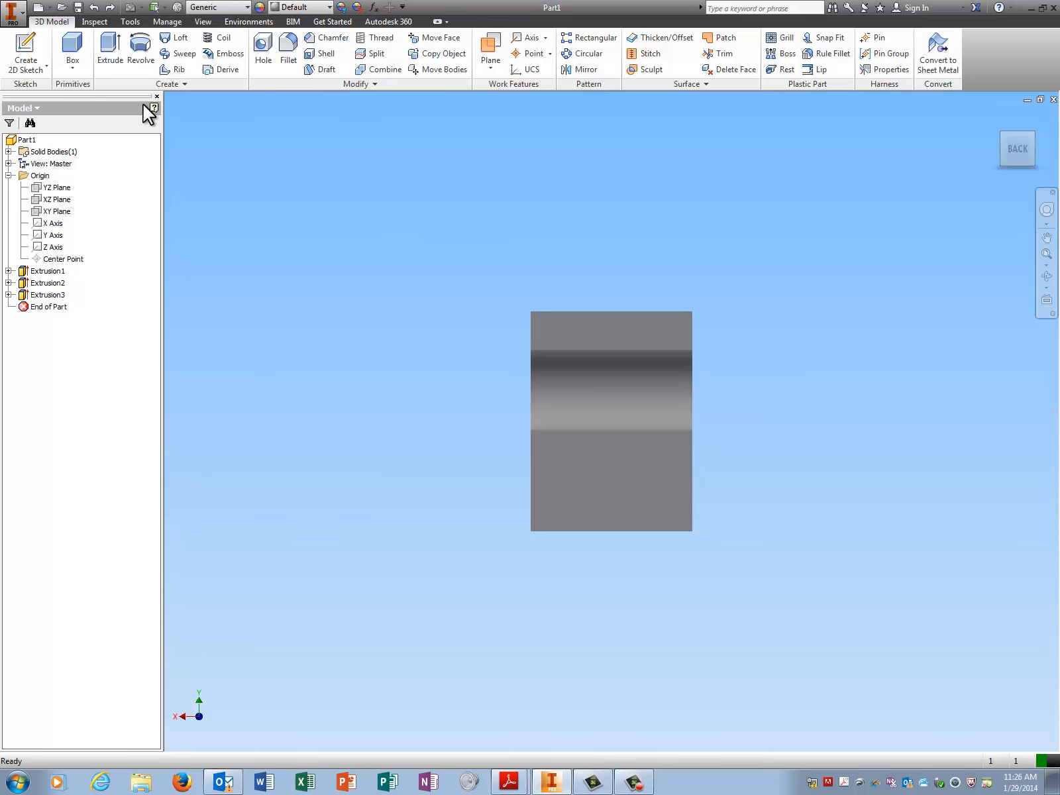
left_click(26, 50)
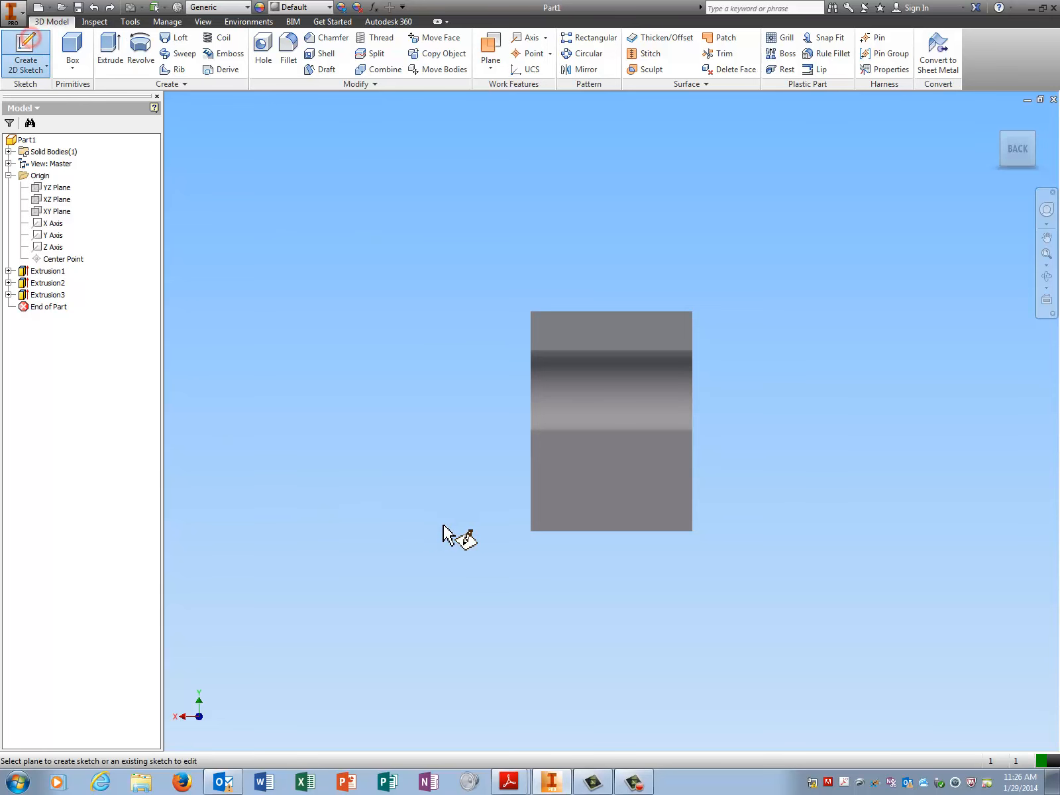
left_click(586, 490)
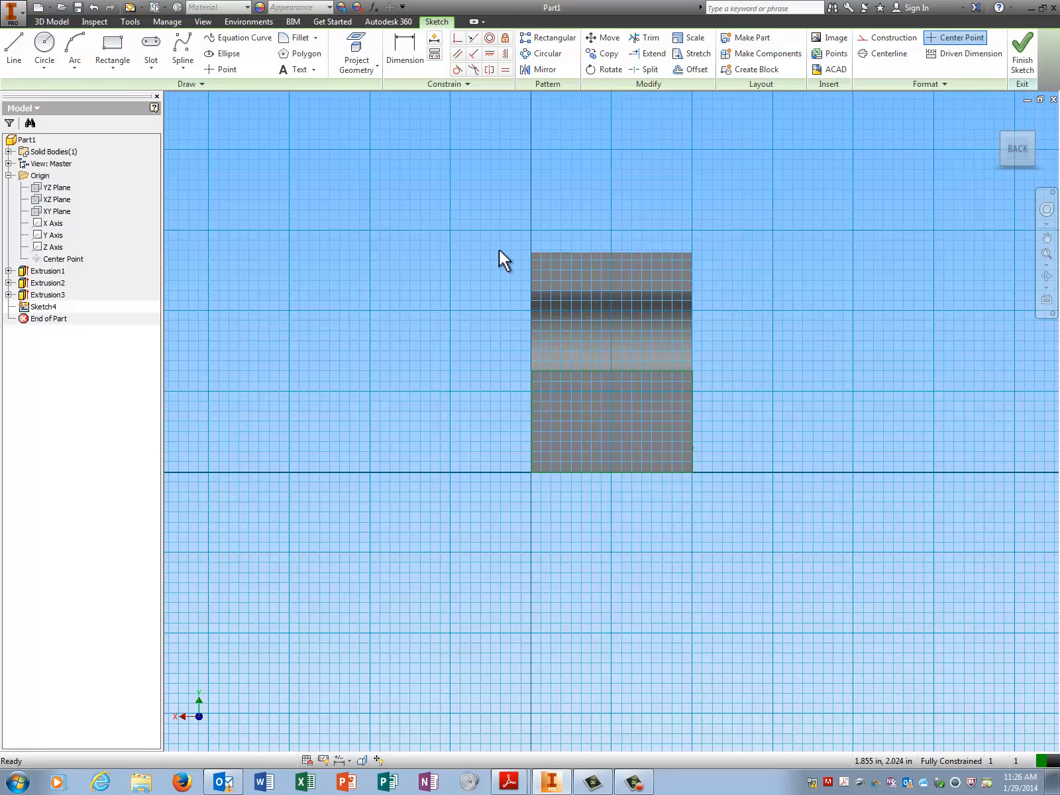
left_click(349, 72)
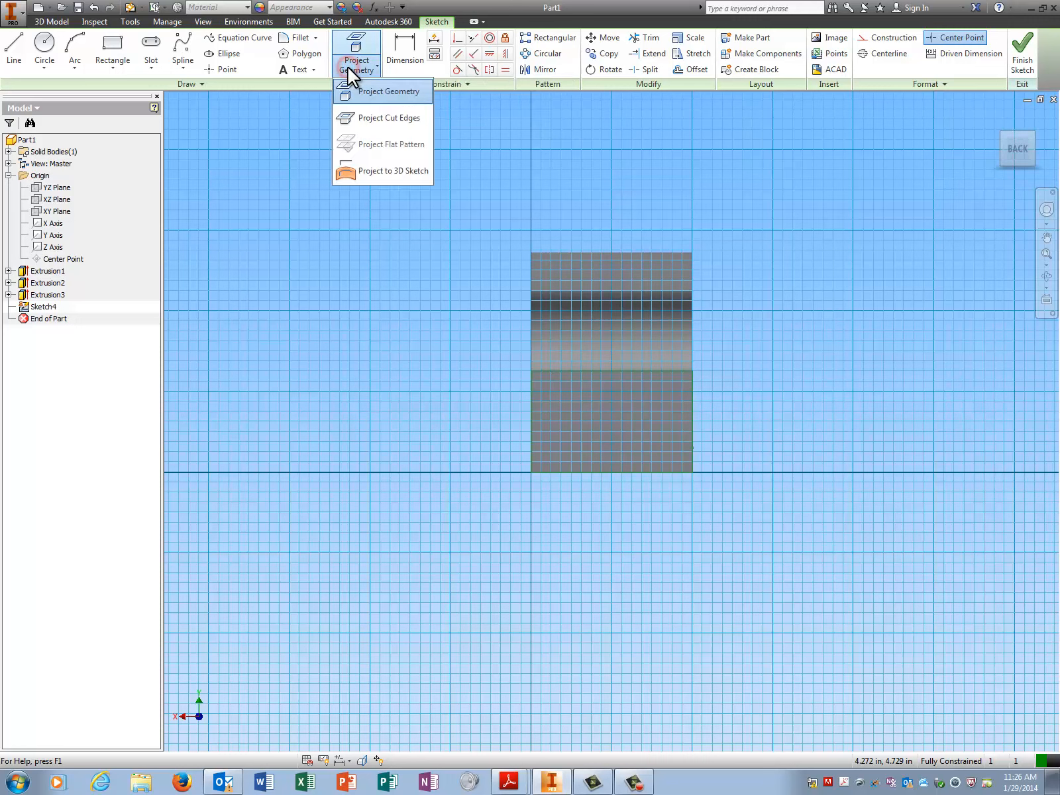
left_click(371, 120)
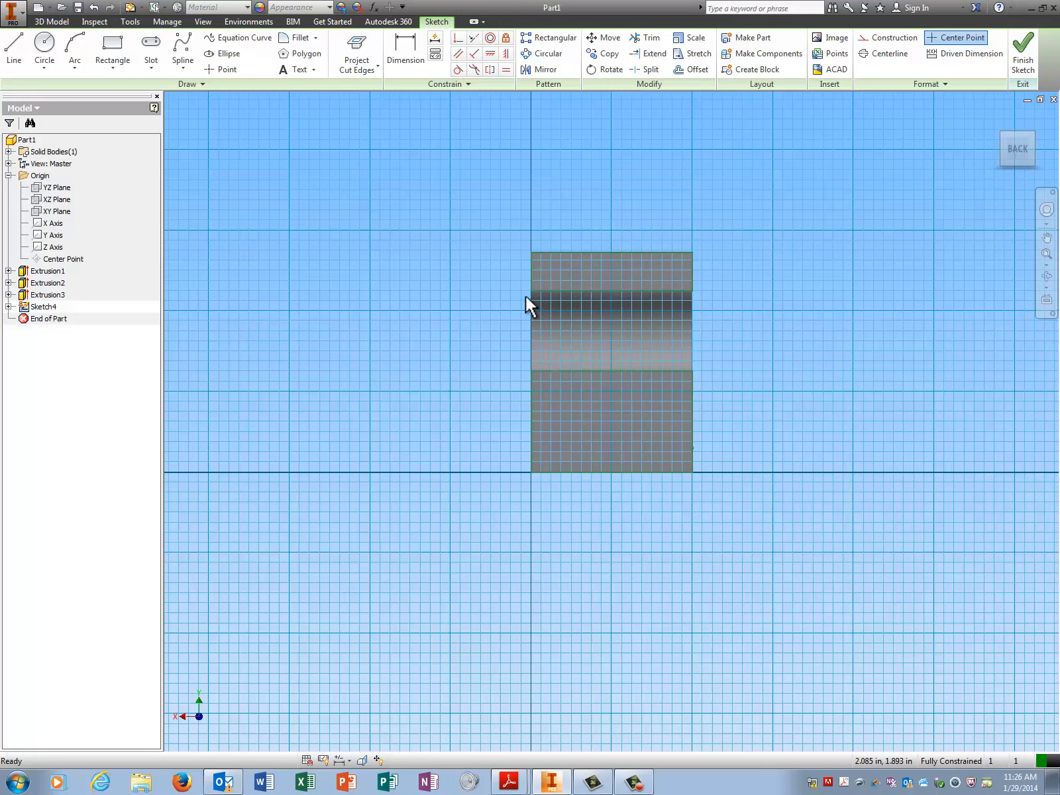
Draw a circle about 2.47 in in diameter centered on the lower back face
left_click(43, 47)
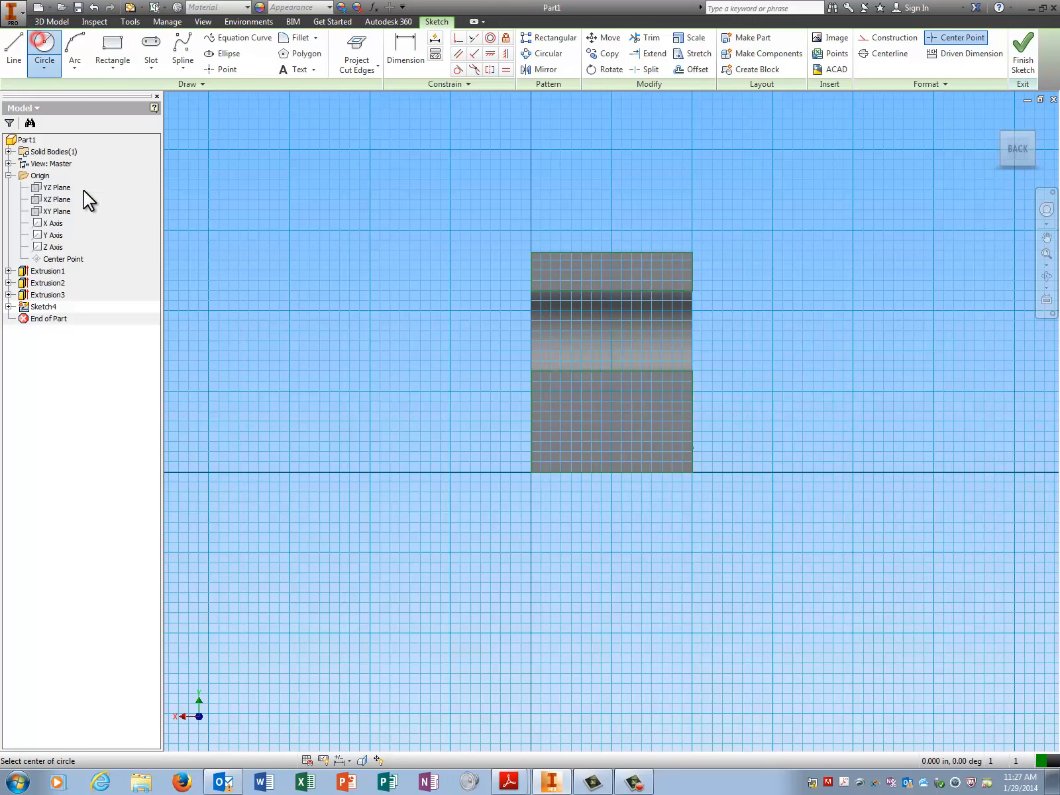
left_click(582, 429)
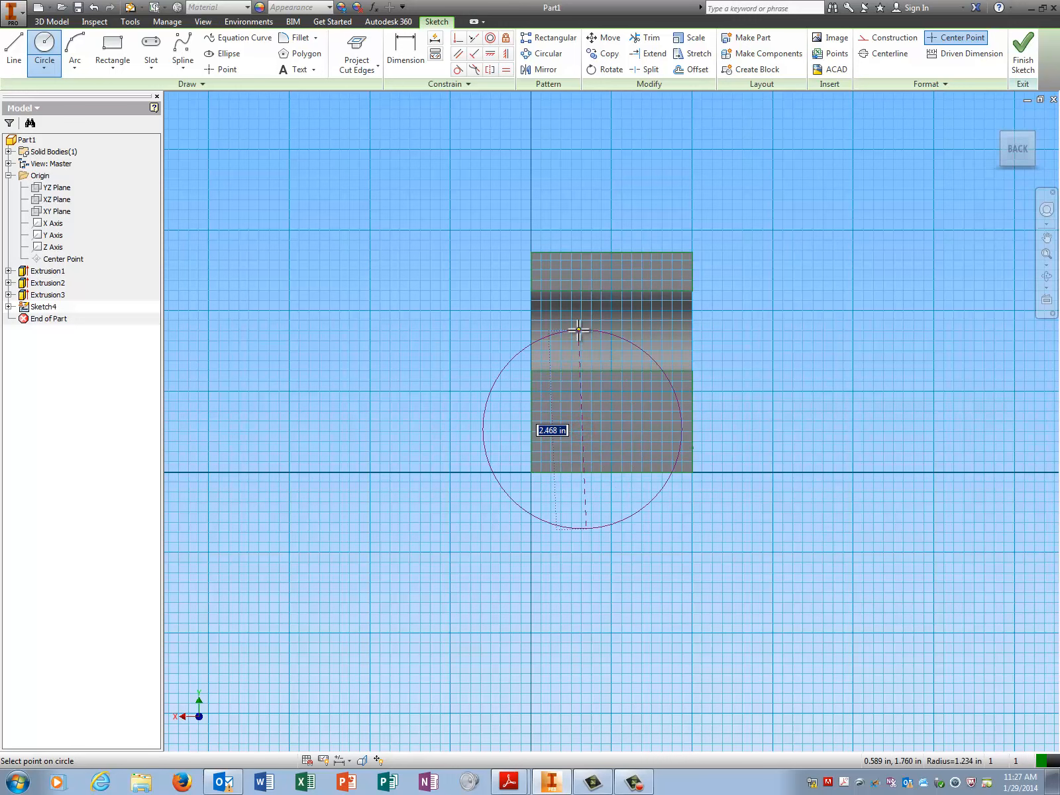
left_click(577, 329)
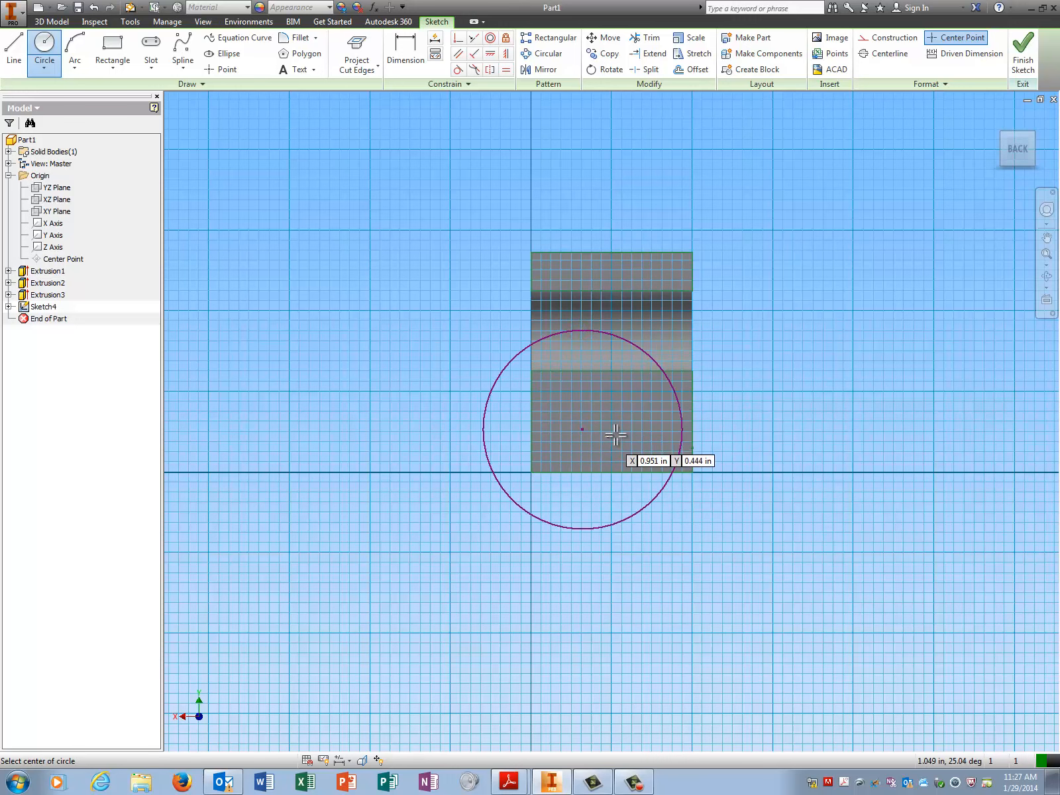
Dimension the back face circle's diameter with the expression 2.35*2
left_click(402, 46)
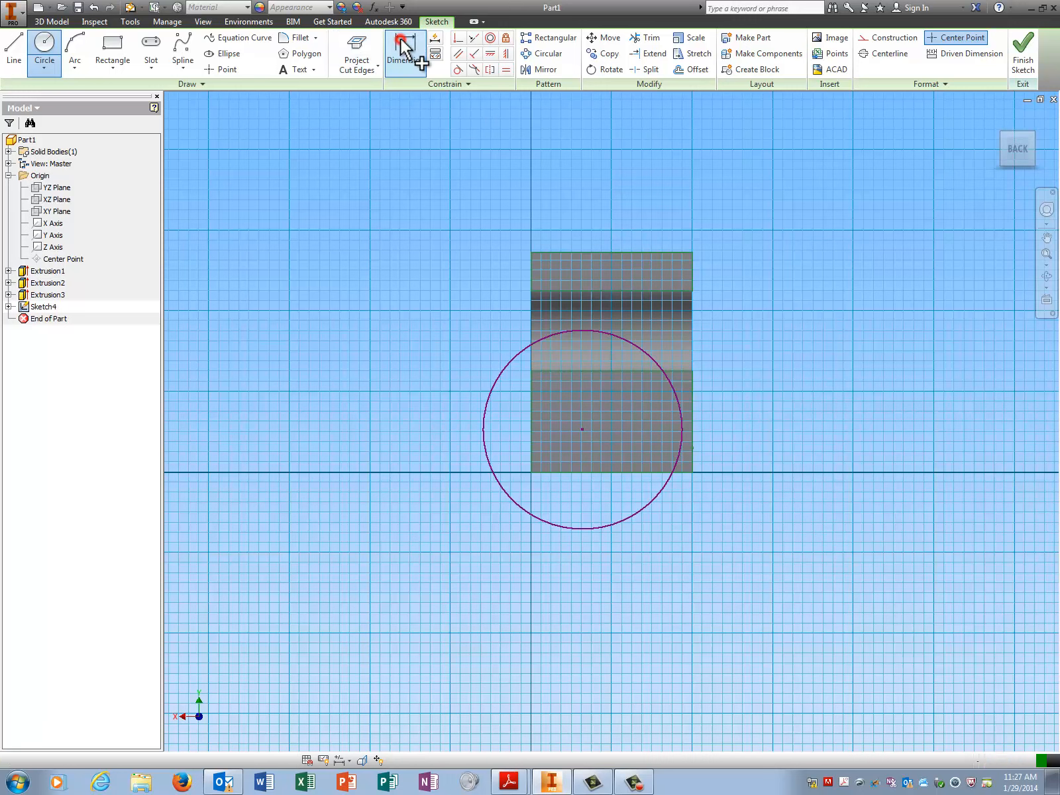
left_click(653, 363)
left_click(747, 265)
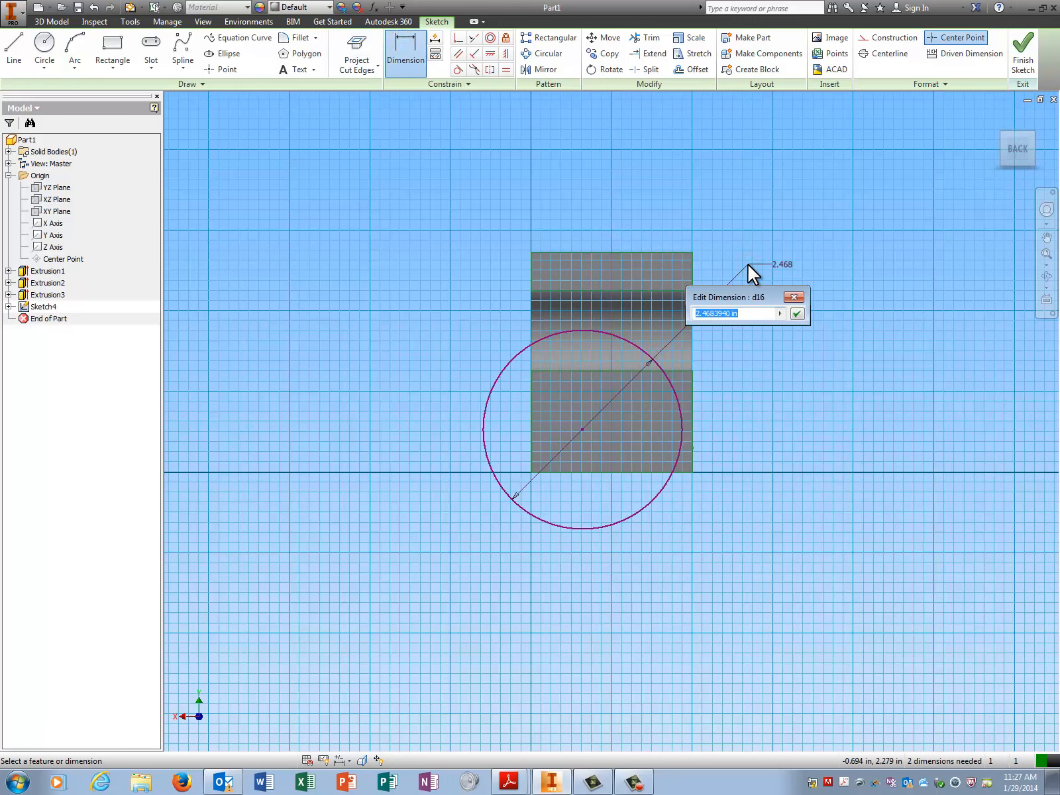
type("2")
type(".35*2")
key("Return")
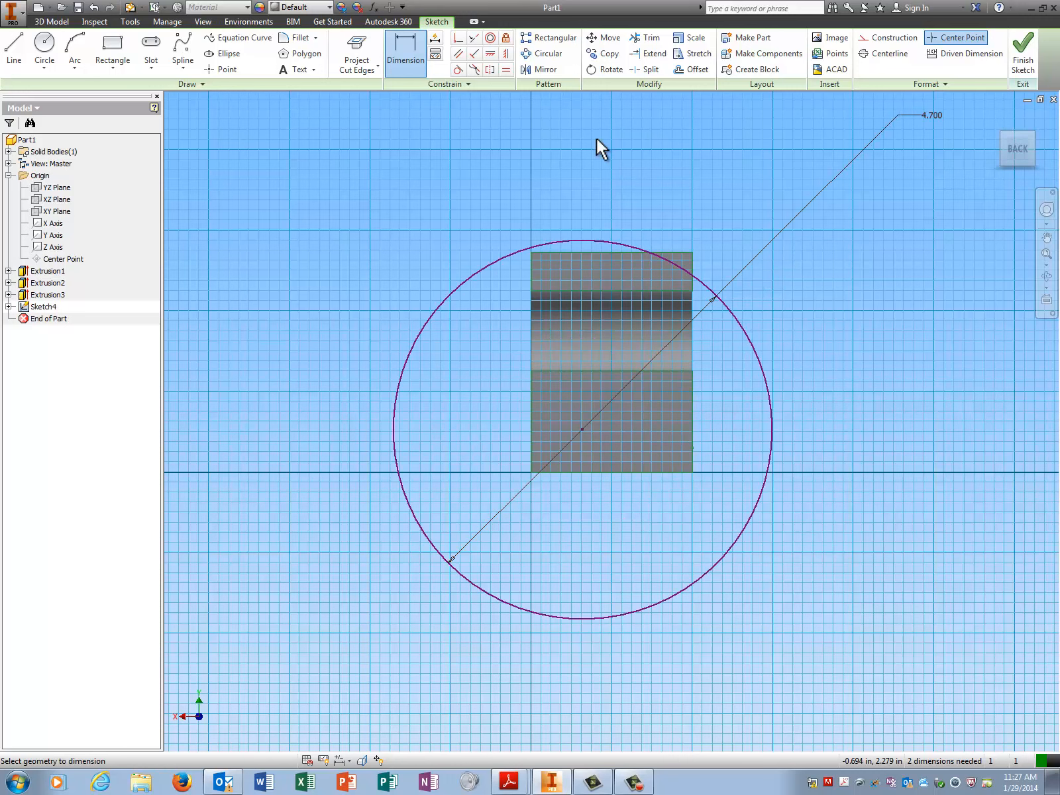
Dimension the back face circle's center 1 in from the face's left vertical edge as seen from the back
left_click(408, 62)
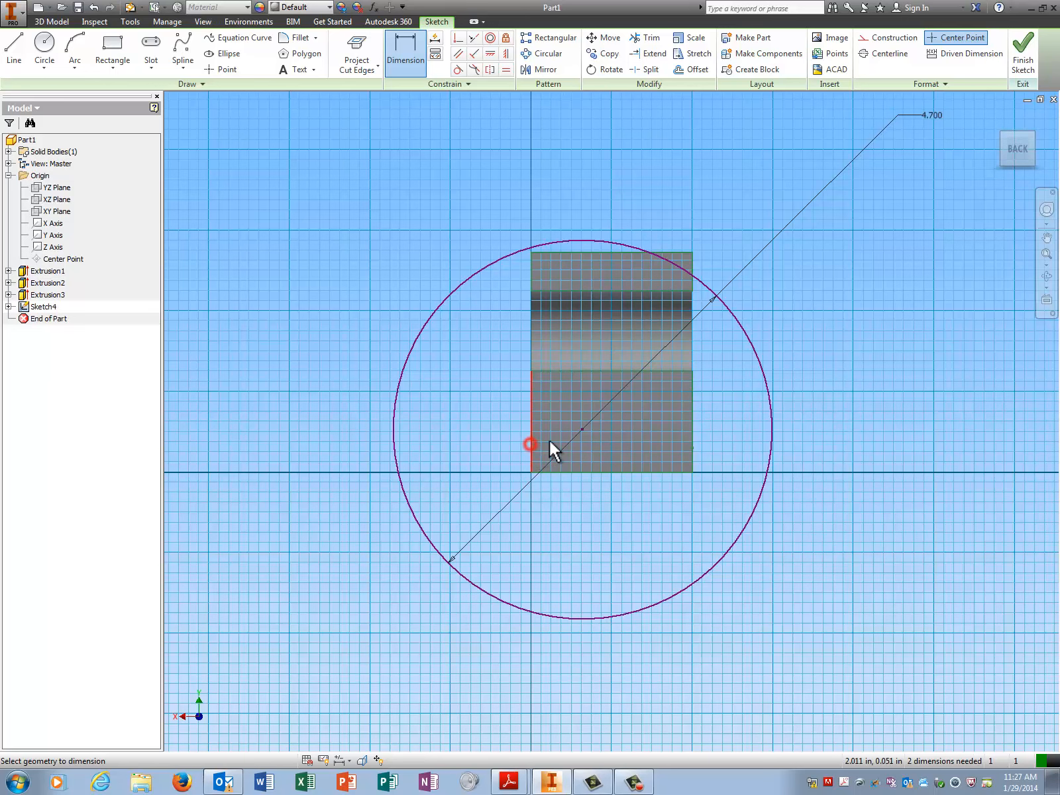
left_click(581, 429)
left_click(568, 515)
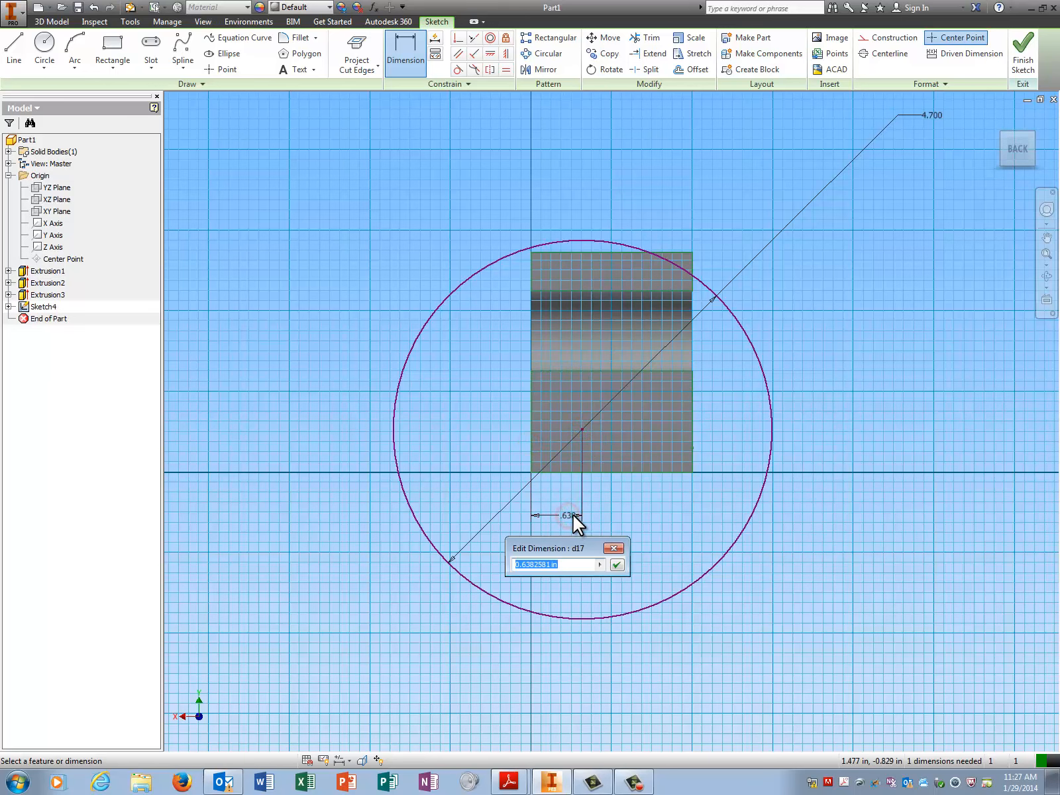
type("1")
key("Return")
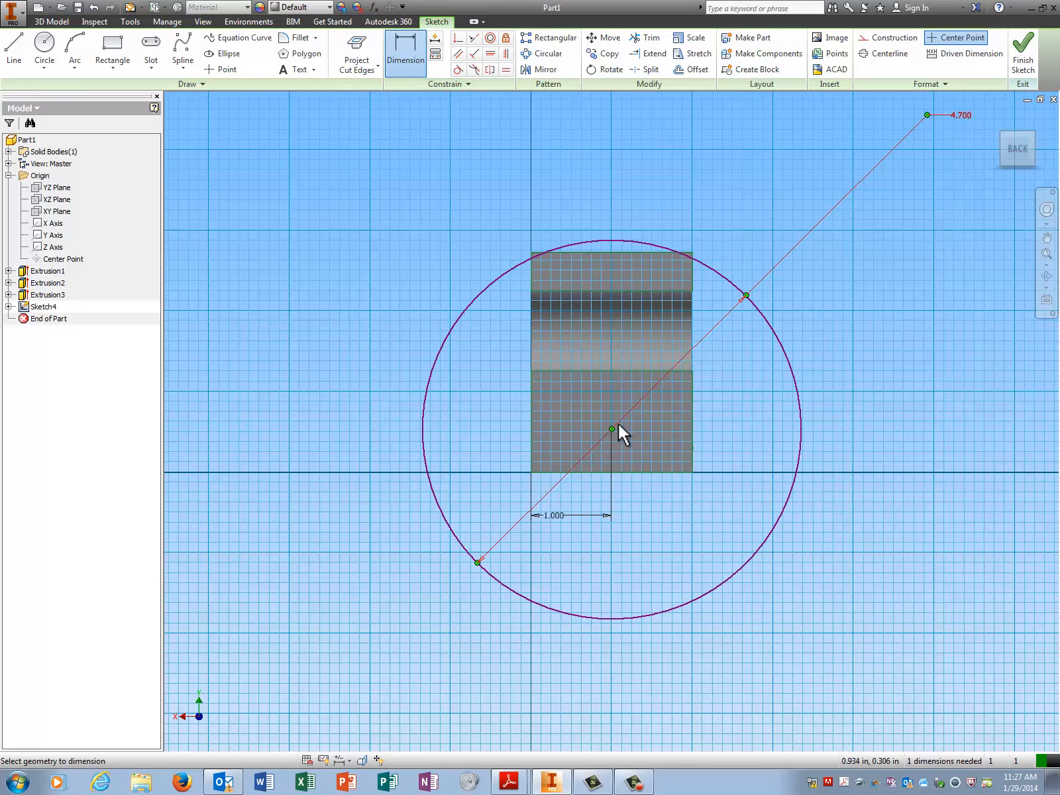
Dimension the back face circle's center .375 in above the part's bottom edge
left_click(592, 471)
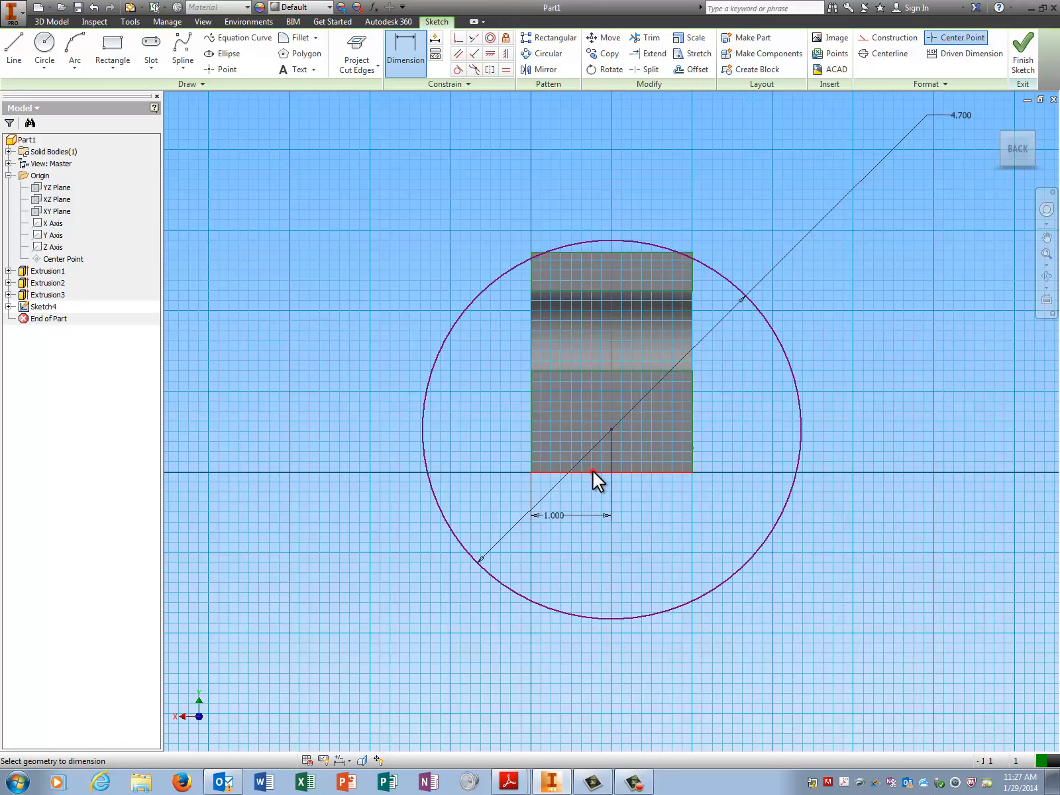
left_click(610, 430)
left_click(484, 446)
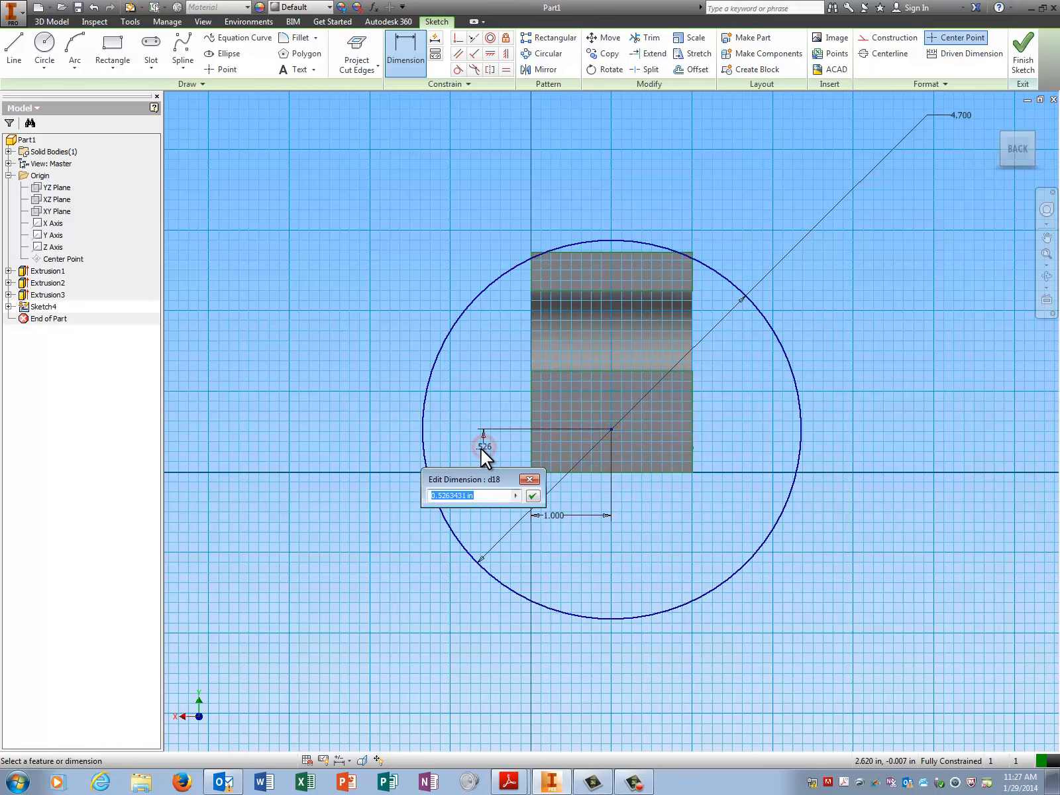
type(".375")
key("Return")
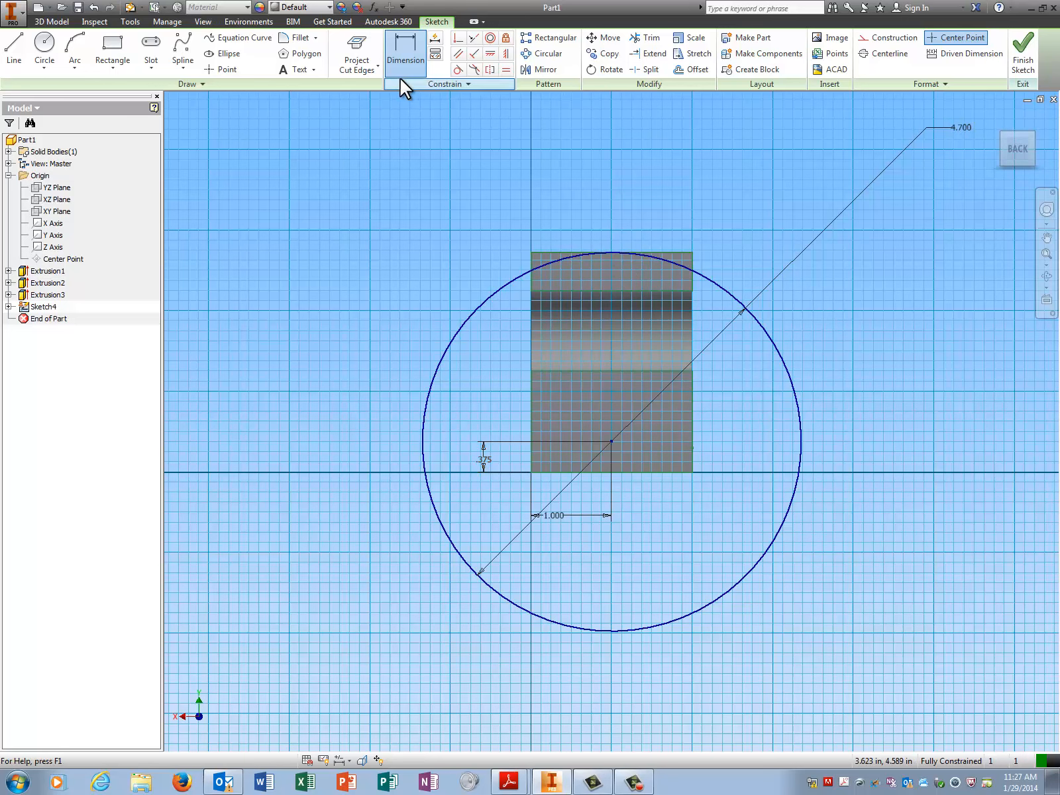
Try to make the back face circle tangent to the part's projected top edge
left_click(457, 68)
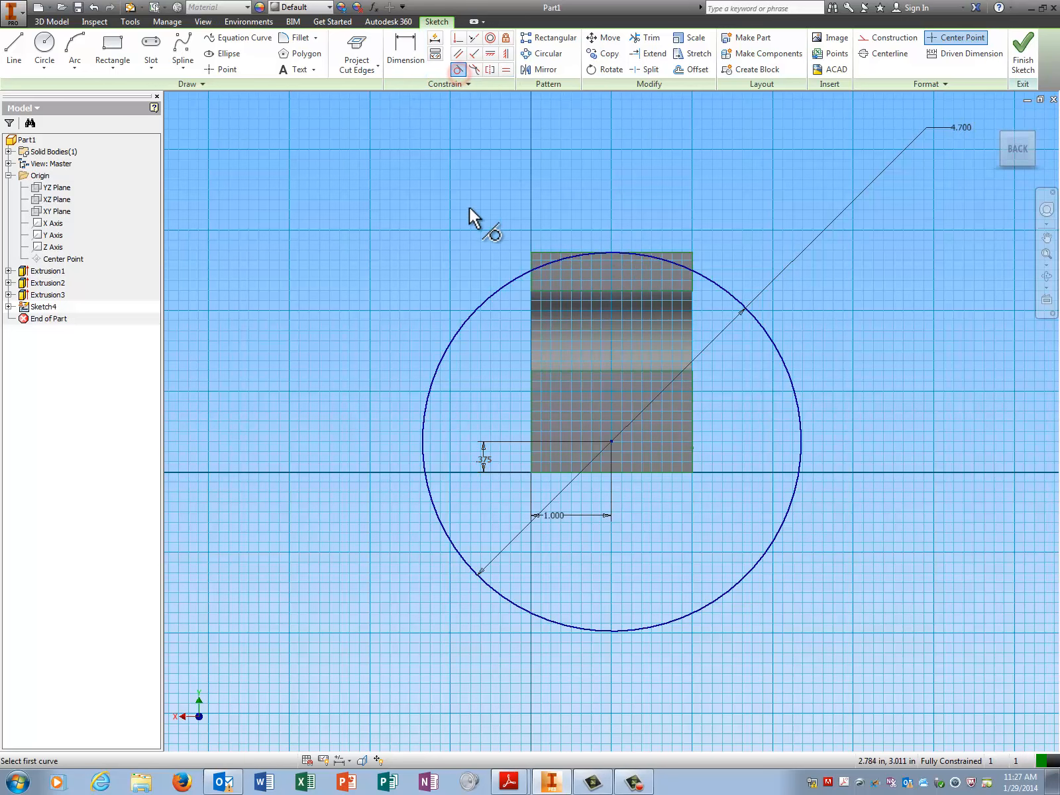
left_click(498, 291)
left_click(555, 252)
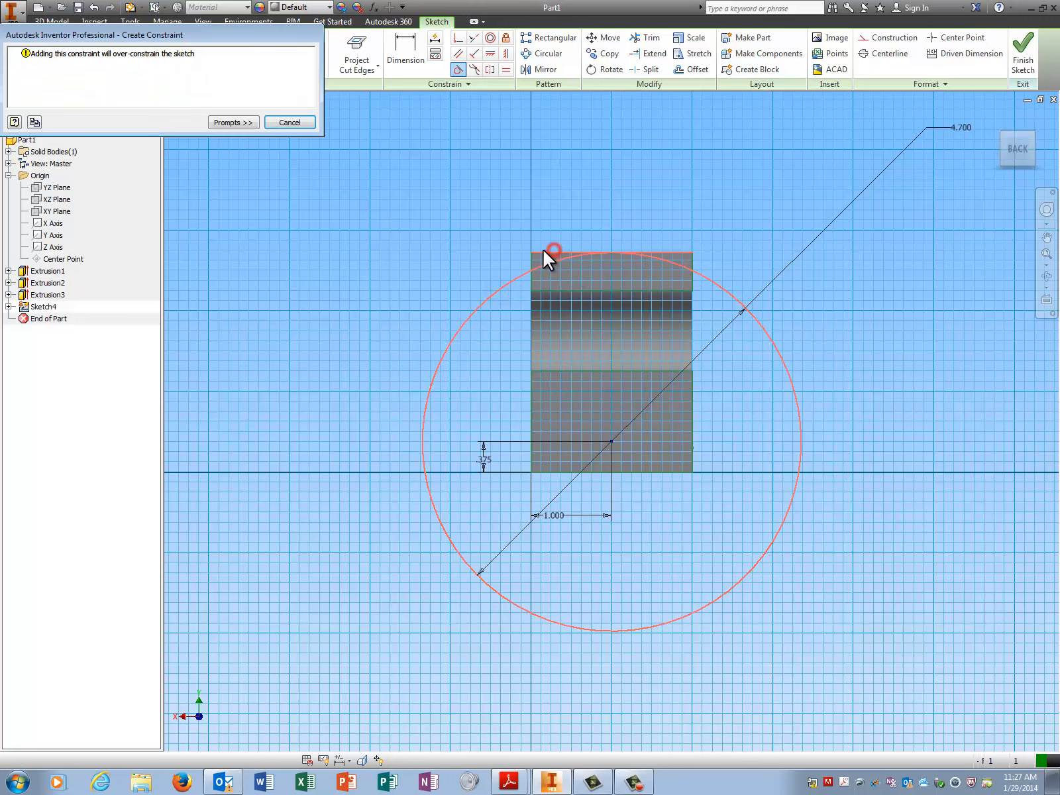
left_click(291, 124)
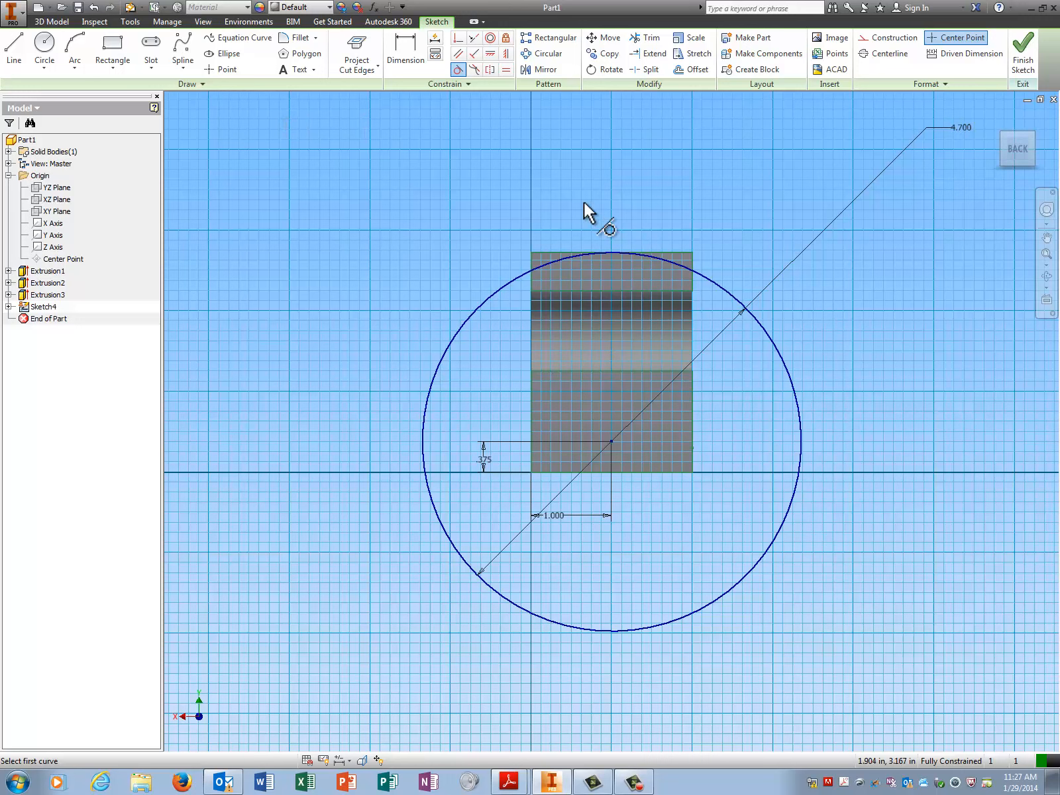
Trim the circle outside the back face's vertical edges, keeping the arc across the top, and finish the sketch
left_click(647, 40)
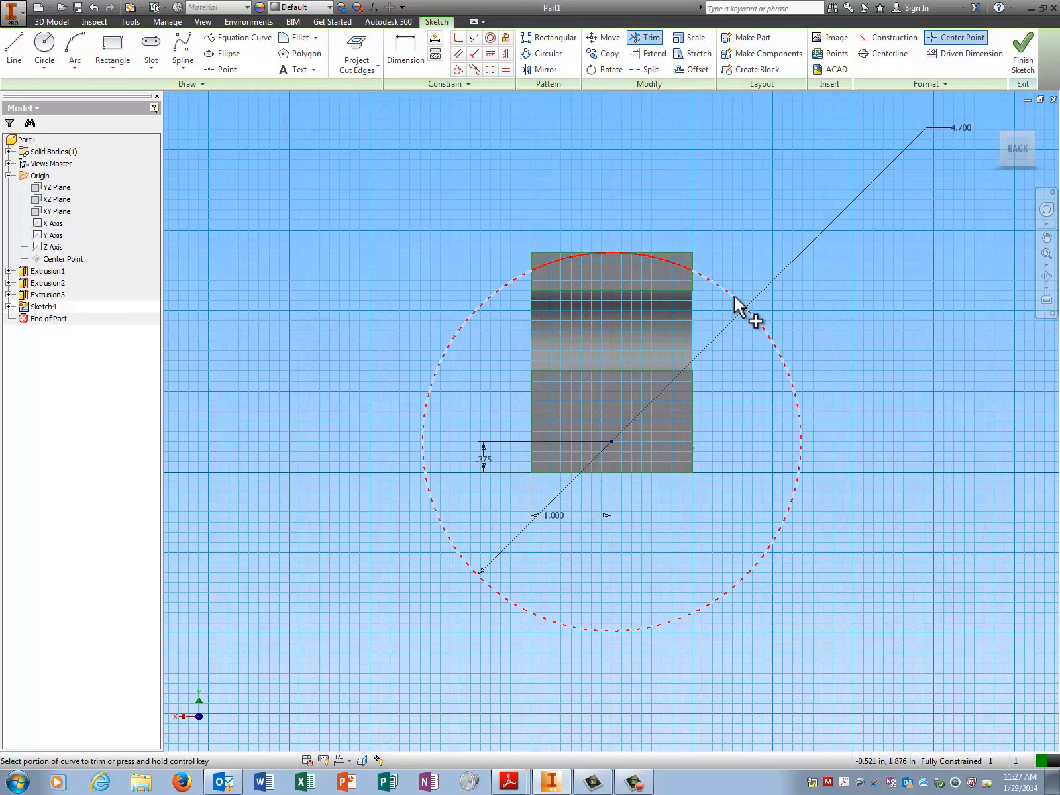
left_click(735, 297)
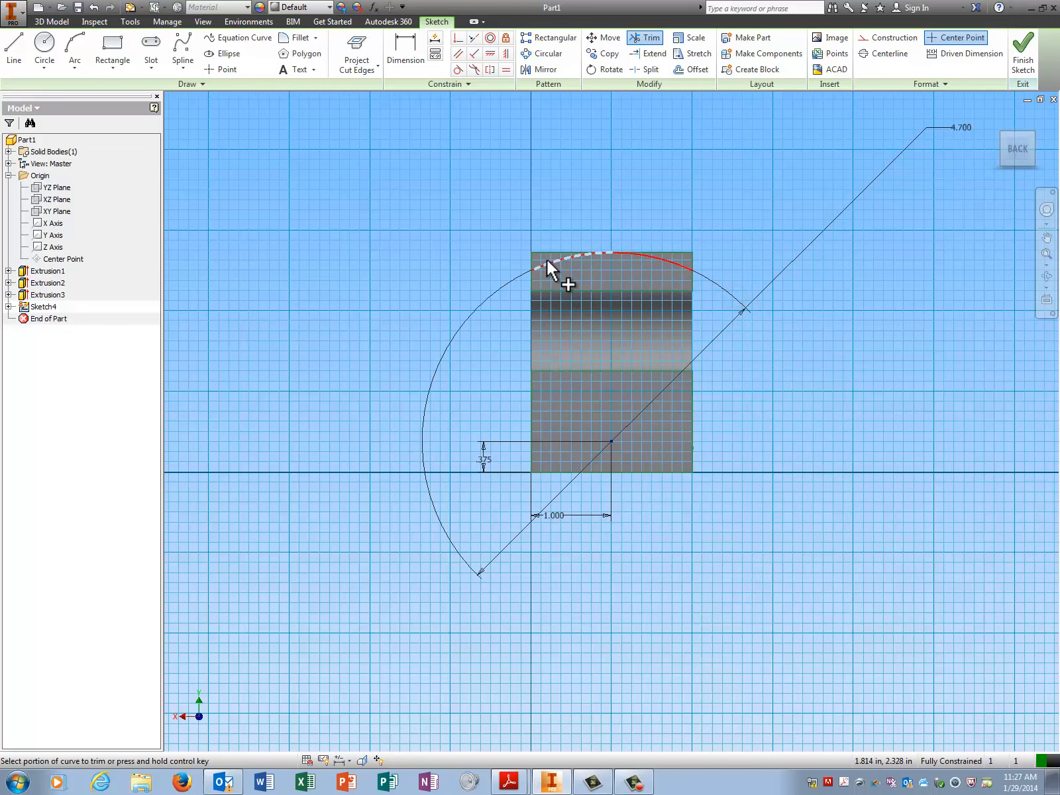
left_click(1024, 53)
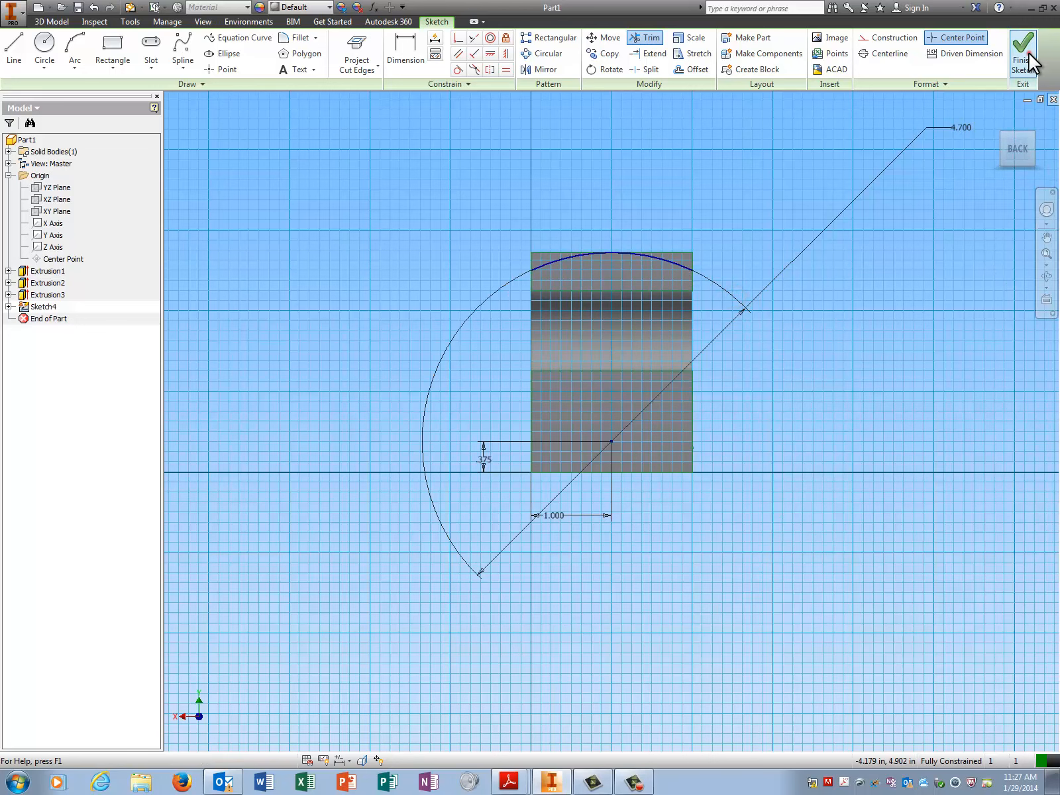
Extrude the region above the arc on the back face as a cut with extents All, directed into the part, to round the top
left_click(1031, 136)
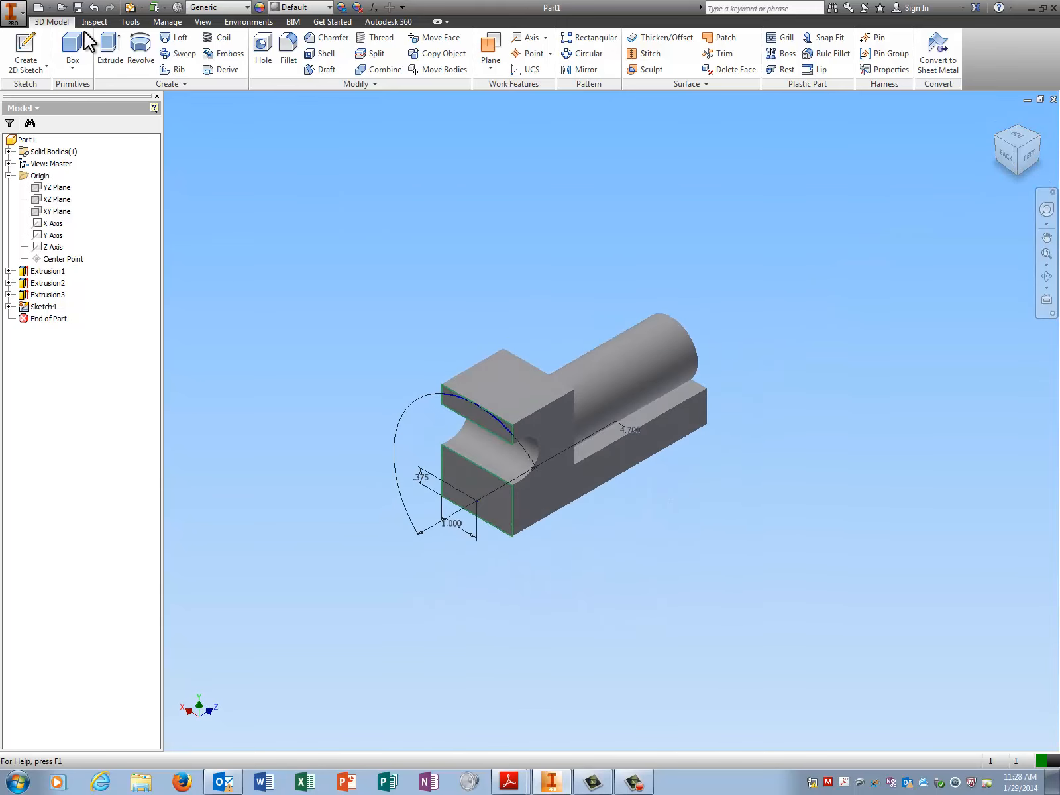
left_click(109, 66)
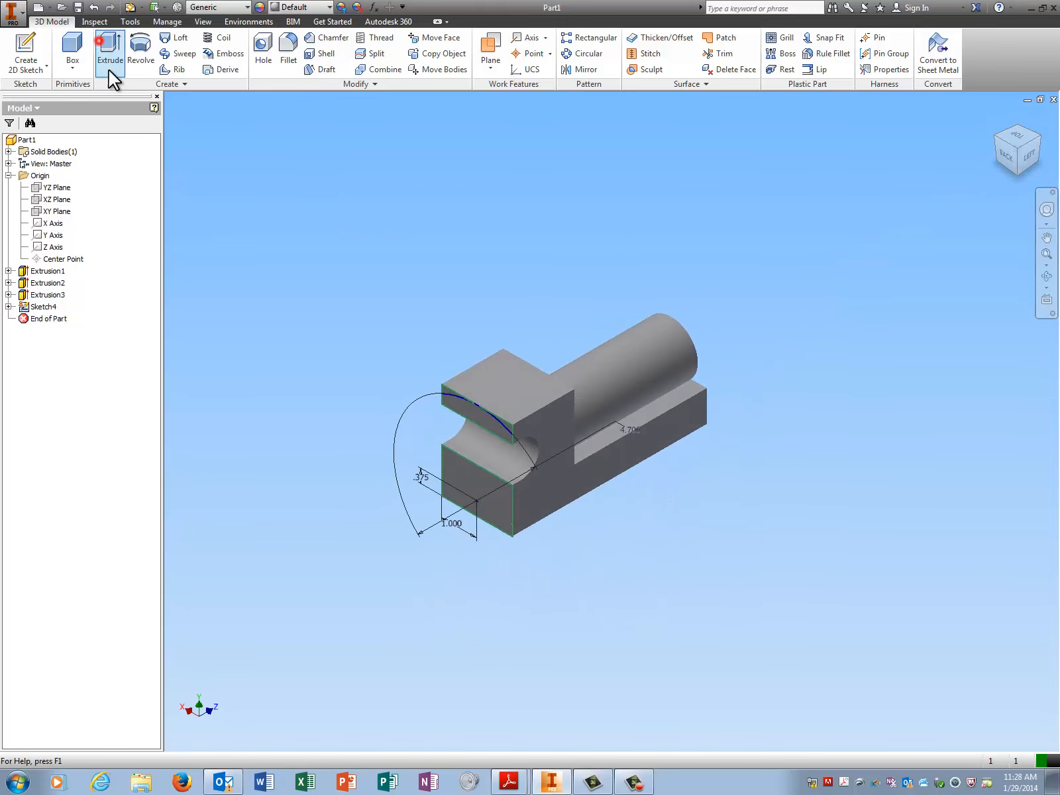
left_click(450, 392)
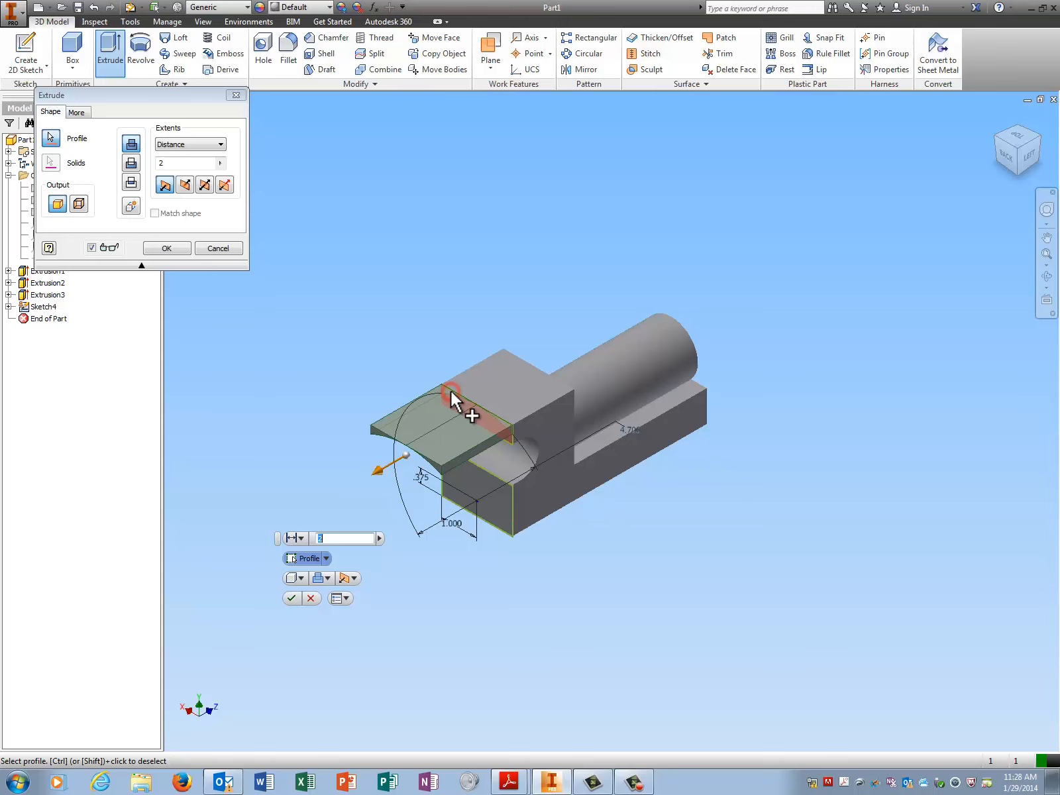
left_click(133, 163)
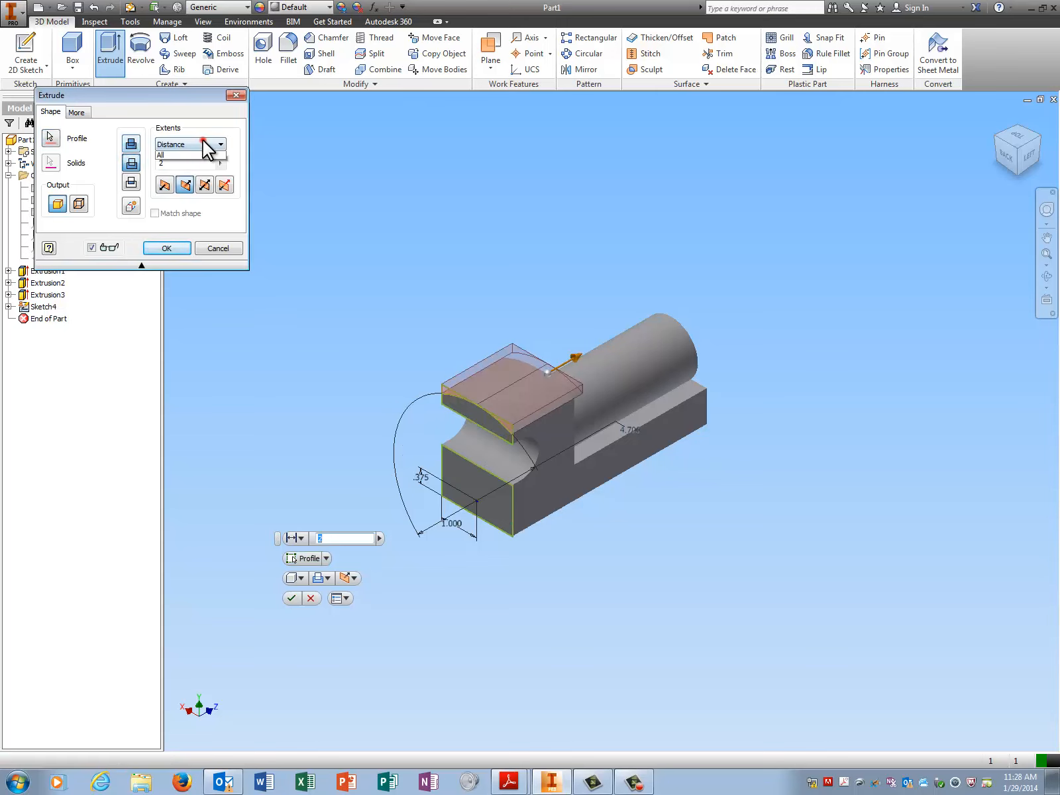
left_click(204, 143)
left_click(193, 191)
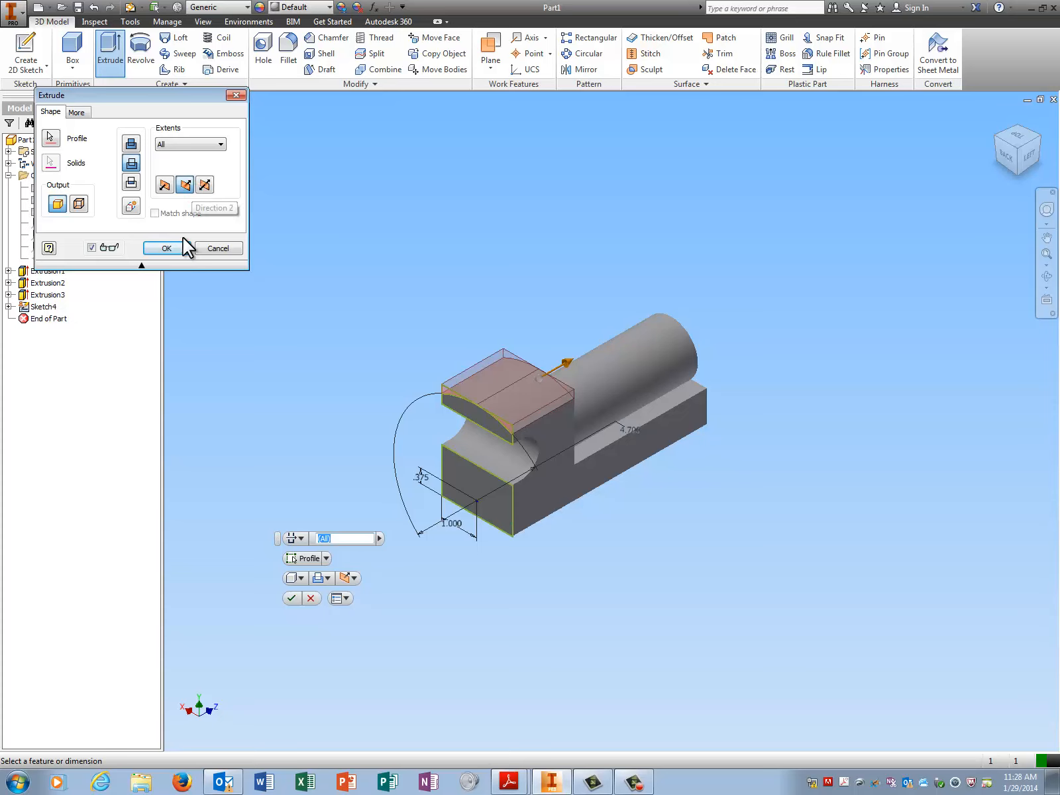
left_click(169, 248)
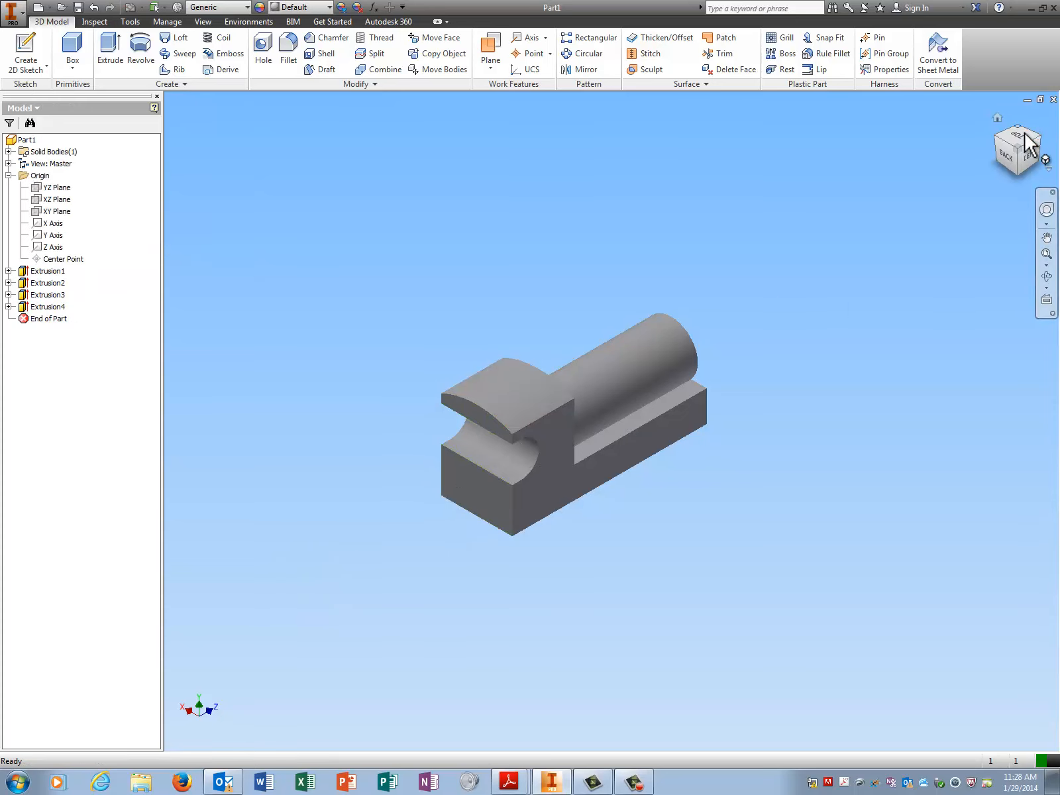